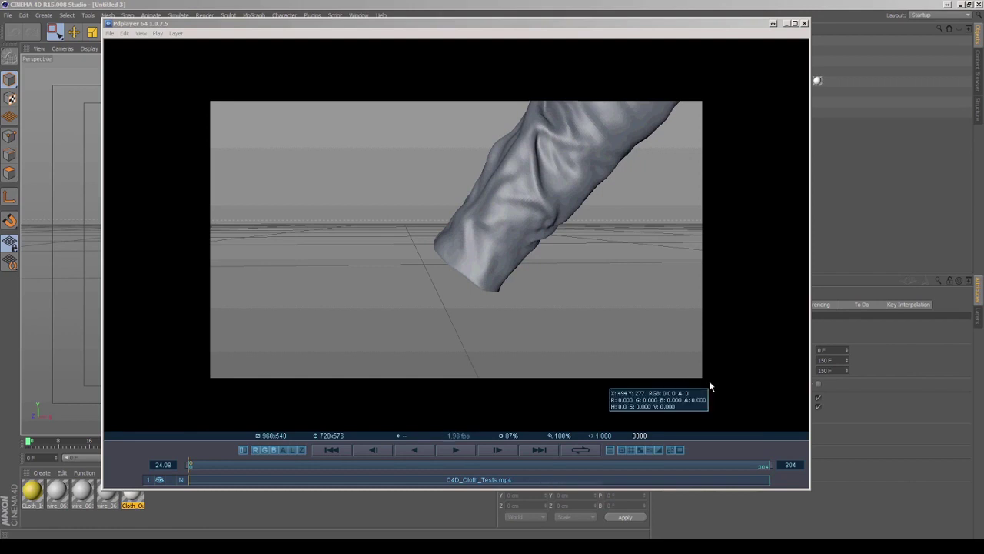
Step: Start playing the C4D_Cloth_Tests.mp4 cloth test clip in Pdplayer
{"action": "left_click", "coordinate": [451, 451]}
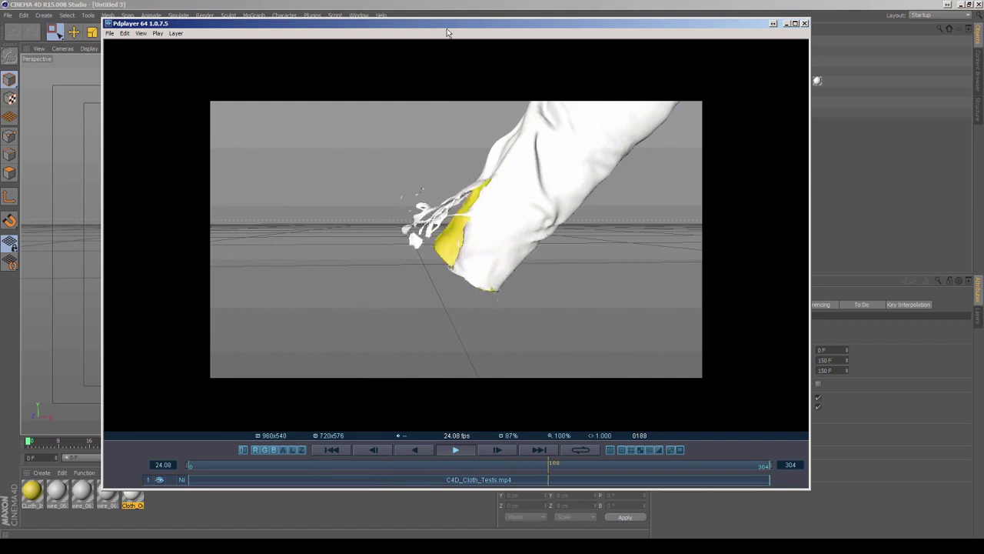
Step: Scrub the Pdplayer timeline back and forth around frames 196–250 to inspect the cloth tearing
{"action": "left_click_drag", "start_coordinate": [448, 31], "coordinate": [480, 25]}
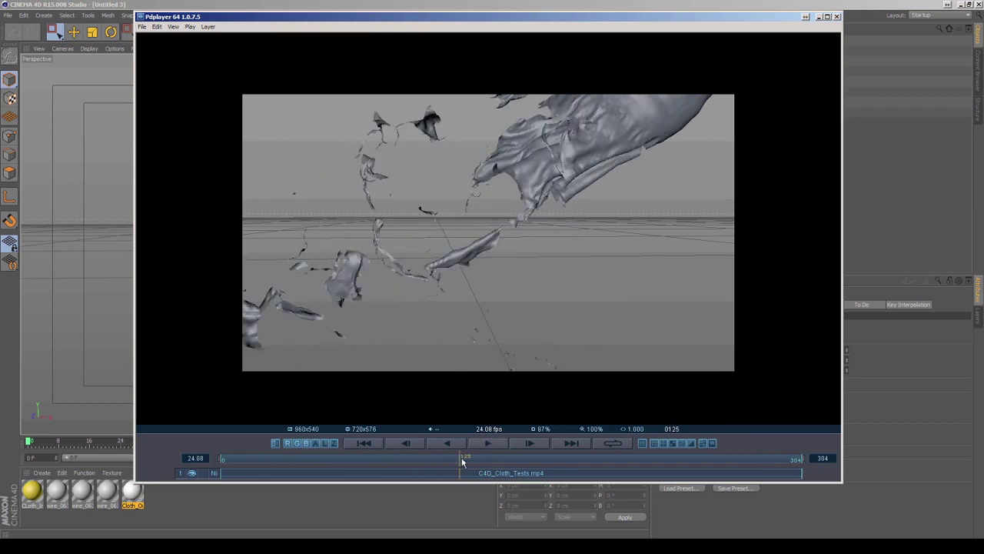
{"action": "mouse_move", "coordinate": [462, 461]}
{"action": "left_mouse_down"}
{"action": "mouse_move", "coordinate": [630, 434]}
{"action": "mouse_move", "coordinate": [594, 454]}
{"action": "mouse_move", "coordinate": [607, 459]}
{"action": "mouse_move", "coordinate": [551, 465]}
{"action": "mouse_move", "coordinate": [627, 449]}
{"action": "mouse_move", "coordinate": [533, 461]}
{"action": "left_mouse_up"}
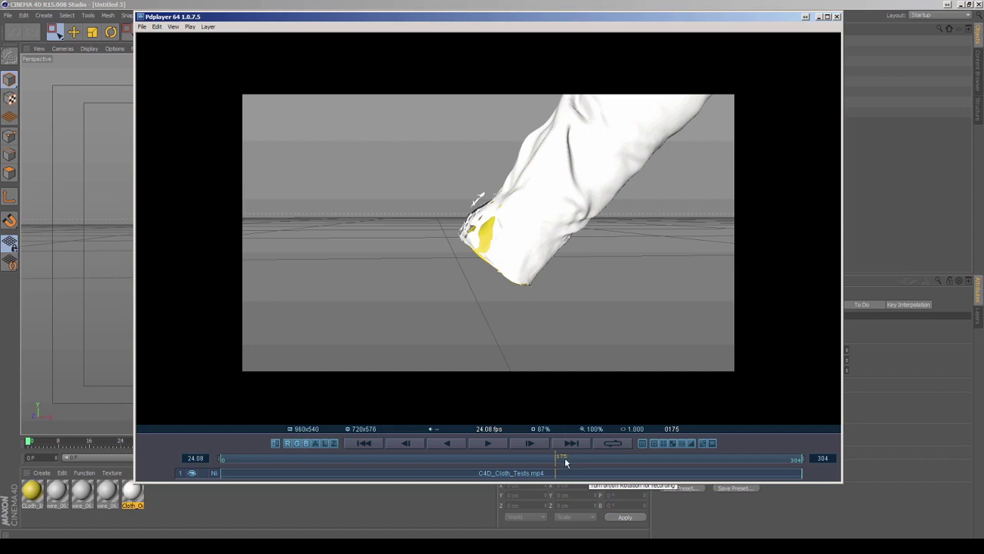
{"action": "left_click_drag", "start_coordinate": [560, 459], "coordinate": [635, 449]}
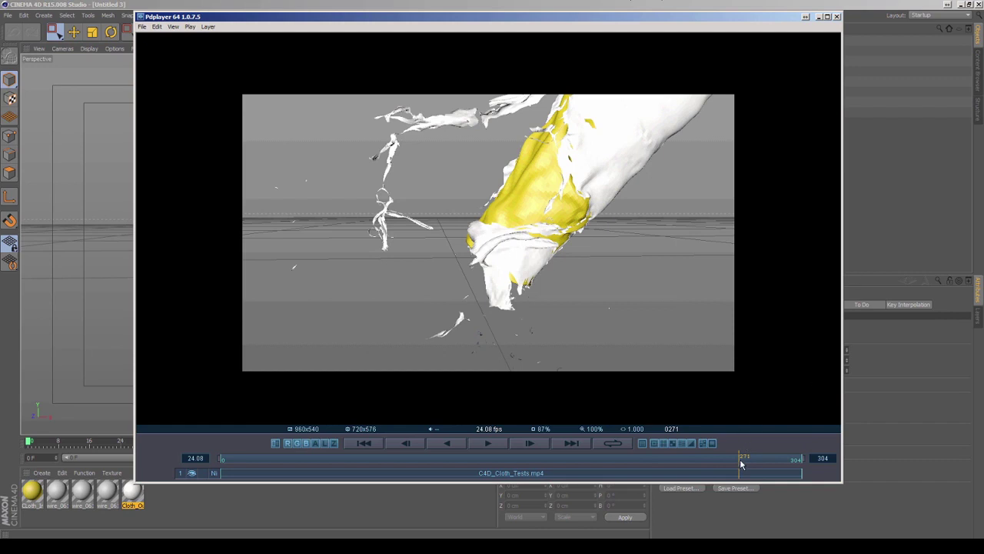
{"action": "mouse_move", "coordinate": [740, 464]}
{"action": "left_mouse_down"}
{"action": "mouse_move", "coordinate": [621, 461]}
{"action": "mouse_move", "coordinate": [668, 454]}
{"action": "left_mouse_up"}
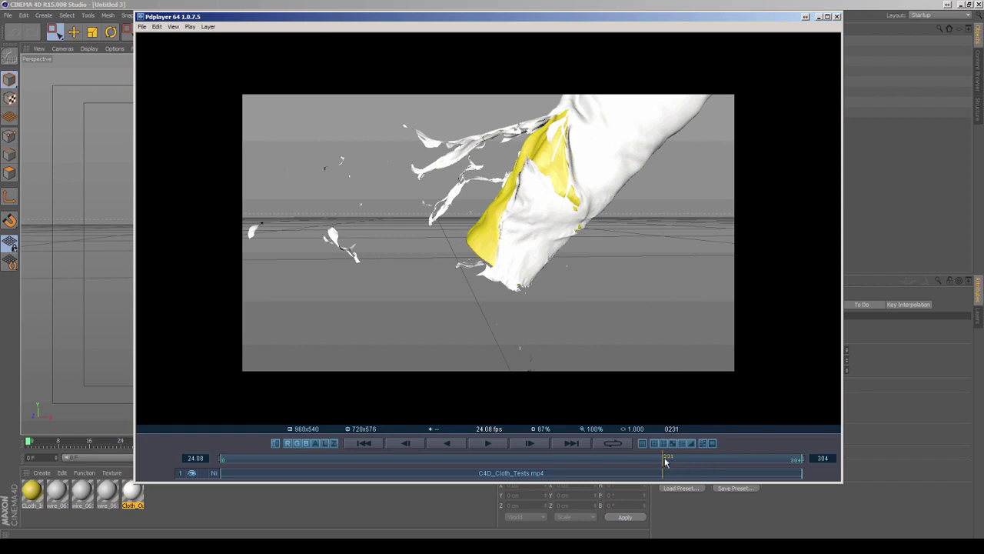
{"action": "left_click_drag", "start_coordinate": [664, 461], "coordinate": [676, 465]}
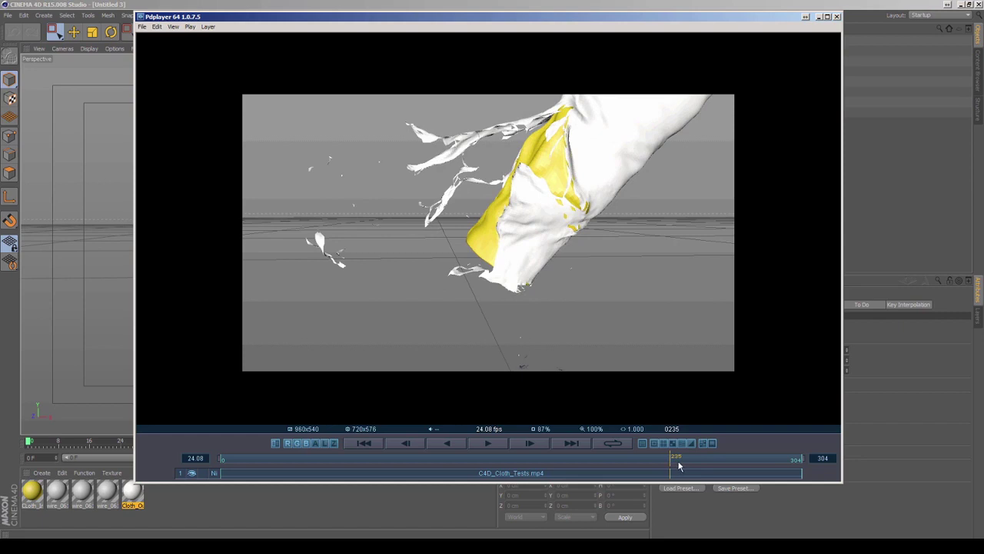
{"action": "mouse_move", "coordinate": [679, 465]}
{"action": "left_mouse_down"}
{"action": "mouse_move", "coordinate": [590, 480]}
{"action": "mouse_move", "coordinate": [673, 459]}
{"action": "mouse_move", "coordinate": [597, 472]}
{"action": "mouse_move", "coordinate": [621, 472]}
{"action": "left_mouse_up"}
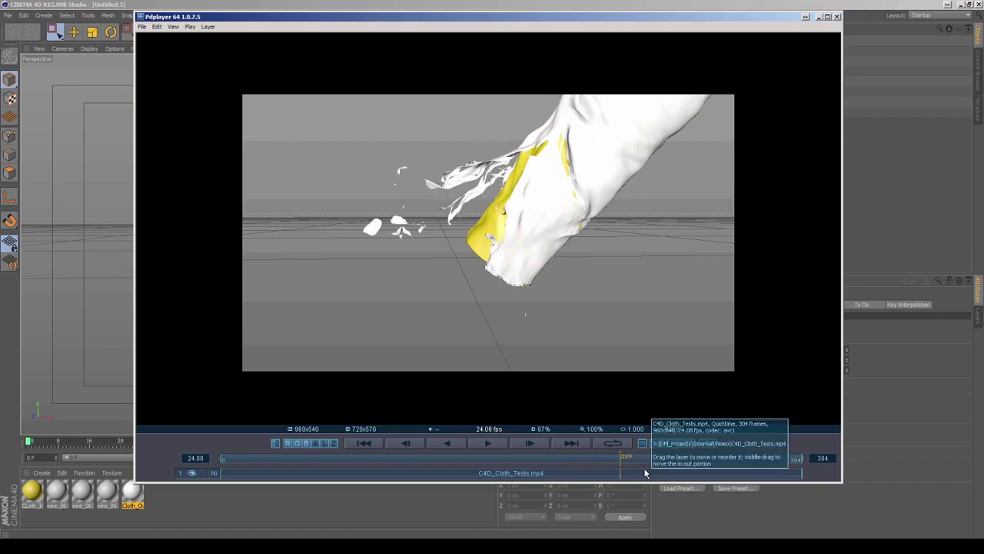
{"action": "mouse_move", "coordinate": [626, 460]}
{"action": "left_mouse_down"}
{"action": "mouse_move", "coordinate": [649, 455]}
{"action": "mouse_move", "coordinate": [256, 462]}
{"action": "left_mouse_up"}
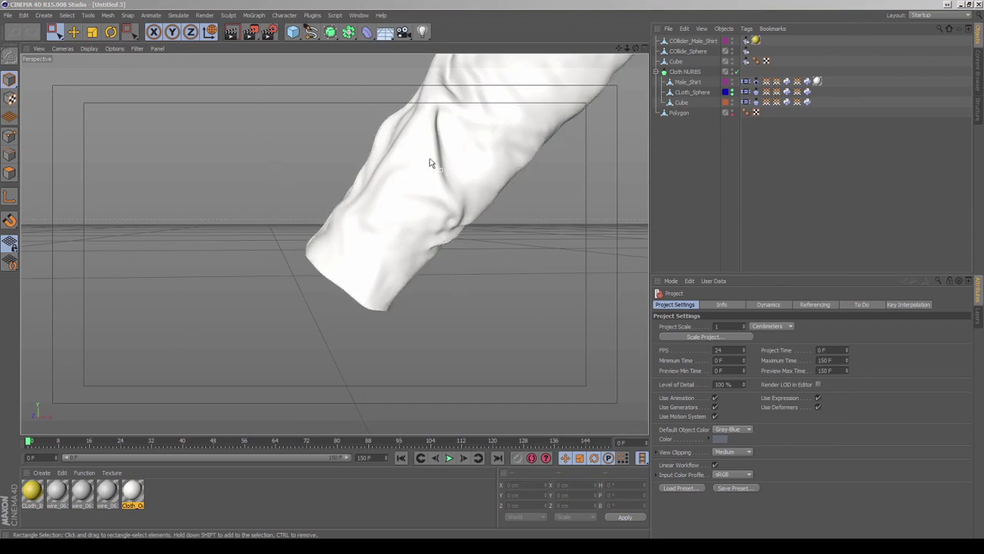
Step: Switch the viewport to Gouraud Shading (Lines) so the sleeve's mesh wireframe shows
{"action": "left_click", "coordinate": [458, 322]}
{"action": "left_click", "coordinate": [88, 49]}
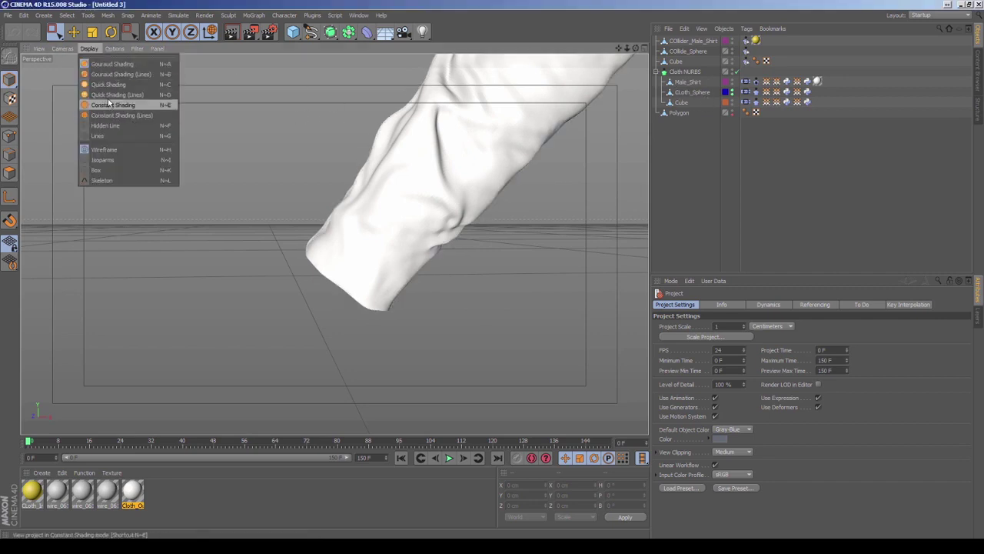
{"action": "left_click", "coordinate": [132, 95]}
{"action": "left_click", "coordinate": [474, 203]}
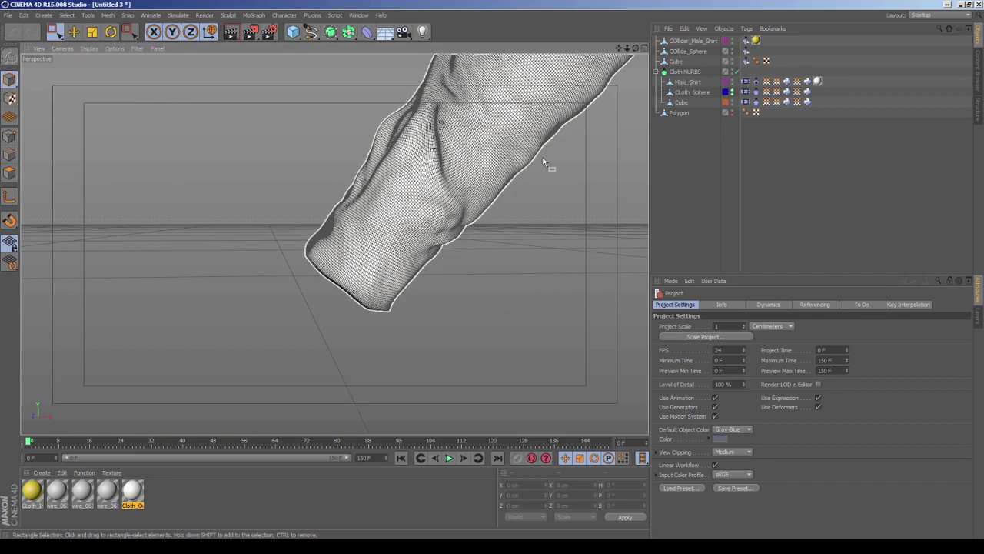
{"action": "left_click", "coordinate": [543, 159]}
{"action": "left_click", "coordinate": [432, 160]}
{"action": "left_click", "coordinate": [530, 206]}
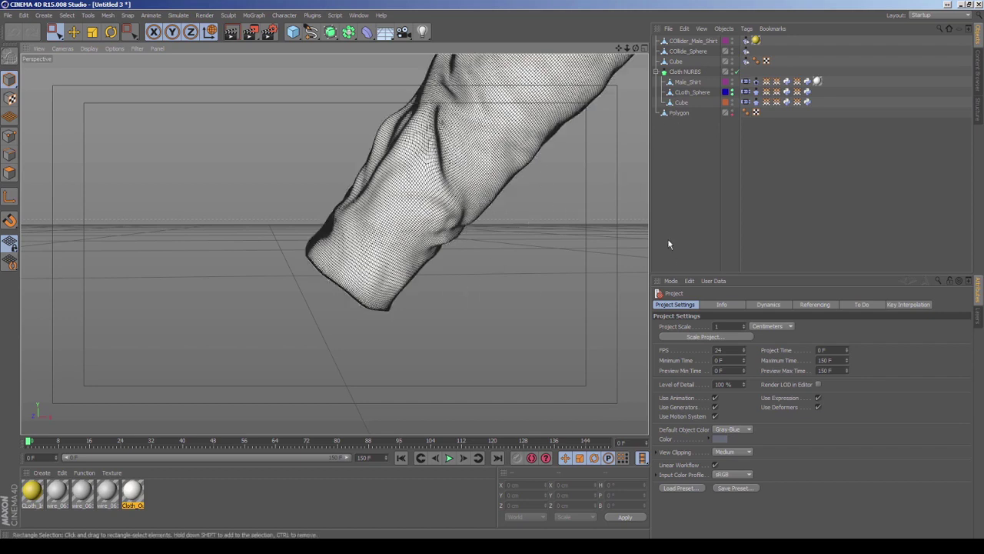
Step: Select Cloth NURBS and inspect Male_Shirt's Grow and Inverted vertex maps
{"action": "left_click", "coordinate": [418, 184]}
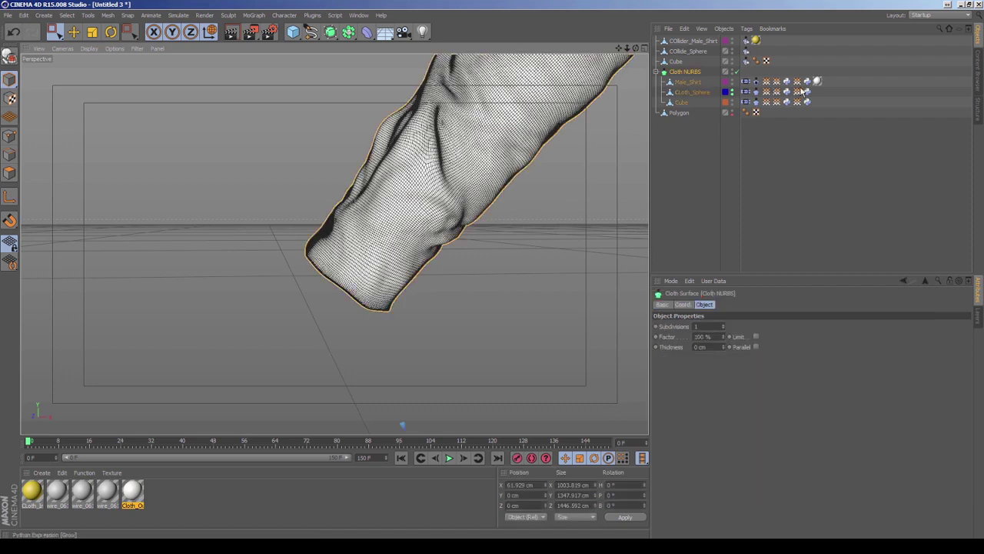
{"action": "left_click", "coordinate": [765, 82]}
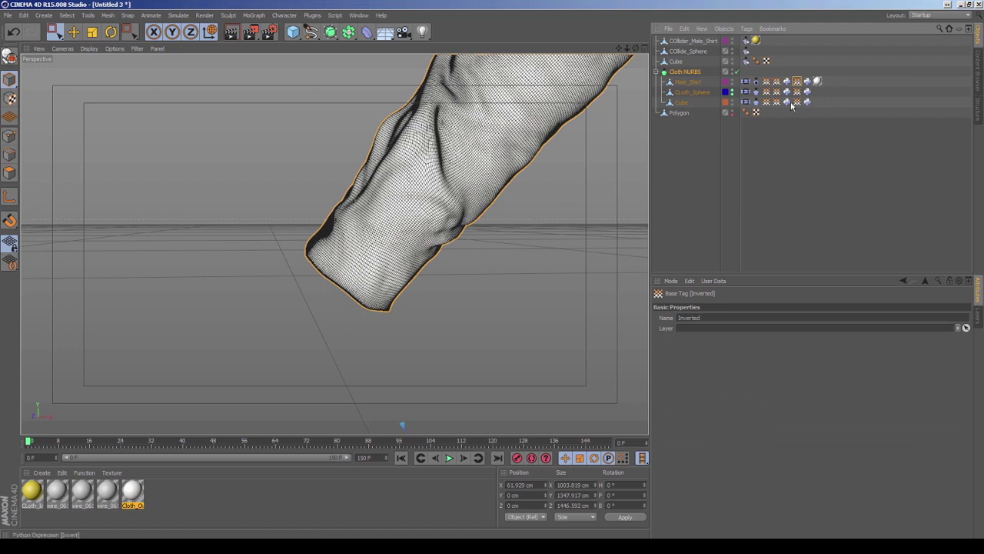
{"action": "left_click", "coordinate": [796, 81]}
Step: Read through the Grow and Invert Python tag scripts on Male_Shirt
{"action": "left_click", "coordinate": [787, 83]}
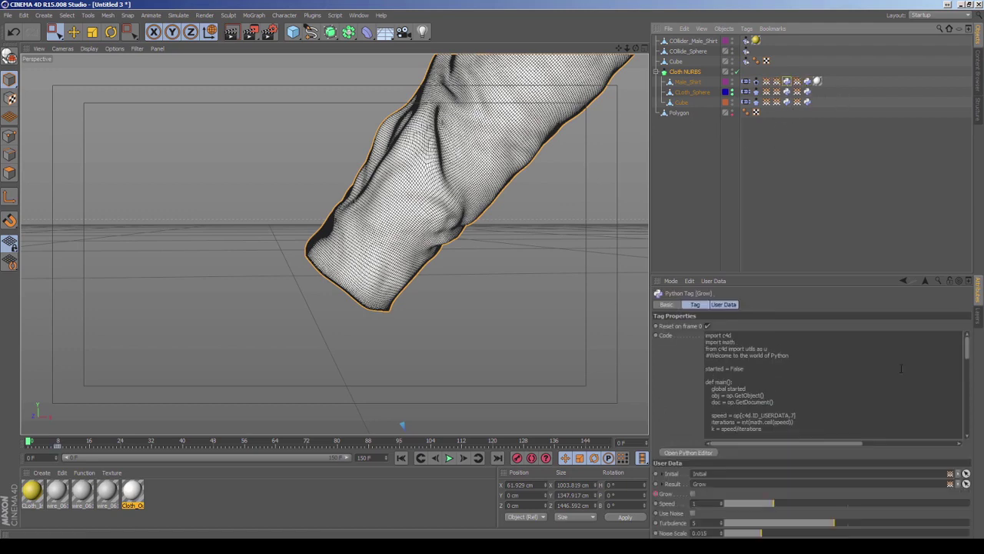
{"action": "mouse_move", "coordinate": [968, 350]}
{"action": "left_mouse_down"}
{"action": "mouse_move", "coordinate": [968, 396]}
{"action": "mouse_move", "coordinate": [968, 353]}
{"action": "left_mouse_up"}
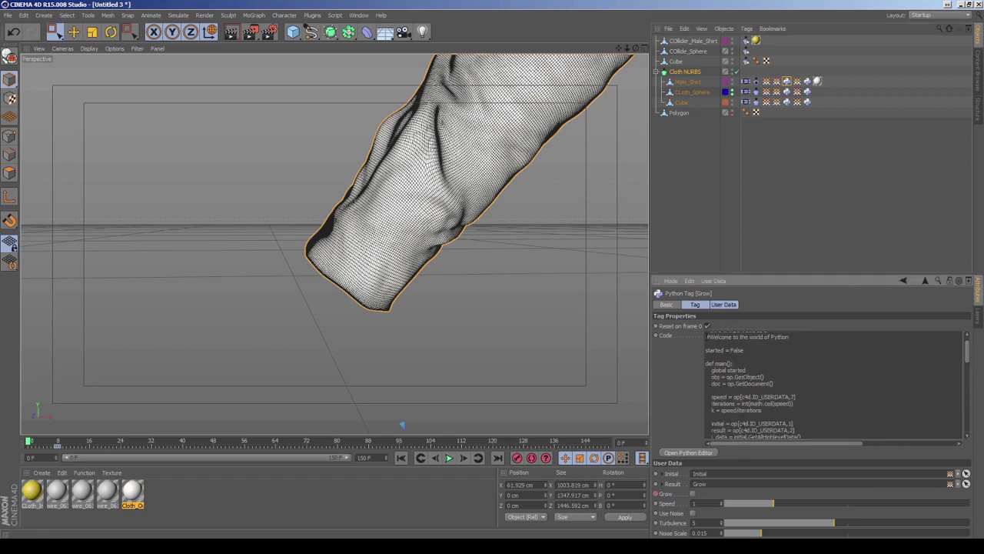
{"action": "scroll", "coordinate": [834, 384], "scroll_direction": "up", "scroll_amount": 1}
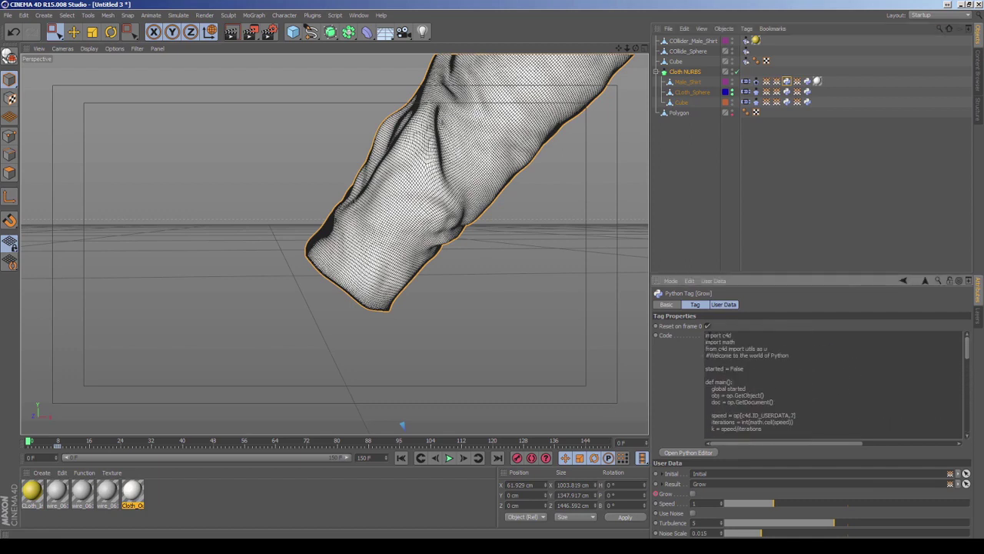
{"action": "mouse_move", "coordinate": [708, 336]}
{"action": "left_mouse_down"}
{"action": "mouse_move", "coordinate": [834, 370]}
{"action": "mouse_move", "coordinate": [837, 428]}
{"action": "left_mouse_up"}
{"action": "scroll", "coordinate": [819, 394], "scroll_direction": "up", "scroll_amount": 5}
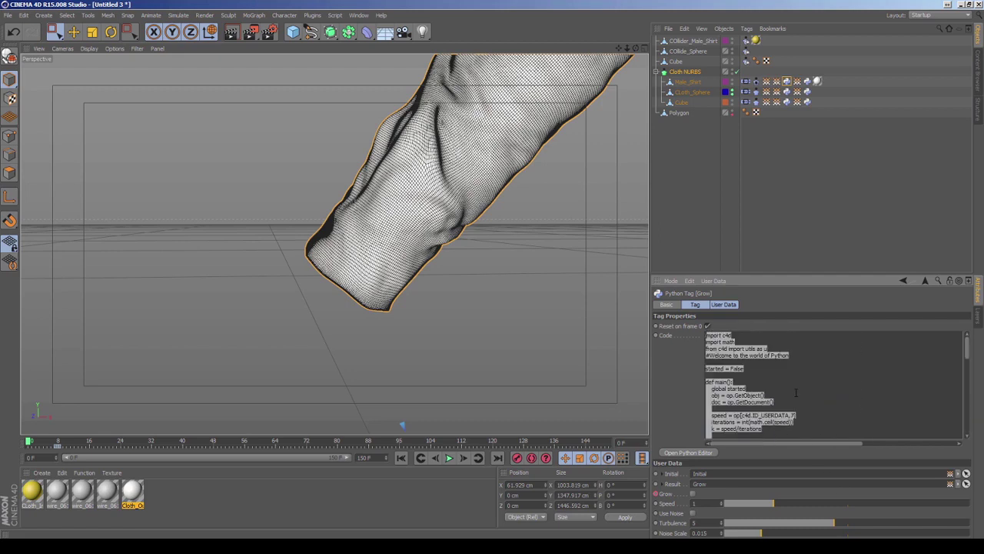
{"action": "scroll", "coordinate": [795, 393], "scroll_direction": "down", "scroll_amount": 5}
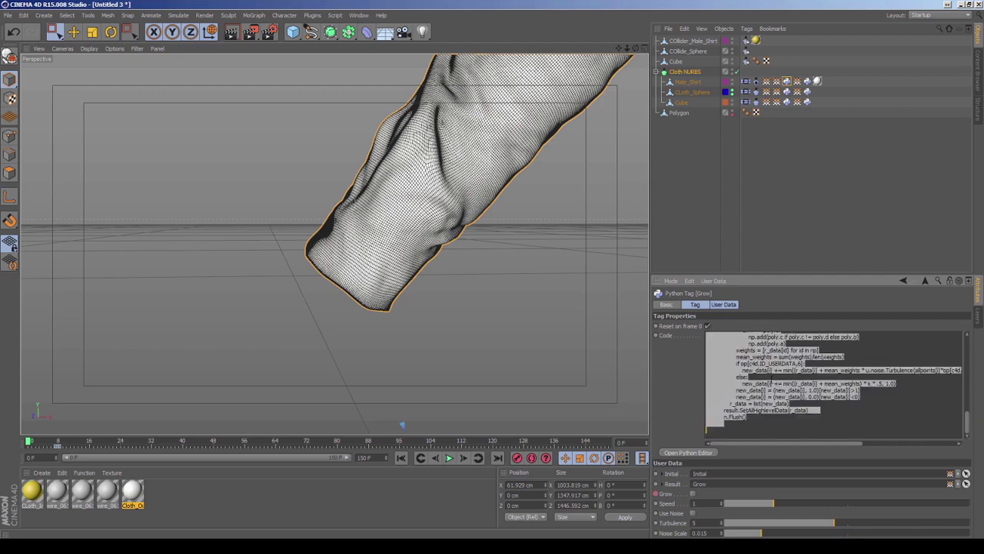
{"action": "left_click", "coordinate": [808, 81]}
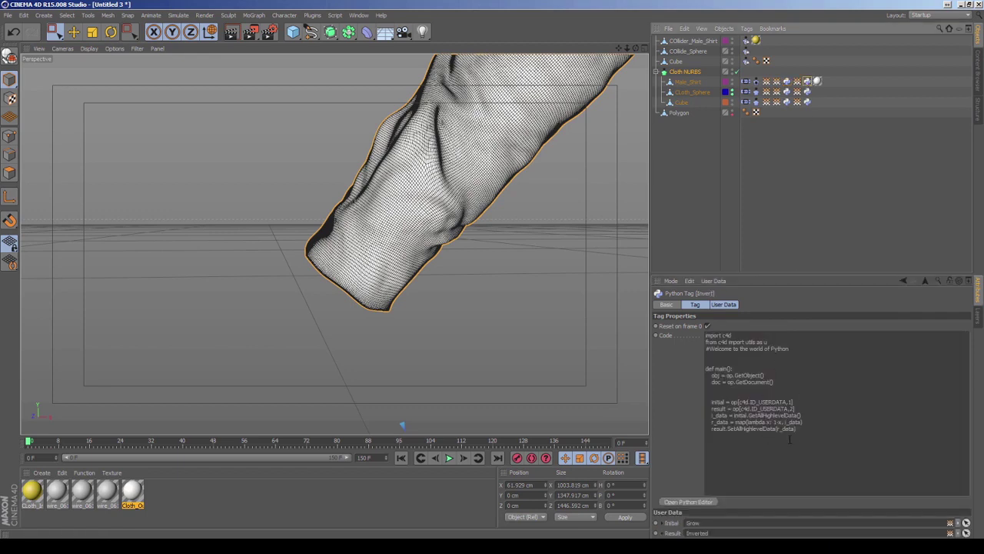
{"action": "left_click", "coordinate": [716, 388]}
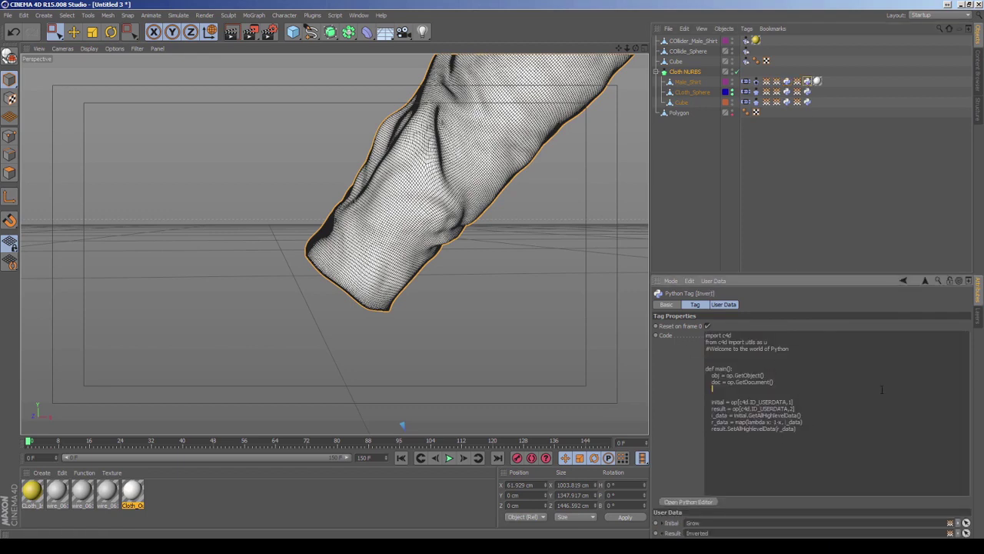
Step: Review the shirt's Initial map, Cloth tag and Polygon-belted Cloth Belt, then deselect
{"action": "left_click", "coordinate": [777, 81]}
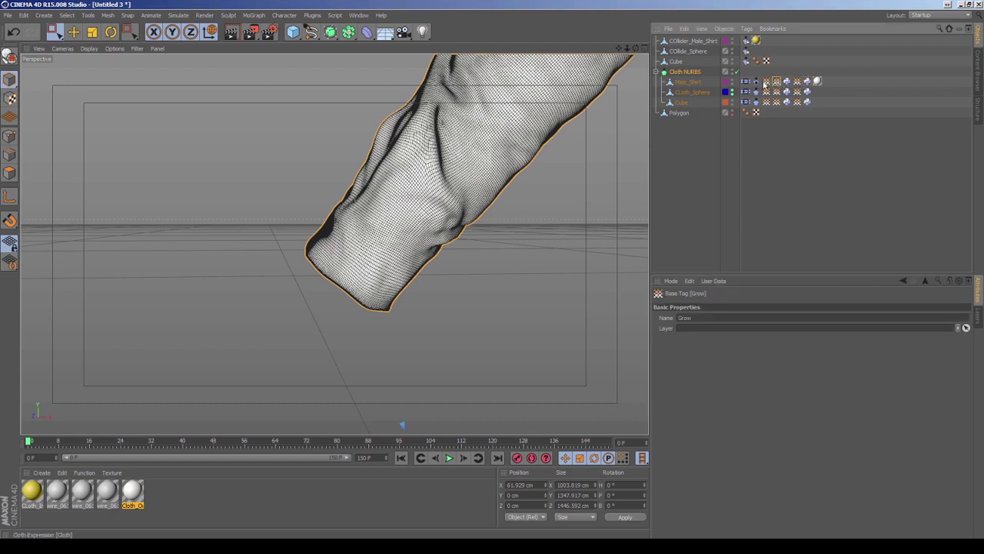
{"action": "left_click", "coordinate": [767, 83]}
{"action": "left_click", "coordinate": [755, 82]}
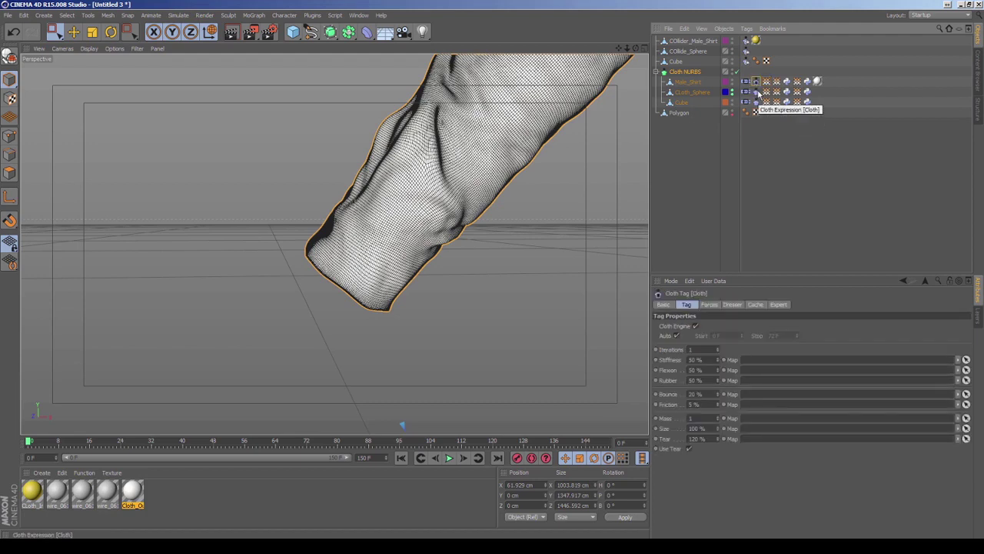
{"action": "left_click", "coordinate": [746, 81]}
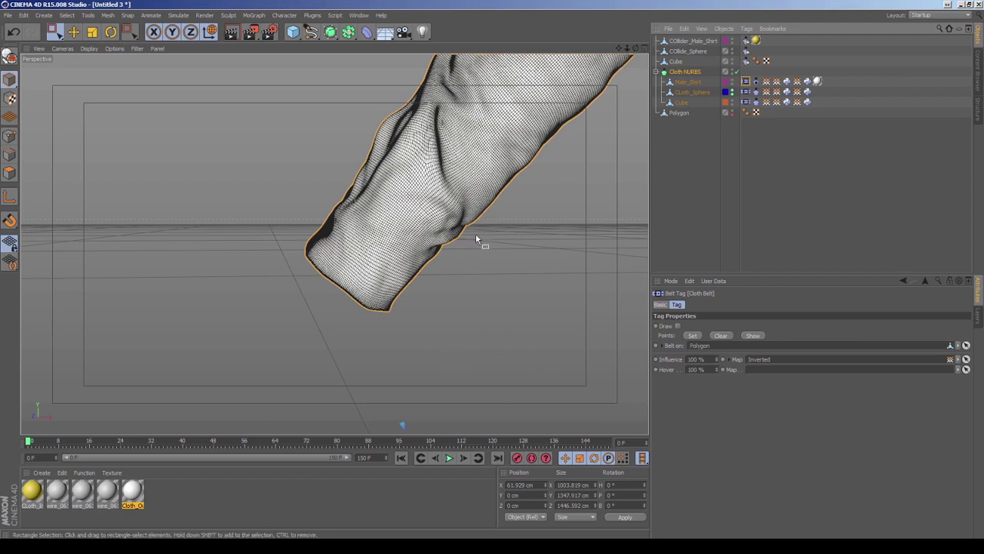
{"action": "left_click", "coordinate": [435, 301]}
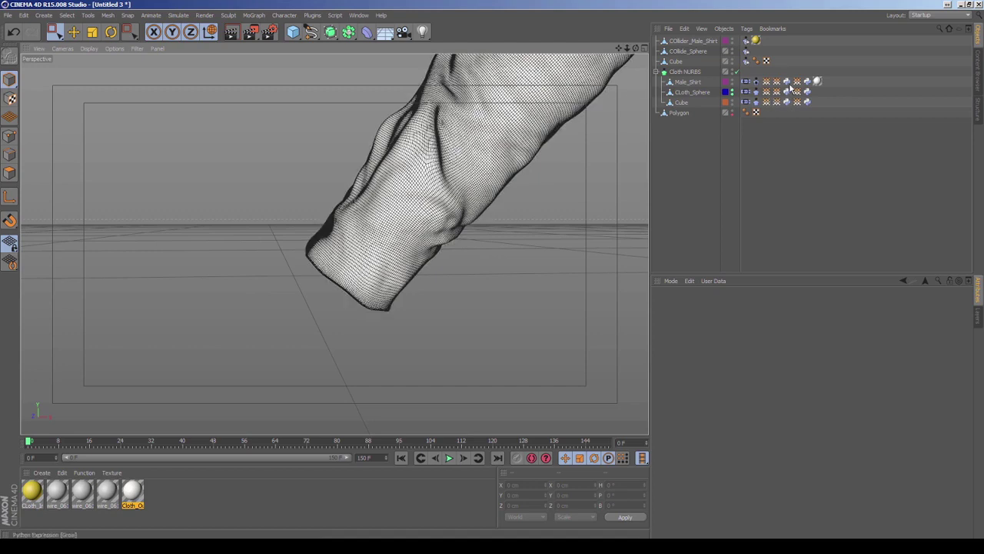
Step: Begin saving the Grow Python tag as a preset, then cancel it
{"action": "left_click", "coordinate": [815, 81]}
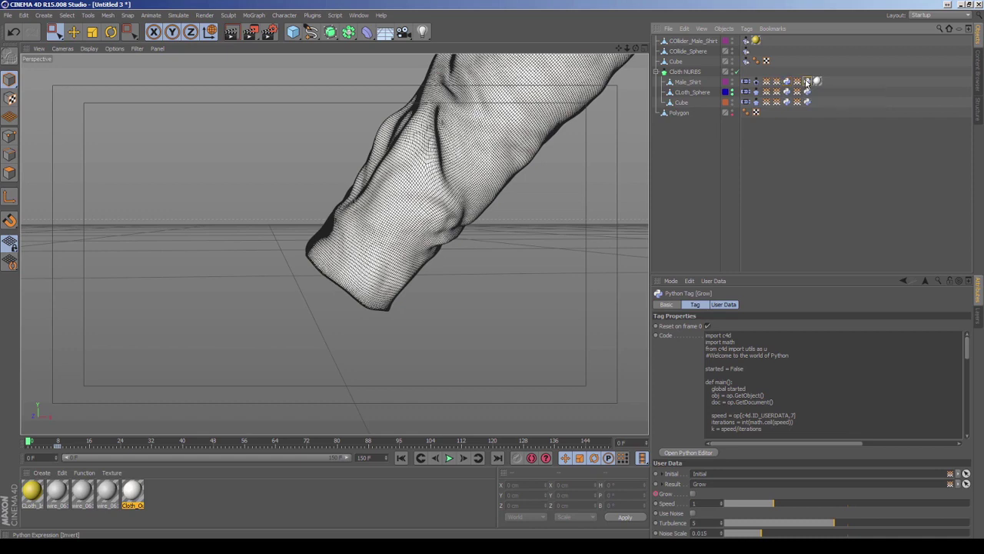
{"action": "left_click", "coordinate": [787, 85]}
{"action": "left_click", "coordinate": [816, 81]}
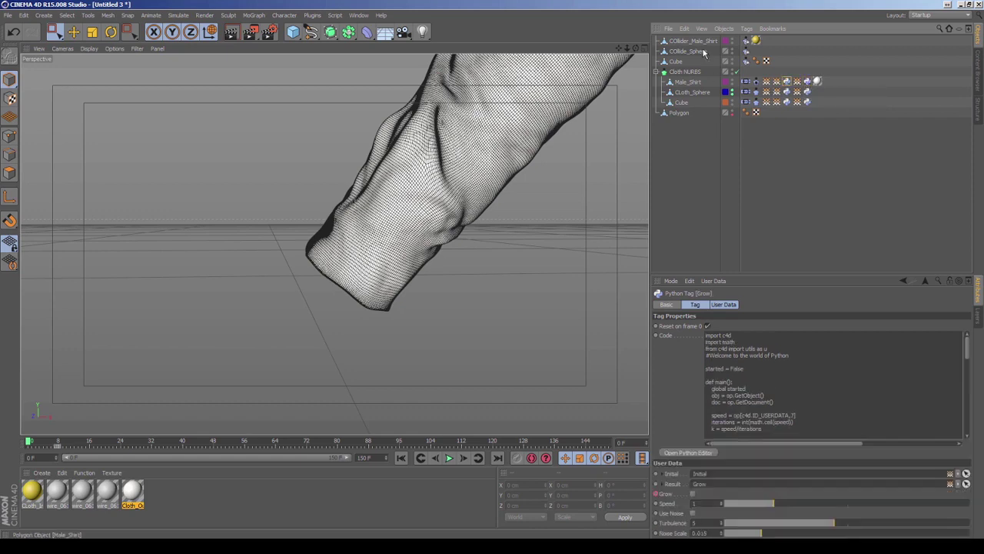
{"action": "left_click", "coordinate": [668, 28]}
{"action": "left_click", "coordinate": [699, 103]}
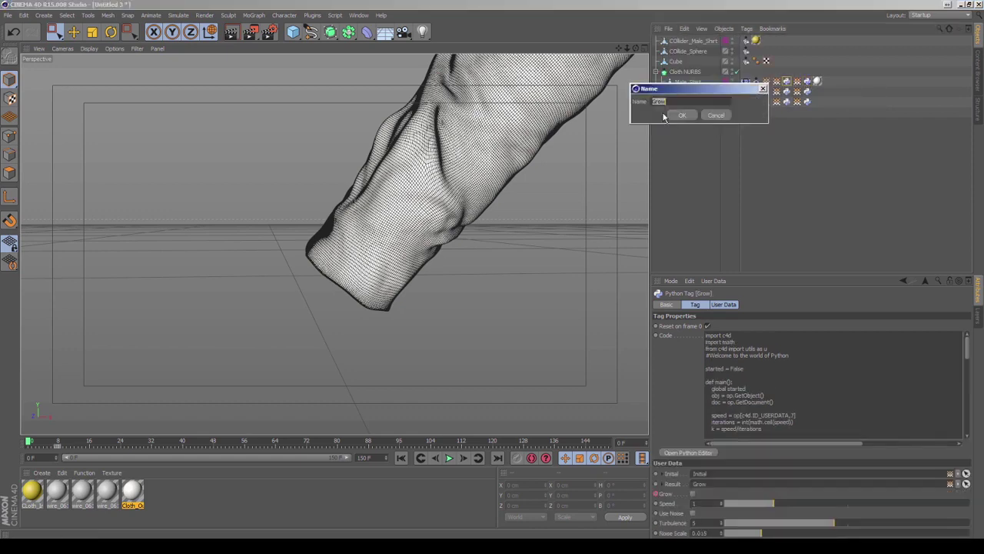
{"action": "left_click", "coordinate": [712, 115]}
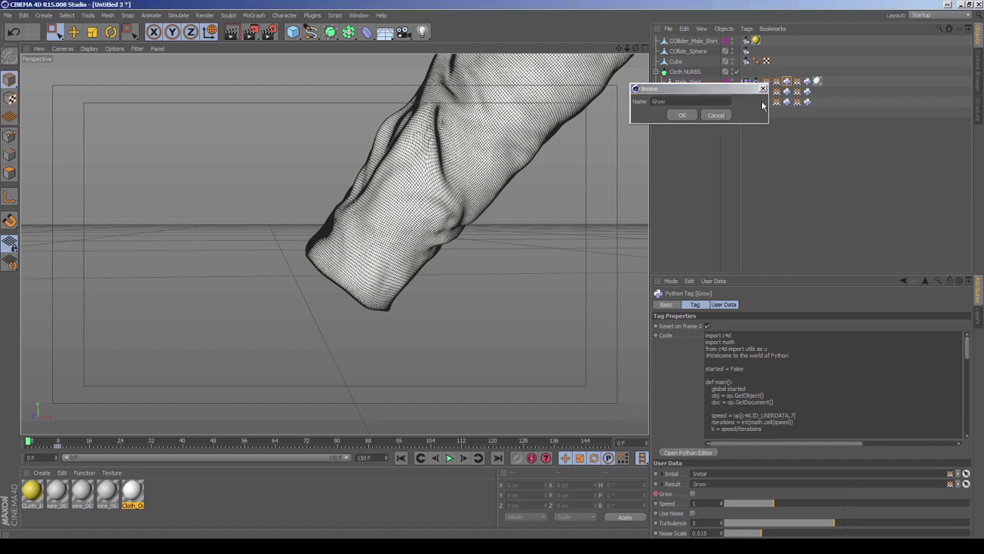
Step: Save the Invert Python tag as a tag preset named Invert
{"action": "left_click", "coordinate": [807, 81]}
{"action": "left_click", "coordinate": [669, 28]}
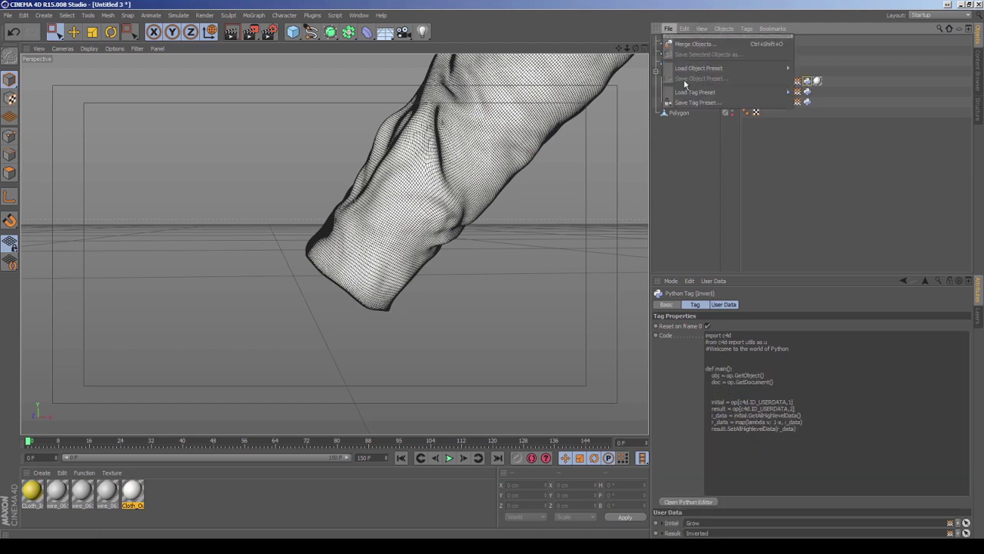
{"action": "left_click", "coordinate": [677, 103]}
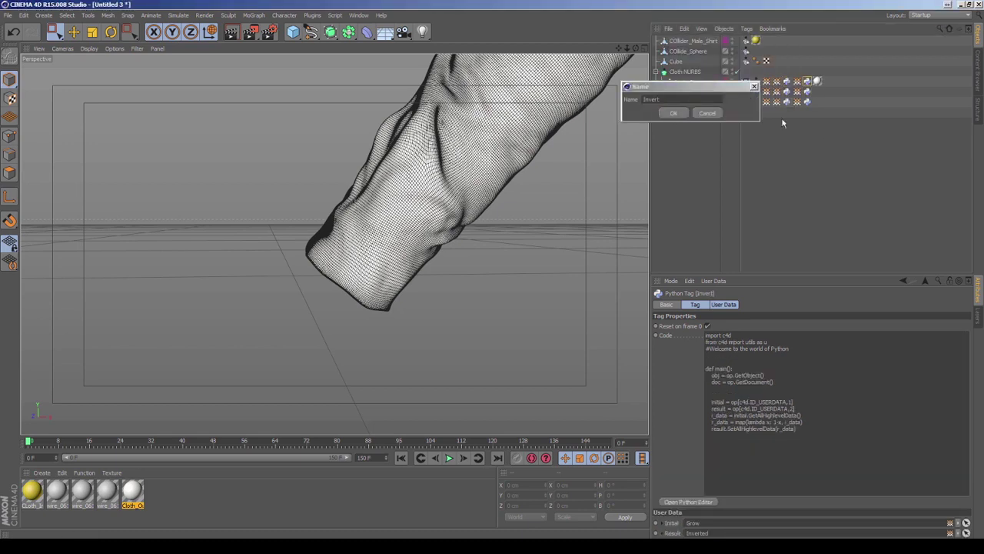
{"action": "left_click", "coordinate": [677, 111]}
{"action": "left_click", "coordinate": [8, 15]}
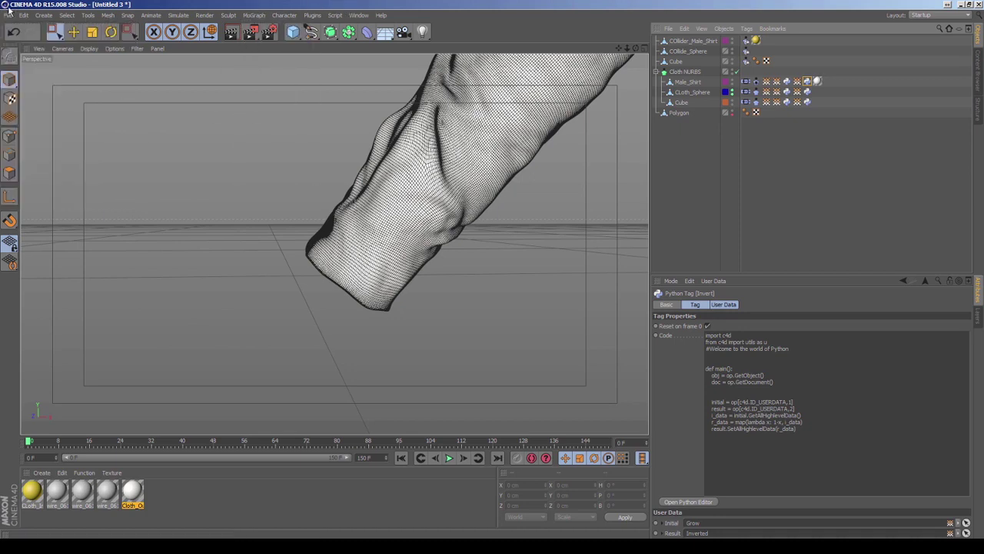
Step: Create a new empty project, Untitled 4, with File > New
{"action": "left_click", "coordinate": [7, 15]}
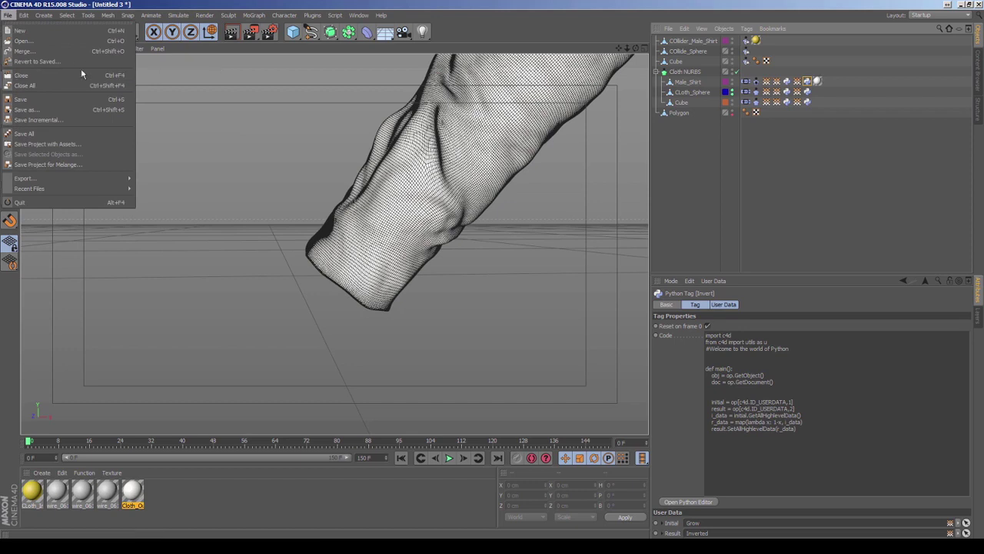
{"action": "left_click", "coordinate": [21, 31]}
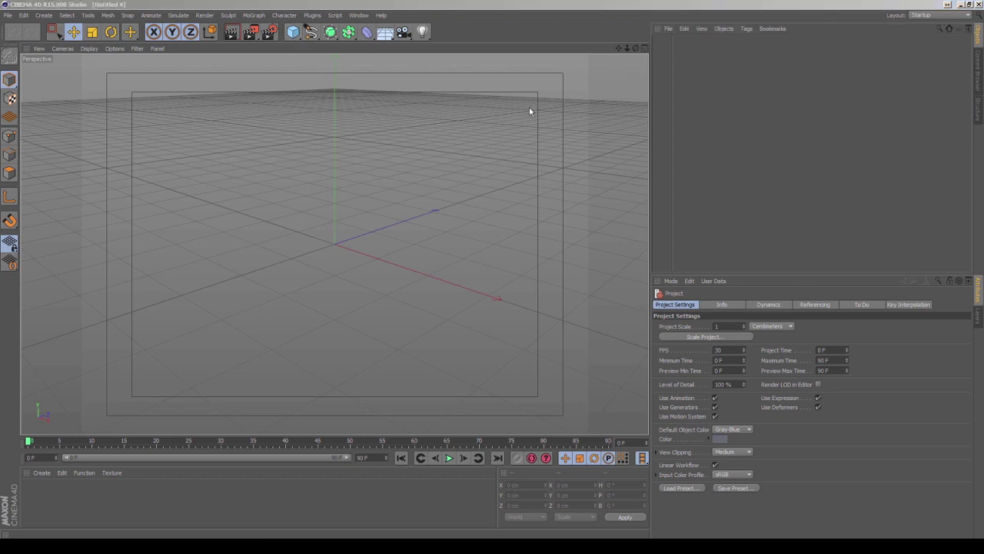
Step: Add a sphere and set the viewport to Gouraud Shading (Lines)
{"action": "left_click", "coordinate": [293, 31]}
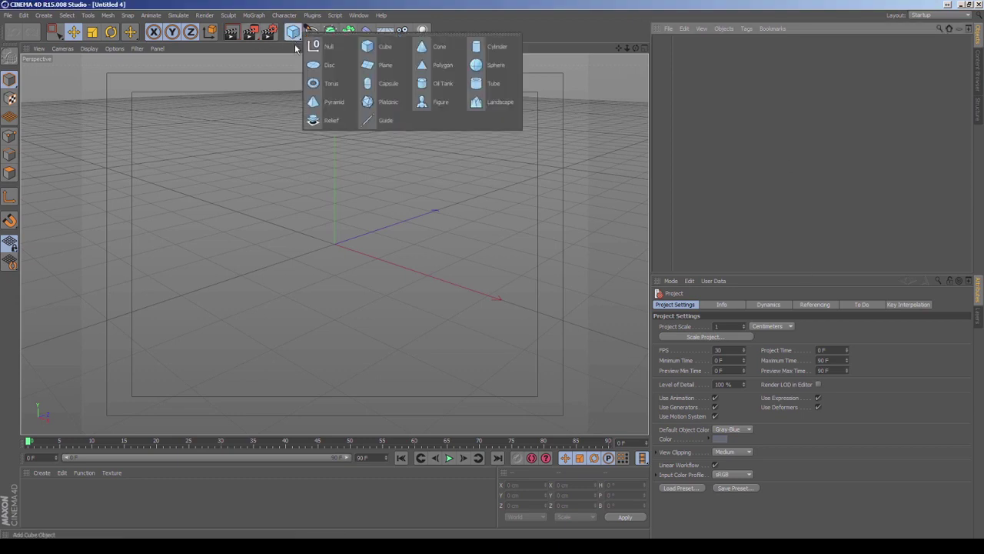
{"action": "left_click", "coordinate": [486, 66]}
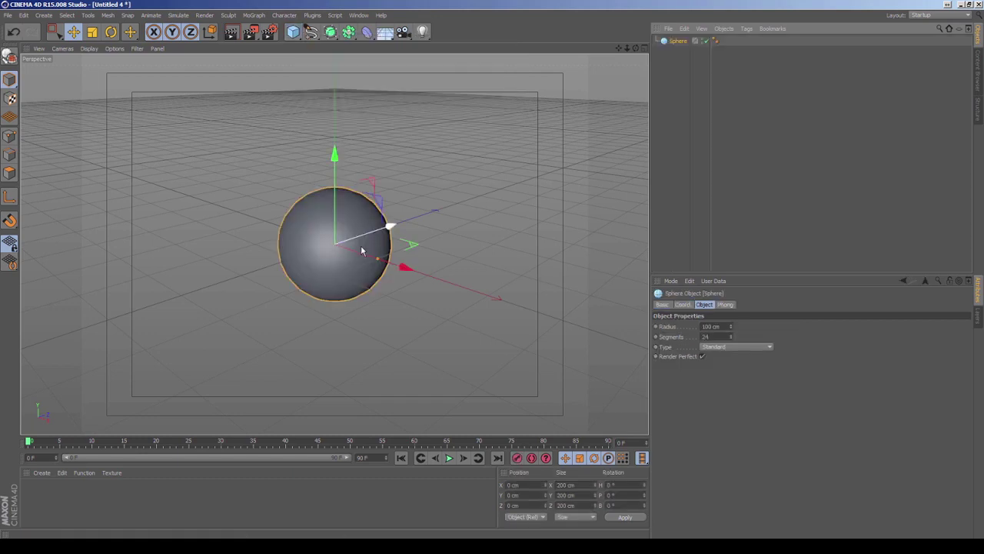
{"action": "left_click", "coordinate": [90, 48]}
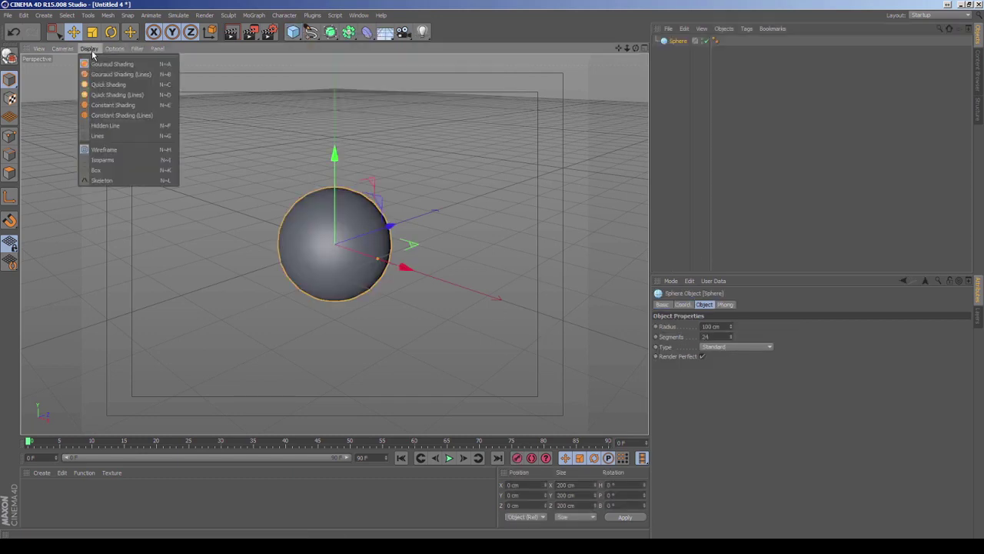
{"action": "left_click", "coordinate": [116, 83]}
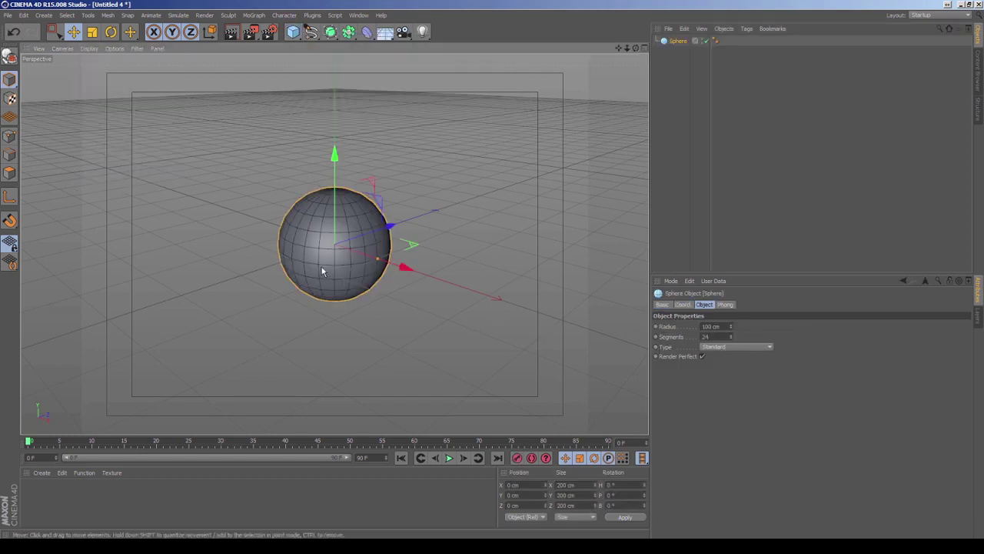
Step: Raise the sphere's Segments from 24 to 60
{"action": "scroll", "coordinate": [377, 261], "scroll_direction": "up", "scroll_amount": 1}
{"action": "scroll", "coordinate": [428, 275], "scroll_direction": "up", "scroll_amount": 3}
{"action": "scroll", "coordinate": [356, 241], "scroll_direction": "up", "scroll_amount": 1}
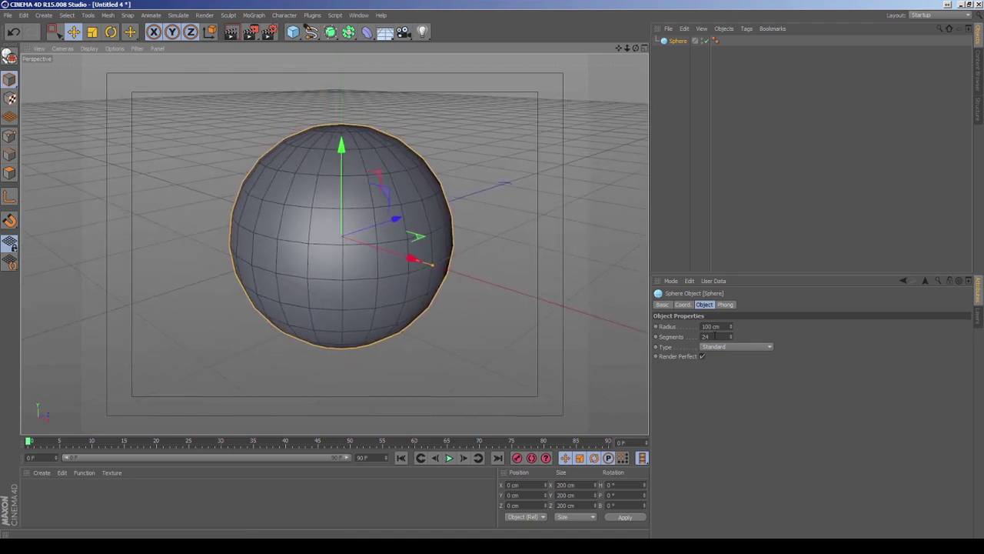
{"action": "double_click", "coordinate": [714, 336]}
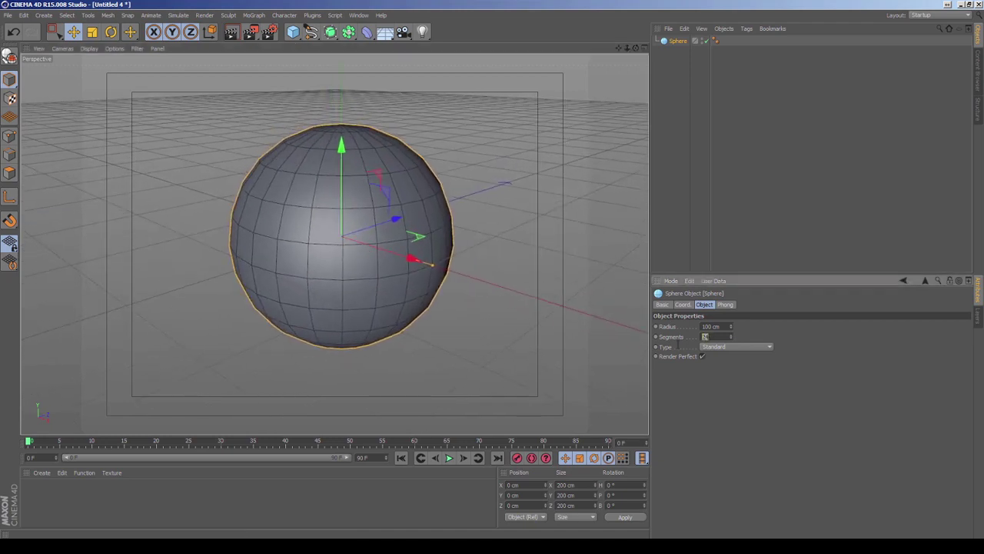
{"action": "type", "text": "60"}
{"action": "key", "text": "Return"}
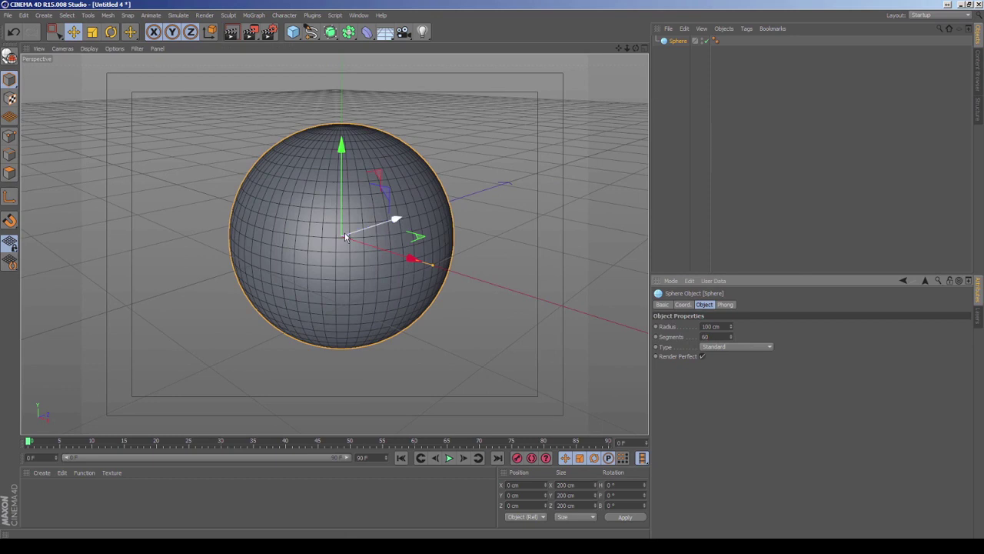
{"action": "left_click", "coordinate": [344, 236]}
{"action": "right_click", "coordinate": [344, 233]}
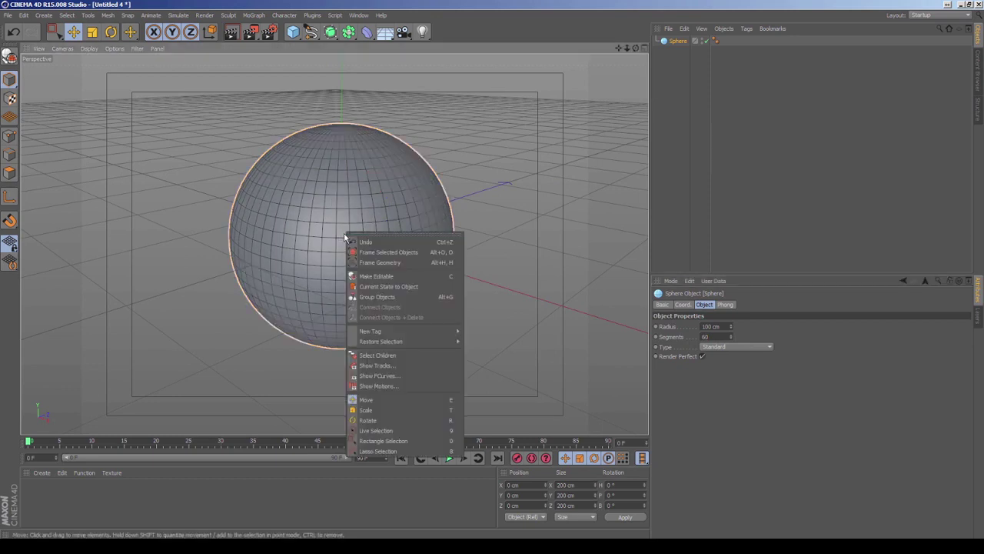
Step: Make the sphere editable and paint a weight spot on its front with the Paint Tool
{"action": "left_click", "coordinate": [376, 276]}
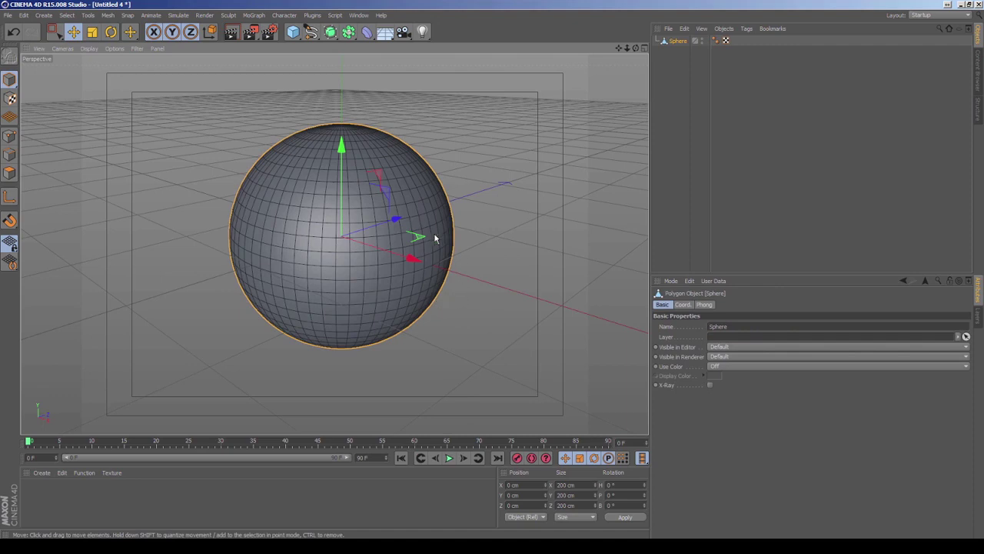
{"action": "left_click_drag", "start_coordinate": [471, 235], "coordinate": [433, 286], "text": "alt"}
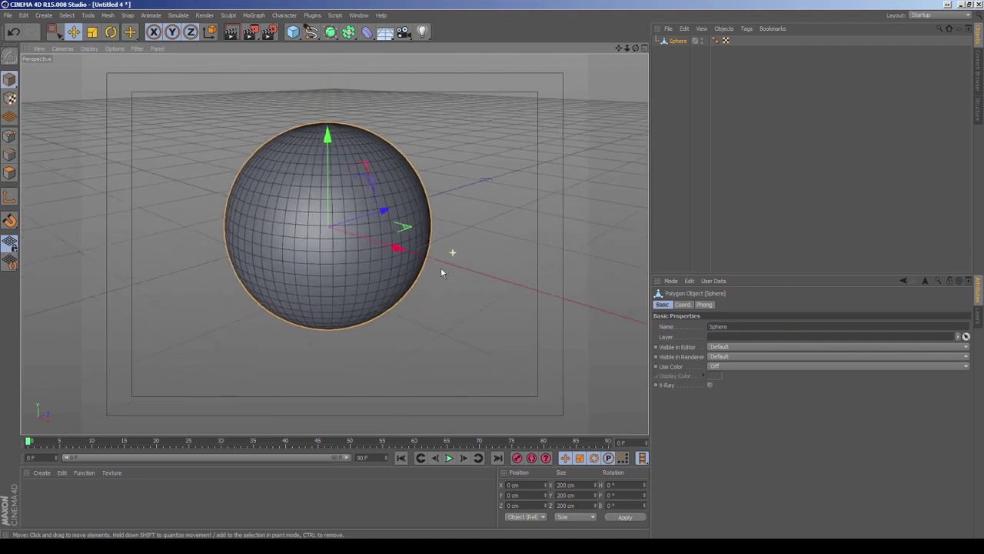
{"action": "left_click", "coordinate": [284, 15]}
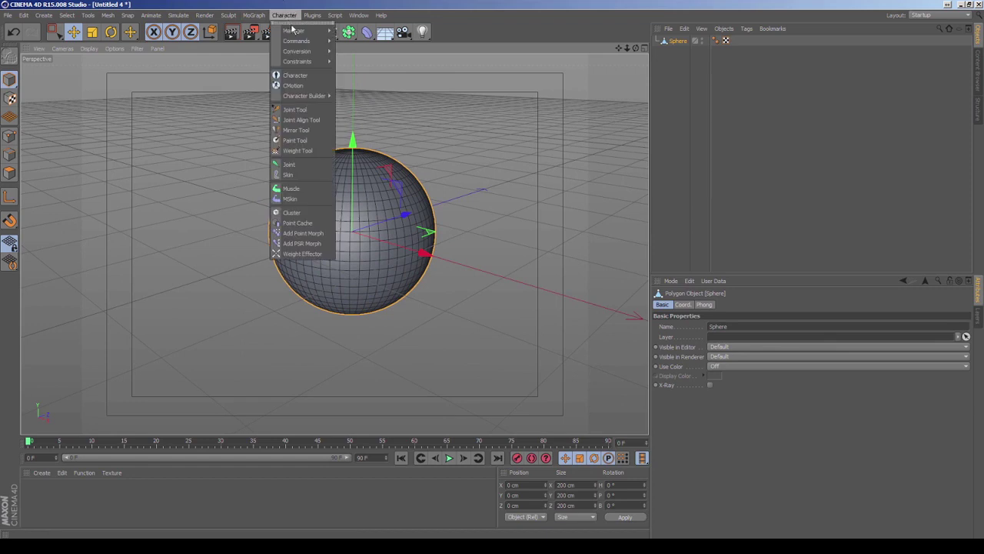
{"action": "left_click", "coordinate": [295, 140]}
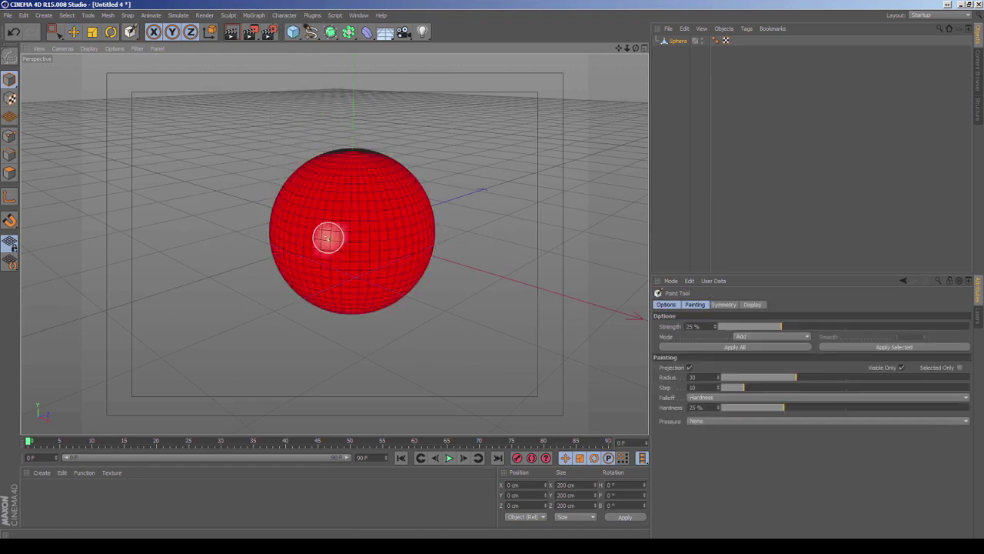
{"action": "left_click_drag", "start_coordinate": [326, 236], "coordinate": [341, 258]}
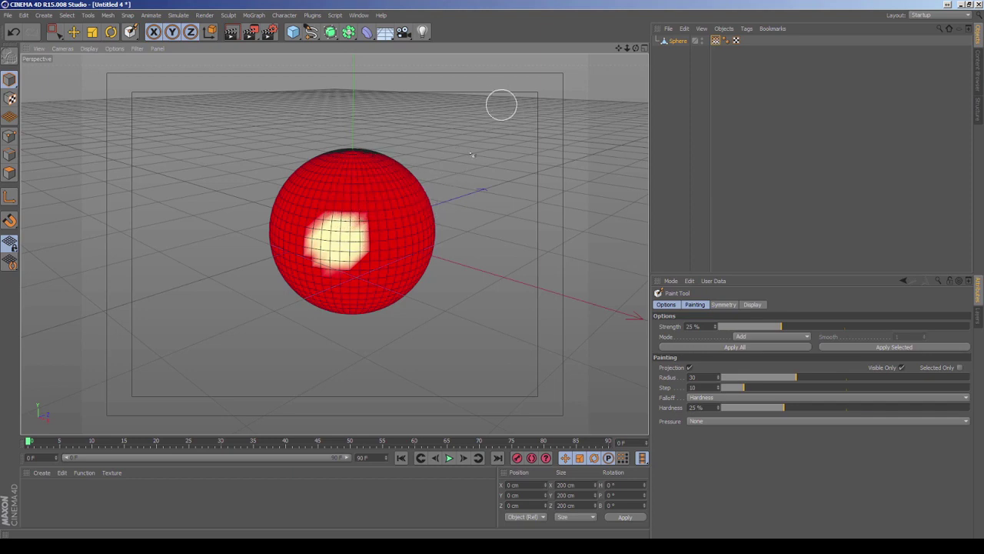
Step: Rename the sphere's painted vertex map tag to Initial
{"action": "left_click", "coordinate": [736, 40]}
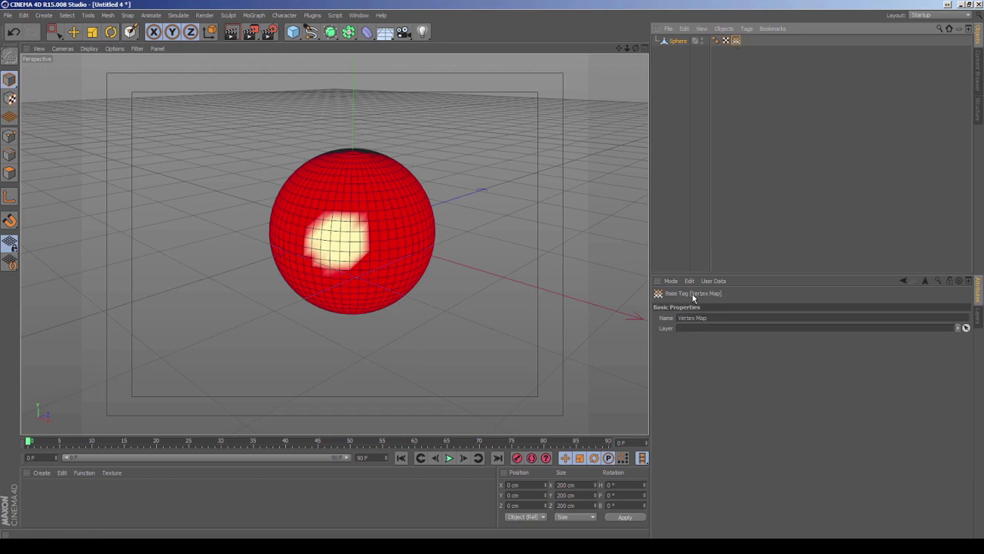
{"action": "double_click", "coordinate": [681, 319]}
{"action": "type", "text": "D"}
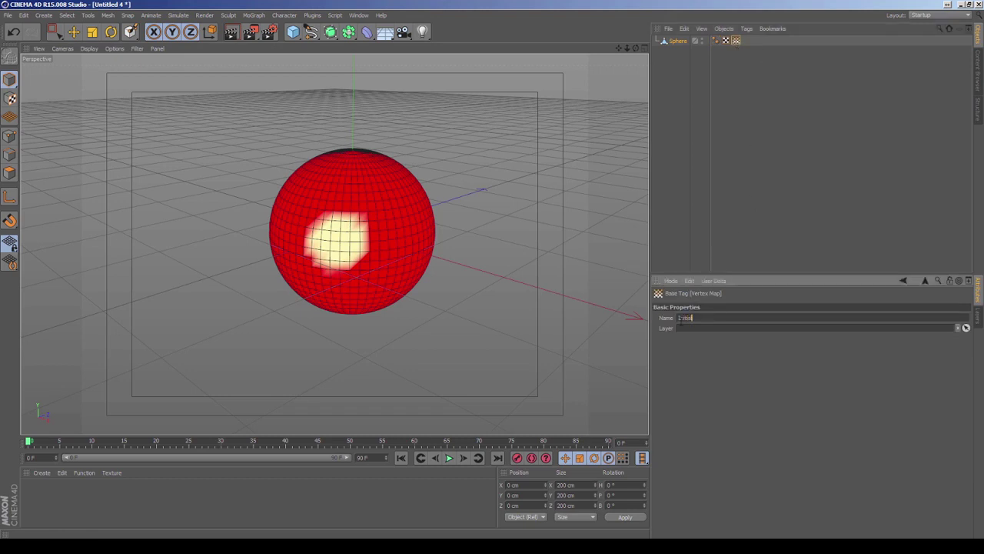
{"action": "key", "text": "Return"}
Step: Ctrl-drag a copy of the vertex map and name it Grow
{"action": "left_click_drag", "start_coordinate": [736, 40], "coordinate": [758, 43]}
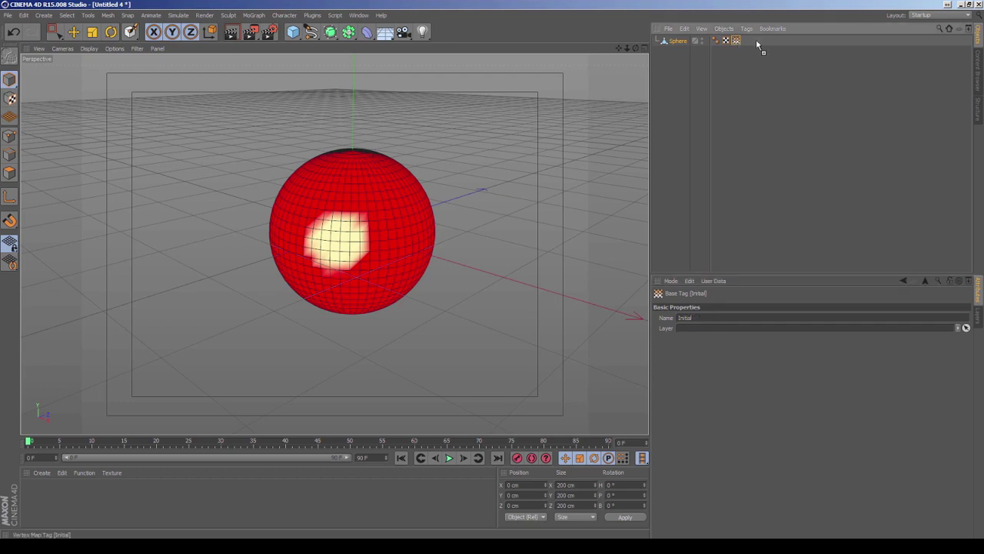
{"action": "double_click", "coordinate": [699, 318]}
{"action": "type", "text": "Grow"}
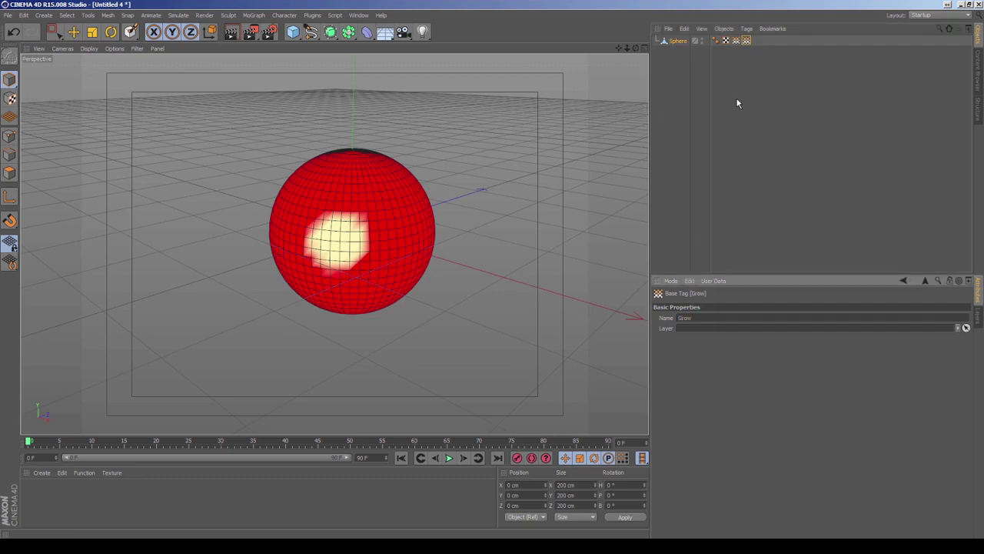
{"action": "left_click", "coordinate": [669, 29]}
{"action": "left_click", "coordinate": [802, 99]}
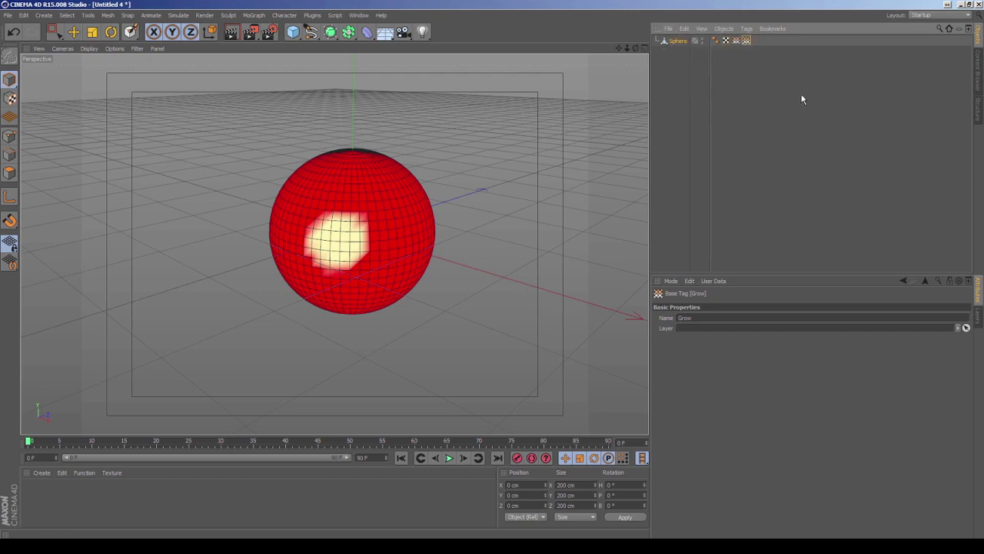
Step: Load the saved Grow Python tag preset onto the sphere and select it
{"action": "left_click", "coordinate": [668, 29]}
{"action": "mouse_move", "coordinate": [695, 92]}
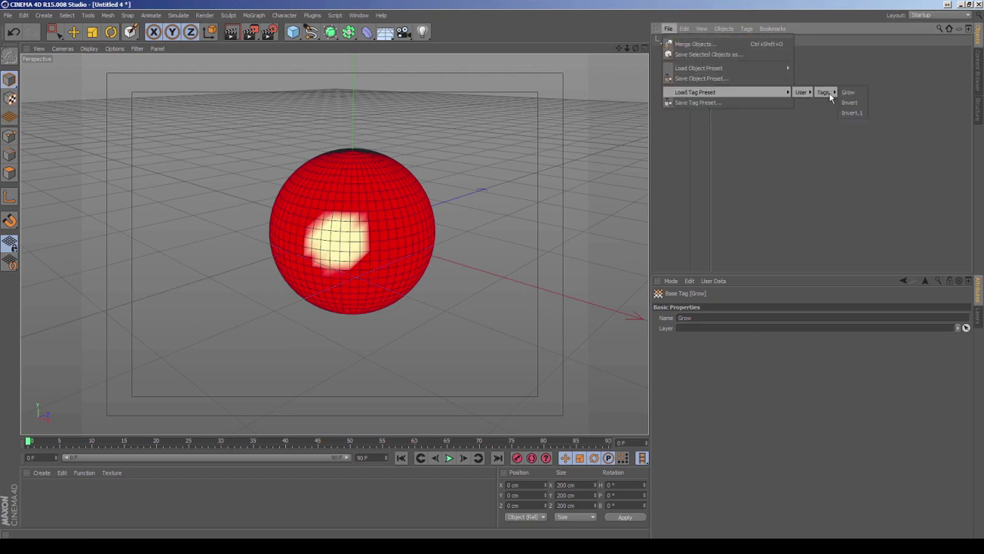
{"action": "left_click", "coordinate": [853, 94]}
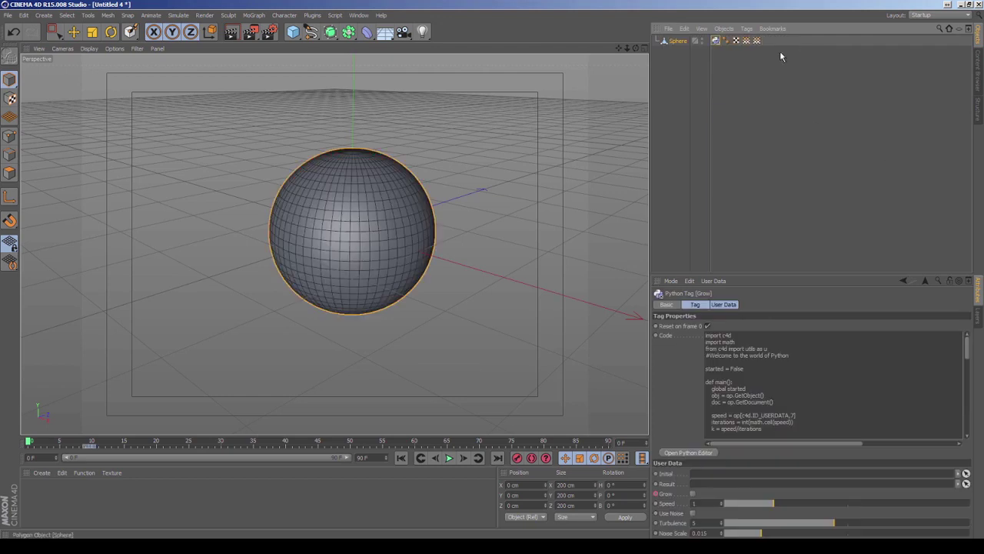
{"action": "left_click", "coordinate": [757, 40]}
Step: Link the Initial and Grow vertex maps in User Data, enable Grow, and display Grow weights
{"action": "left_click", "coordinate": [668, 304]}
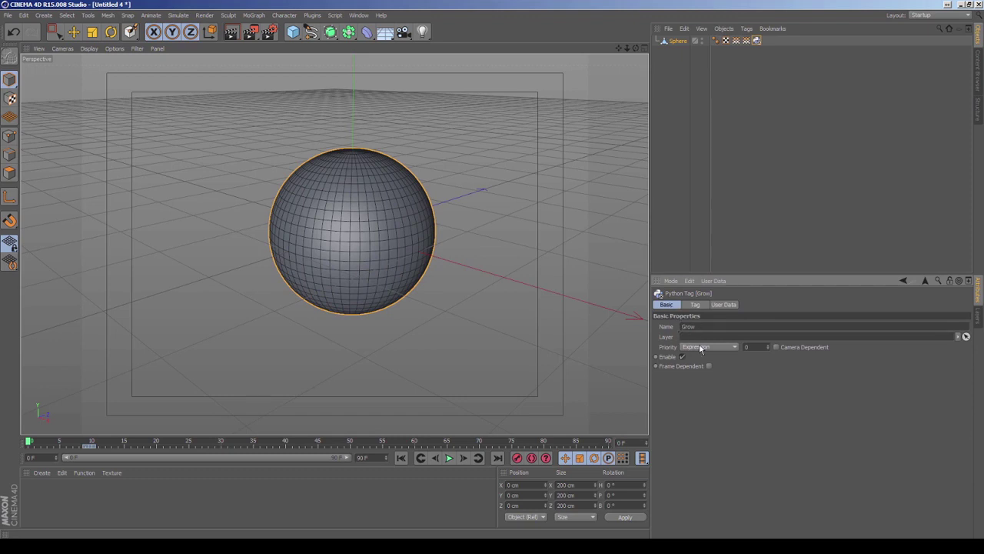
{"action": "left_click", "coordinate": [724, 305]}
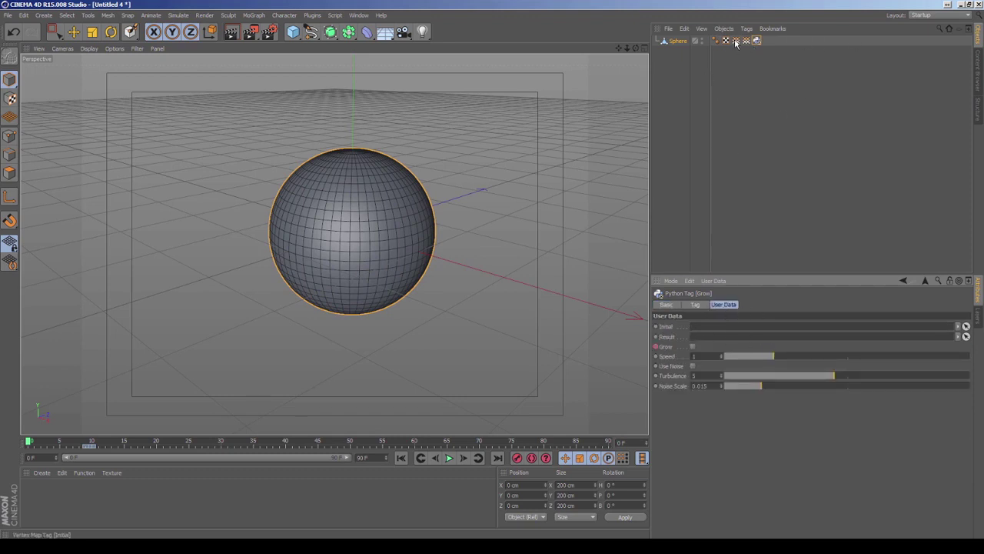
{"action": "left_click_drag", "start_coordinate": [736, 41], "coordinate": [713, 332]}
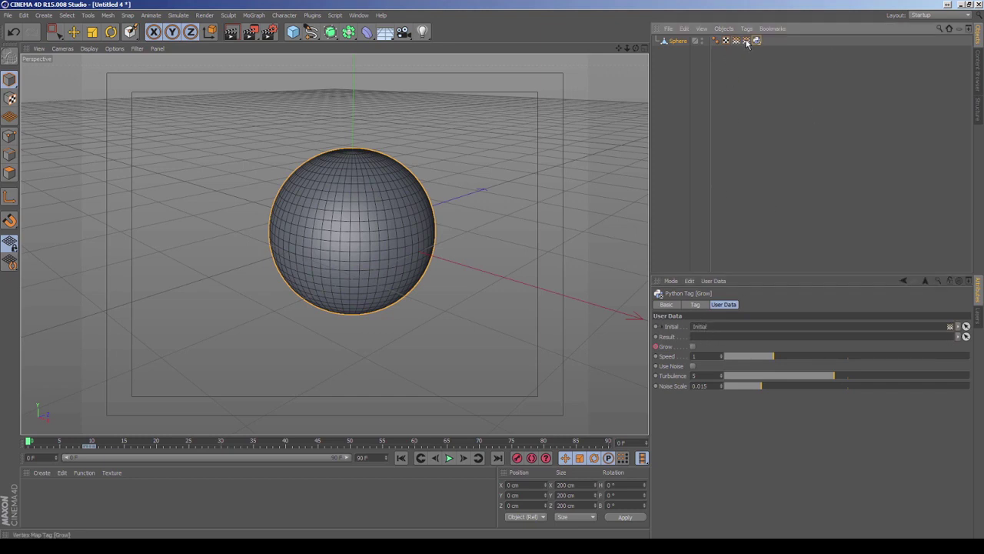
{"action": "left_click_drag", "start_coordinate": [747, 43], "coordinate": [736, 146]}
{"action": "left_click_drag", "start_coordinate": [715, 331], "coordinate": [712, 337]}
{"action": "left_click", "coordinate": [692, 347]}
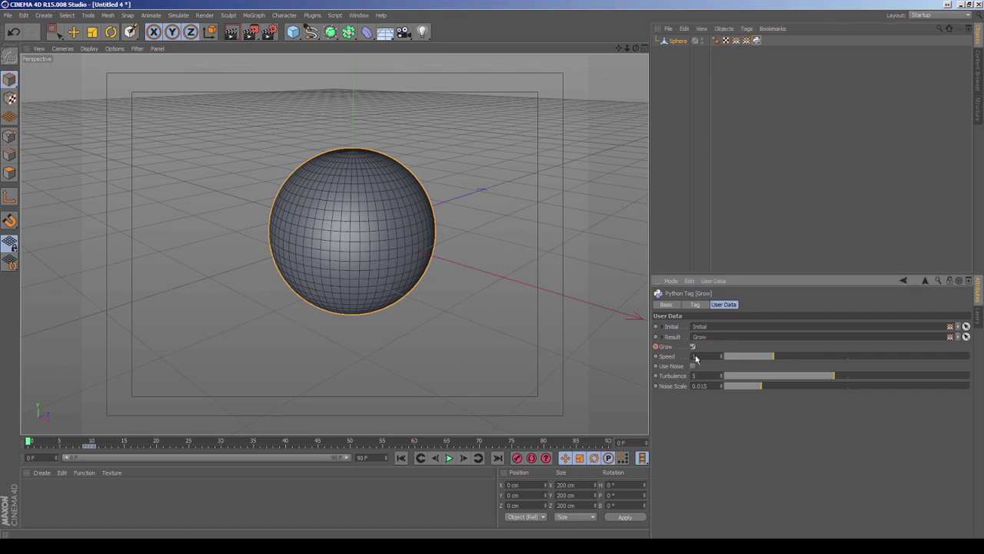
{"action": "left_click", "coordinate": [745, 41]}
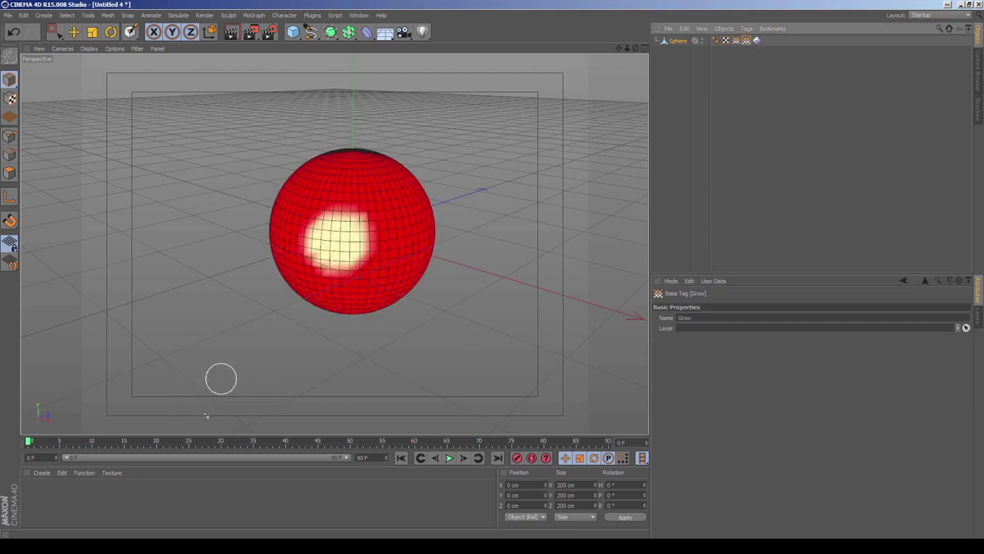
Step: Preview playback, then paint five extra seed spots onto the sphere's Initial vertex map
{"action": "left_click", "coordinate": [449, 458]}
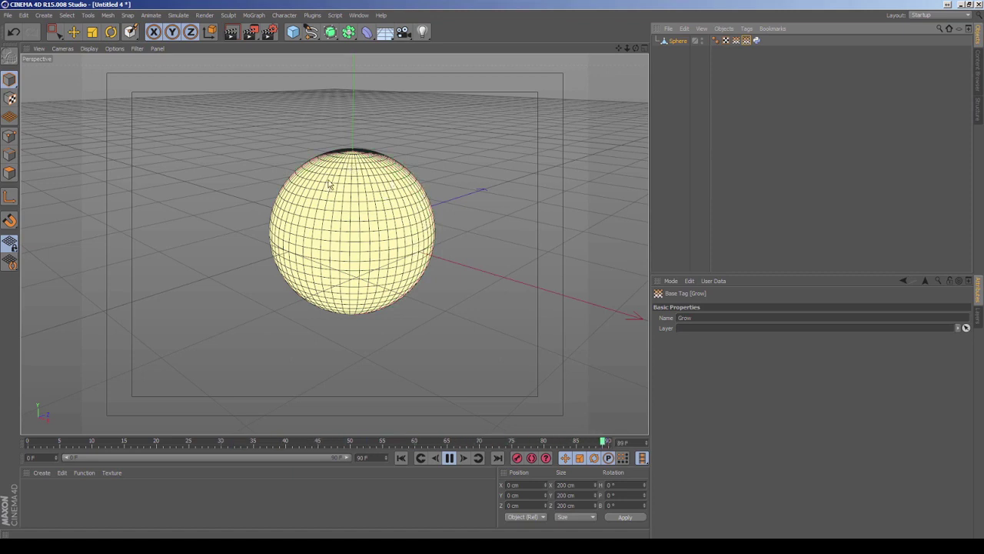
{"action": "left_click", "coordinate": [449, 458]}
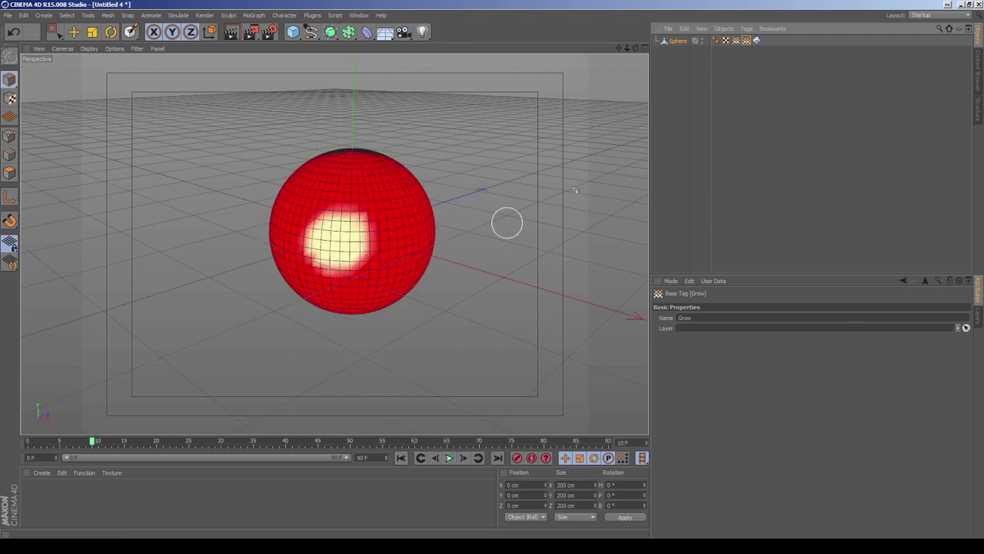
{"action": "left_click", "coordinate": [737, 41]}
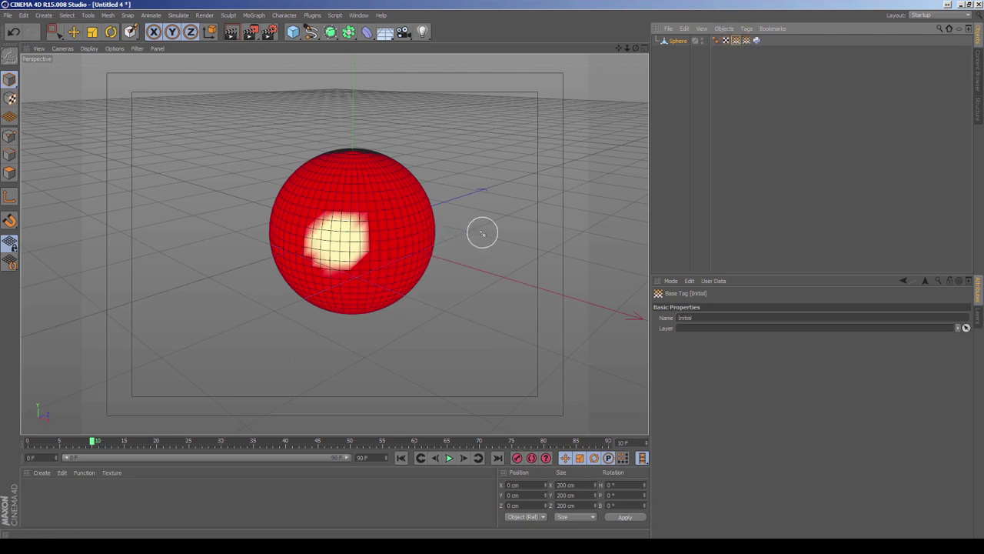
{"action": "left_click_drag", "start_coordinate": [463, 231], "coordinate": [333, 241], "text": "alt"}
{"action": "left_click_drag", "start_coordinate": [474, 208], "coordinate": [484, 209]}
{"action": "left_click_drag", "start_coordinate": [365, 225], "coordinate": [334, 241], "text": "alt"}
{"action": "left_click", "coordinate": [156, 225]}
{"action": "left_click_drag", "start_coordinate": [176, 311], "coordinate": [180, 315]}
{"action": "mouse_move", "coordinate": [367, 332]}
{"action": "left_mouse_down", "text": "alt"}
{"action": "mouse_move", "coordinate": [340, 343]}
{"action": "mouse_move", "coordinate": [369, 334]}
{"action": "left_mouse_up", "text": "alt"}
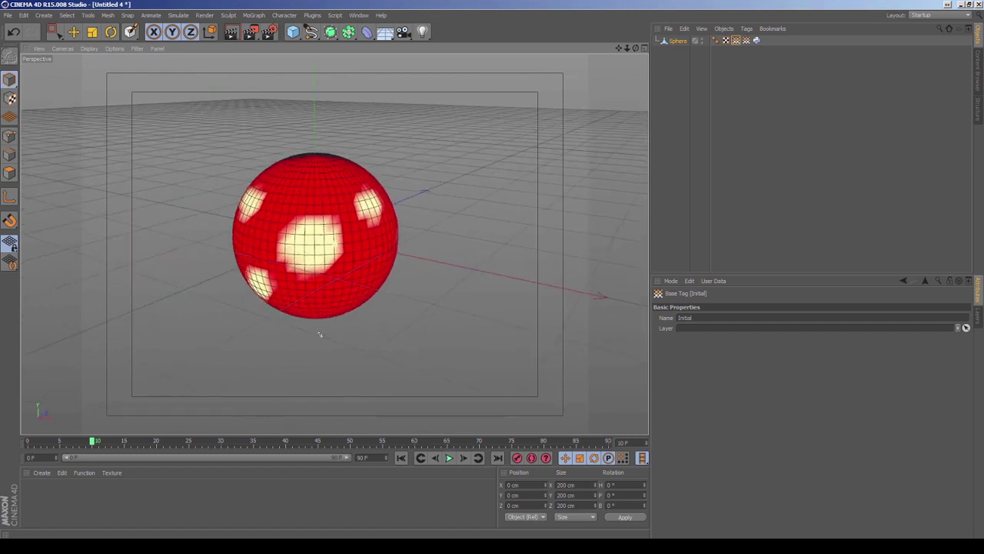
Step: Reorder the vertex map tags and link the Grow map into the Python tag's Result field
{"action": "left_click", "coordinate": [747, 40]}
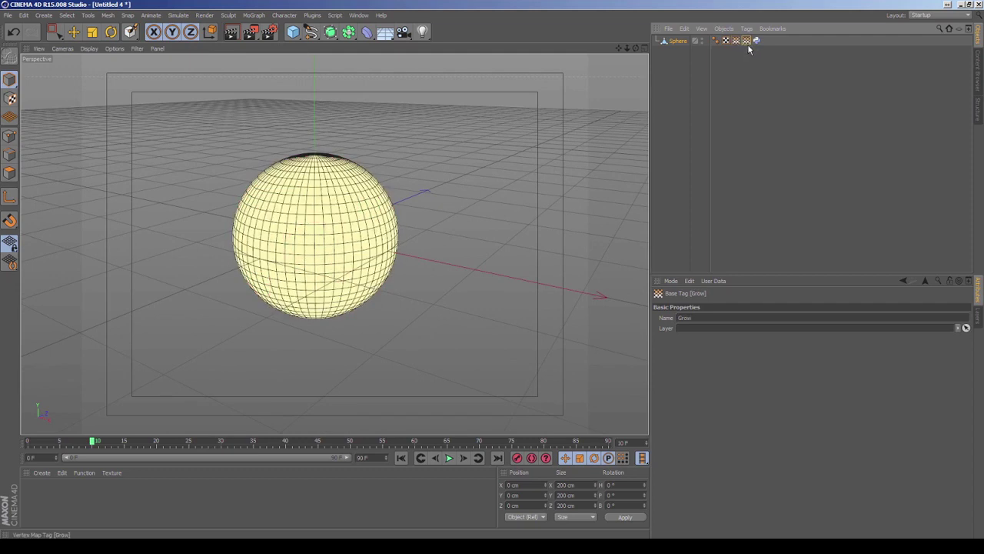
{"action": "left_click", "coordinate": [730, 42]}
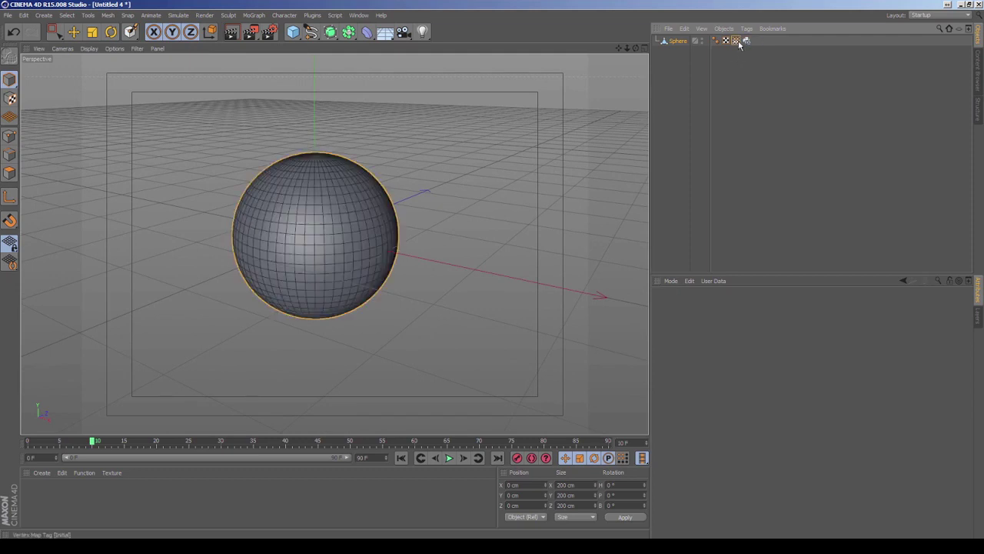
{"action": "left_click", "coordinate": [736, 42]}
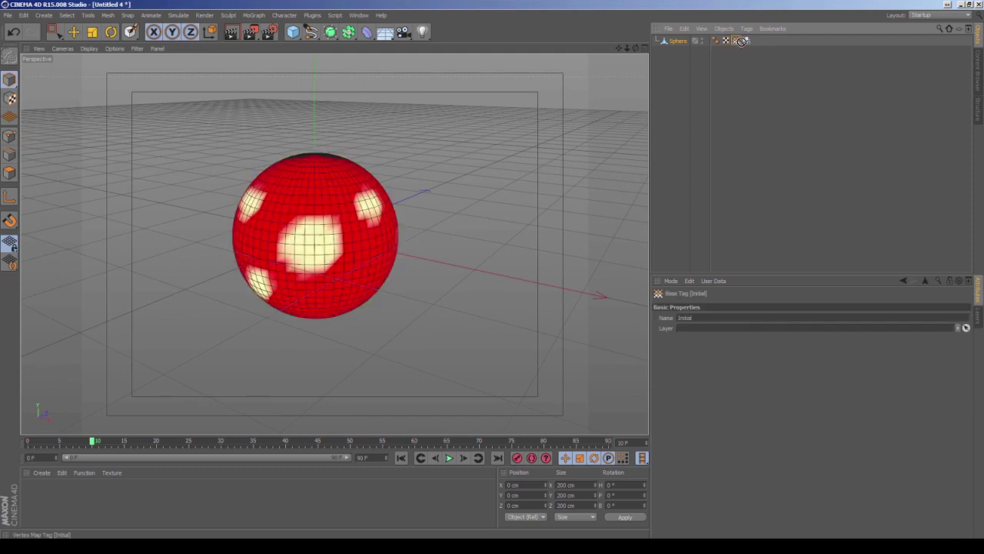
{"action": "left_click_drag", "start_coordinate": [741, 41], "coordinate": [745, 46]}
{"action": "double_click", "coordinate": [684, 318]}
{"action": "type", "text": "Grow"}
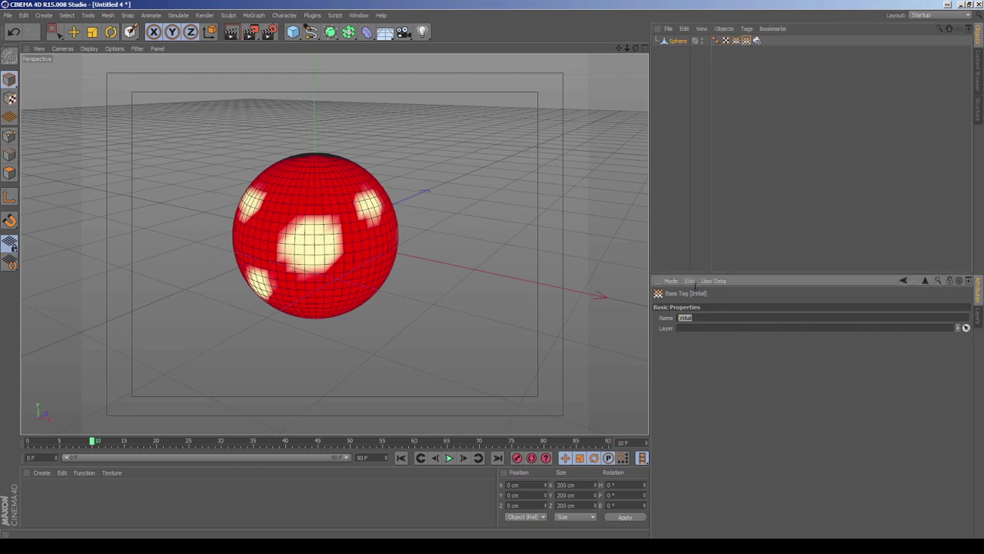
{"action": "left_click", "coordinate": [758, 42]}
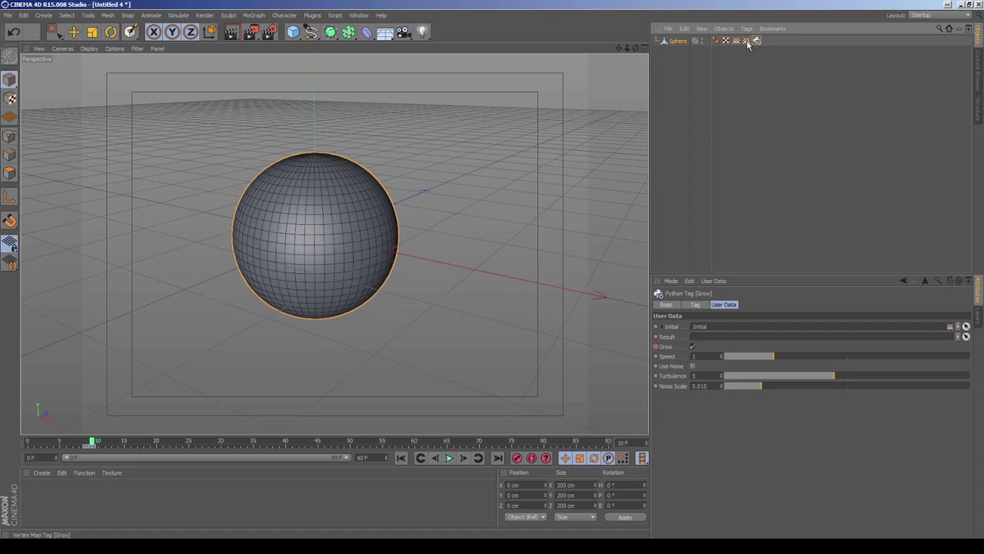
{"action": "left_click_drag", "start_coordinate": [746, 41], "coordinate": [700, 329]}
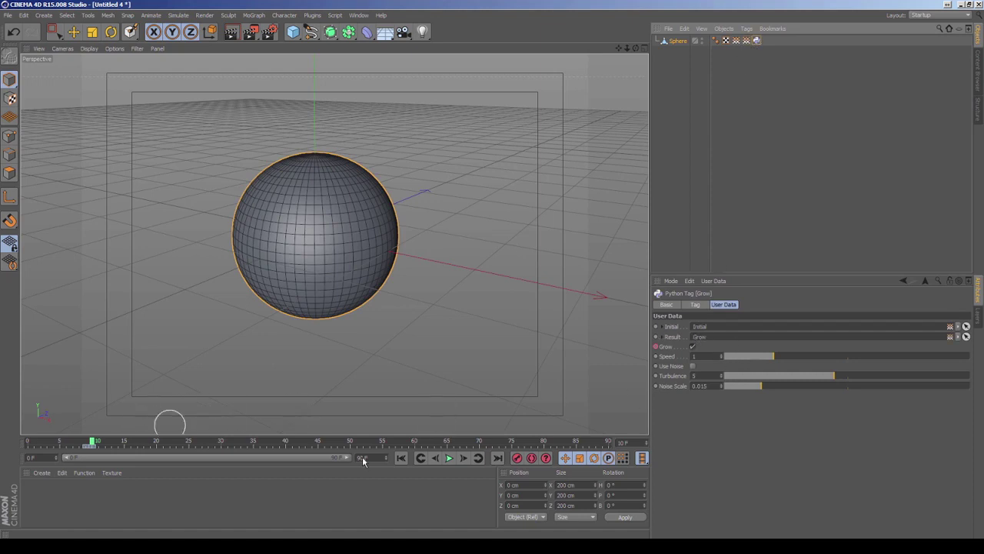
Step: Replay the growth from frame 0 with the Grow weights shown, then rewind
{"action": "left_click", "coordinate": [442, 464]}
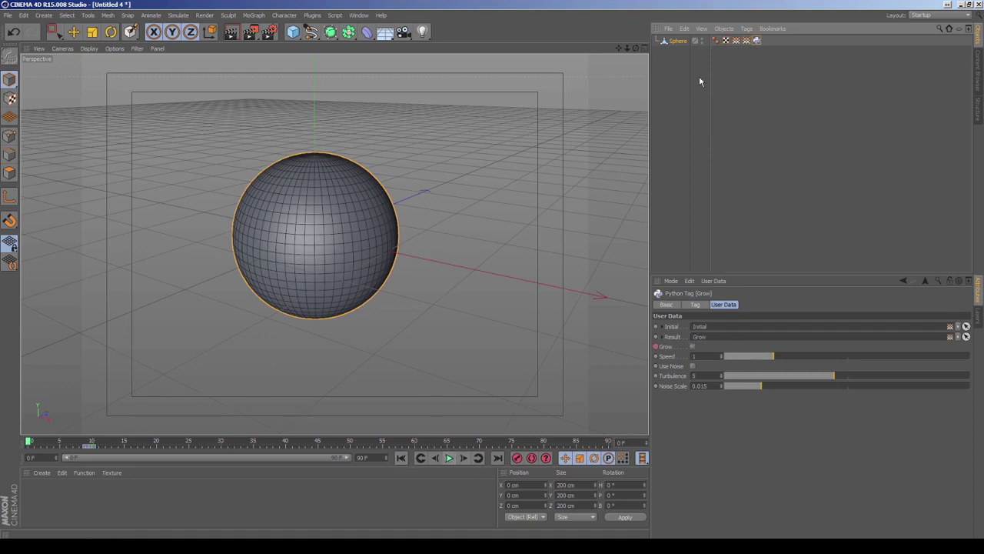
{"action": "left_click", "coordinate": [746, 41]}
{"action": "left_click", "coordinate": [449, 457]}
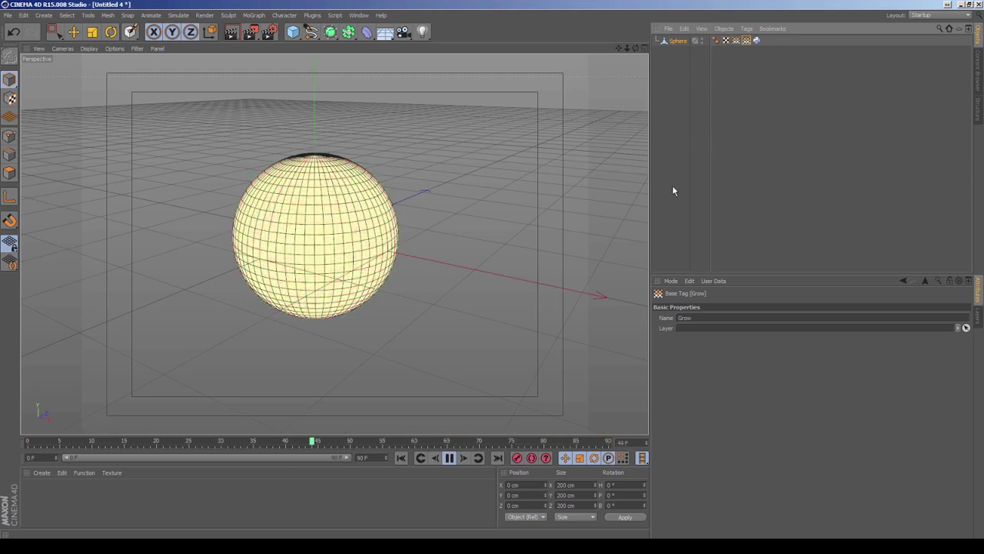
{"action": "left_click", "coordinate": [449, 457]}
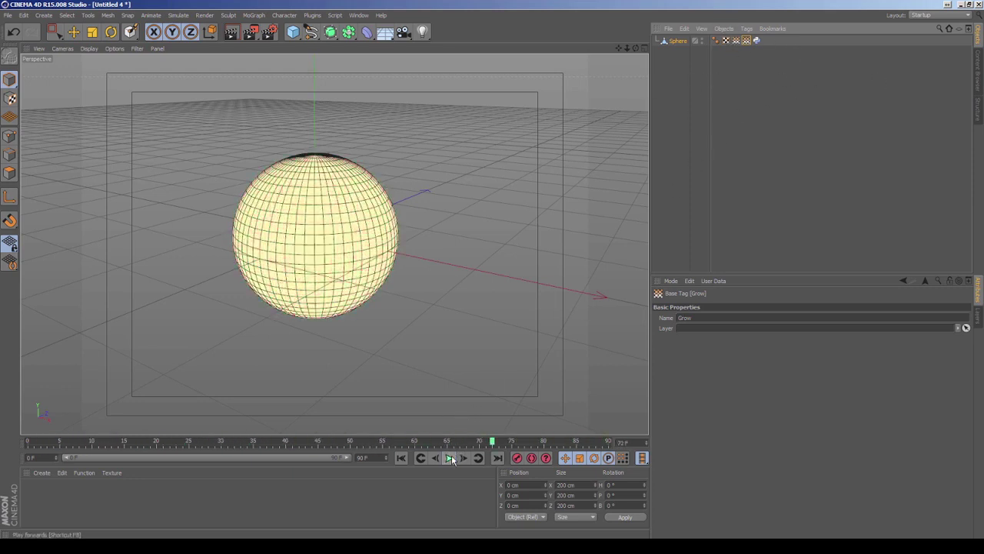
{"action": "left_click", "coordinate": [401, 458]}
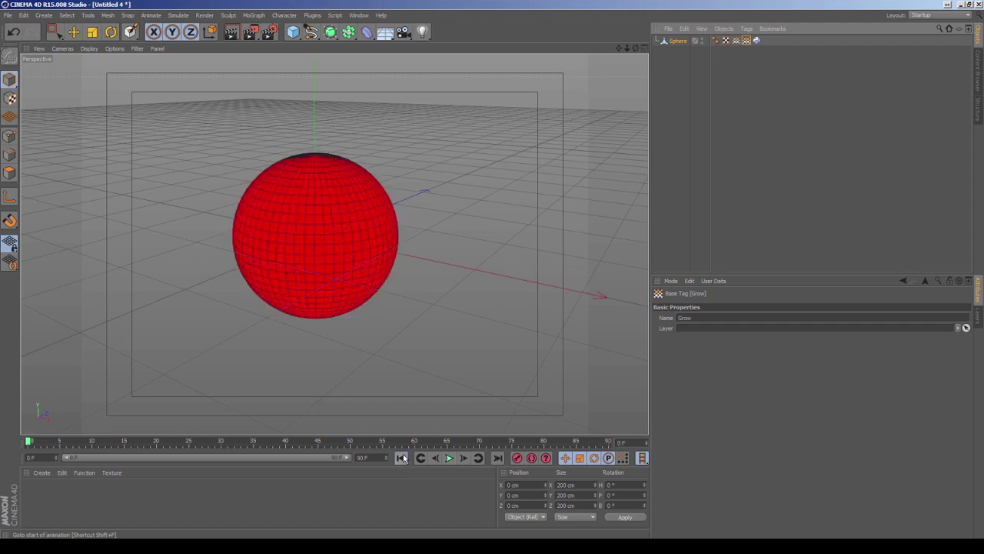
Step: Enable Use Noise with Noise Scale 0.25 and Turbulence 10 on the Grow Python tag
{"action": "left_click", "coordinate": [757, 41]}
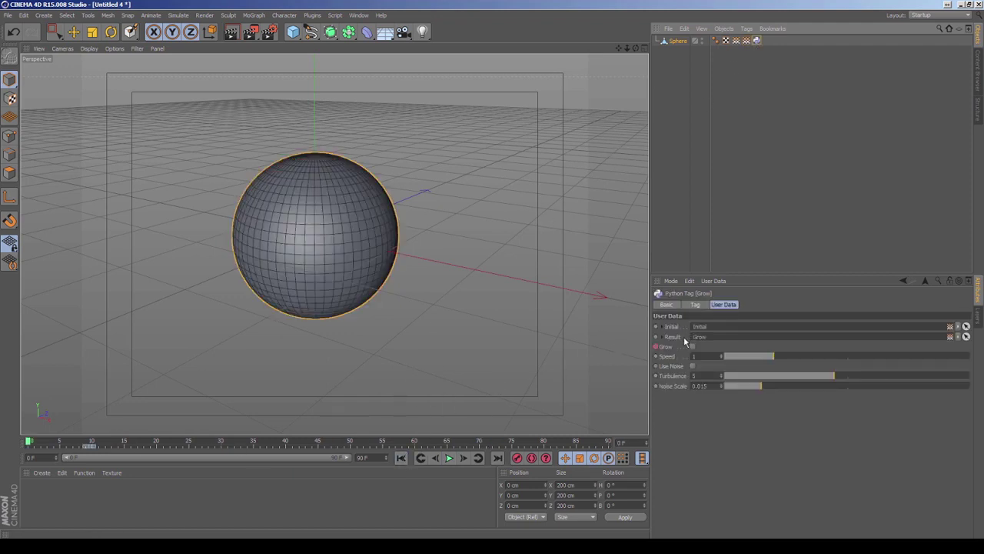
{"action": "left_click", "coordinate": [692, 366]}
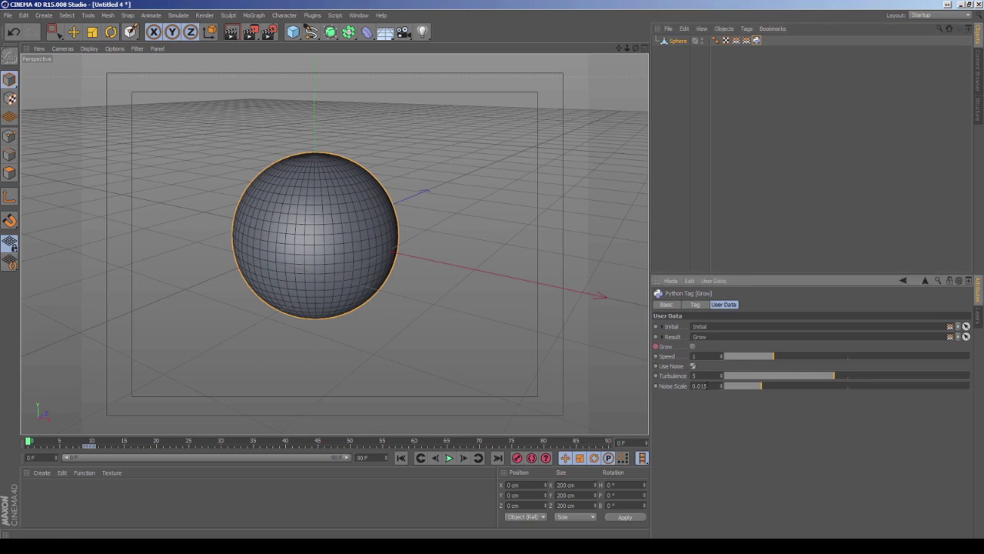
{"action": "type", "text": "0.25"}
{"action": "key", "text": "Return"}
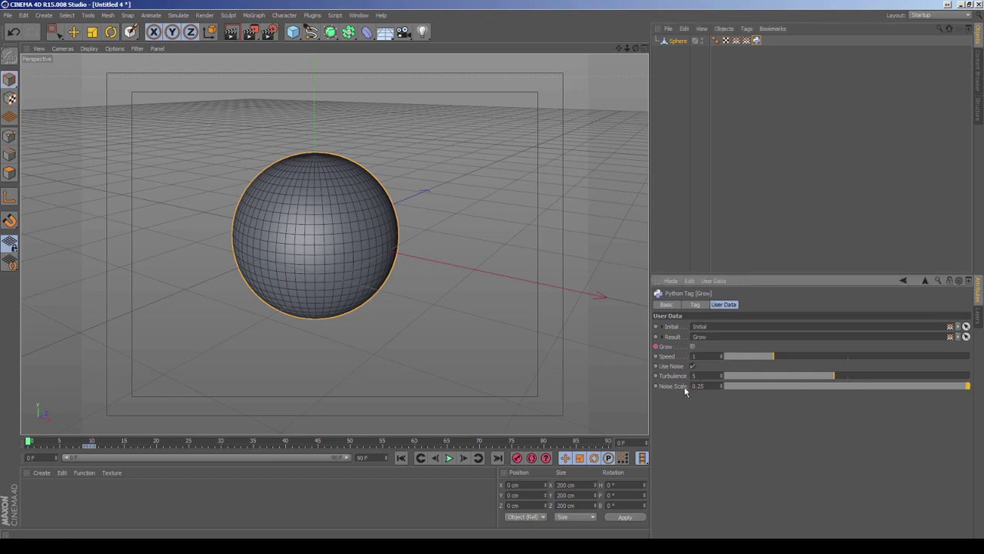
{"action": "double_click", "coordinate": [695, 375]}
{"action": "type", "text": "10"}
{"action": "type", "text": "0.5"}
{"action": "key", "text": "Return"}
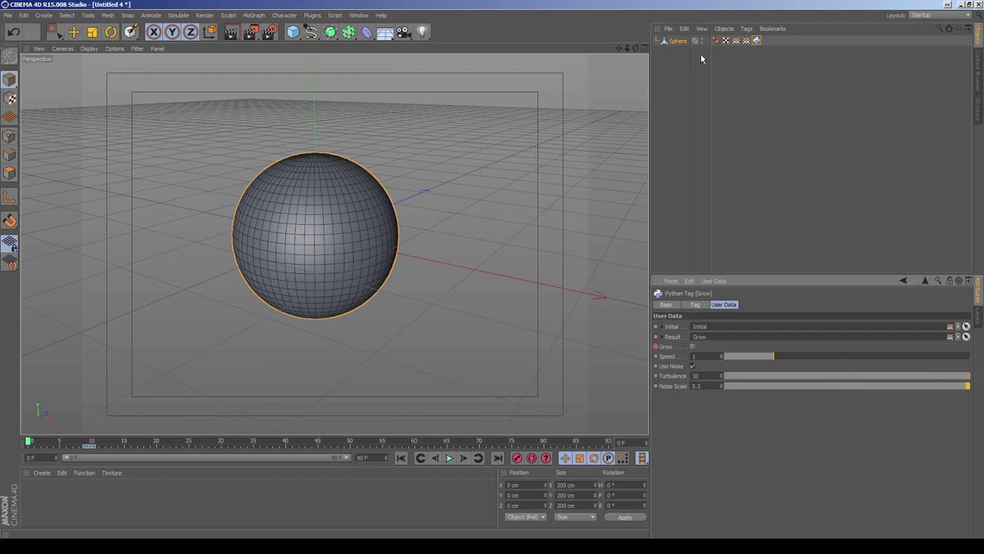
Step: Show the Grow weights, play the noisy growth, then rewind to frame 0
{"action": "left_click", "coordinate": [745, 40]}
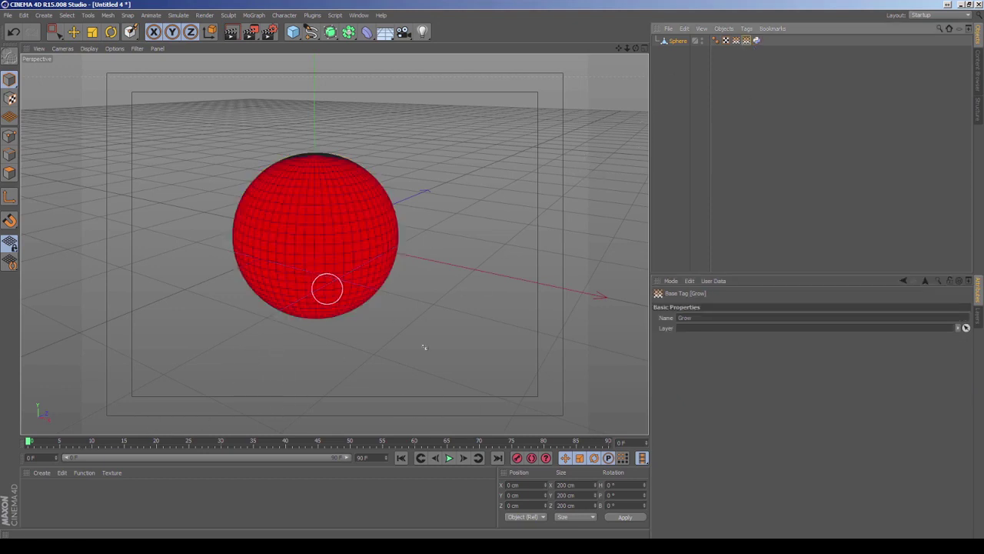
{"action": "left_click", "coordinate": [450, 459]}
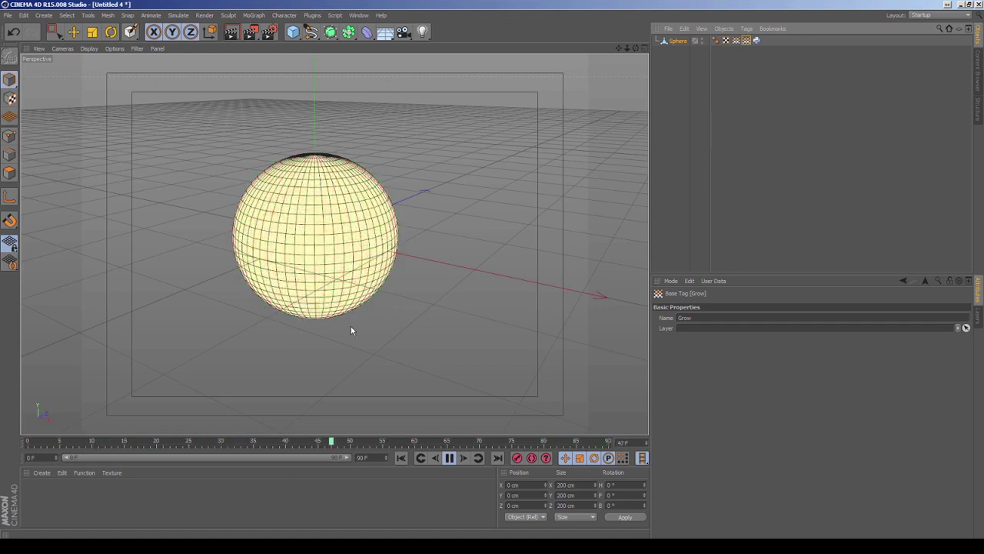
{"action": "left_click", "coordinate": [449, 457]}
{"action": "left_click", "coordinate": [401, 458]}
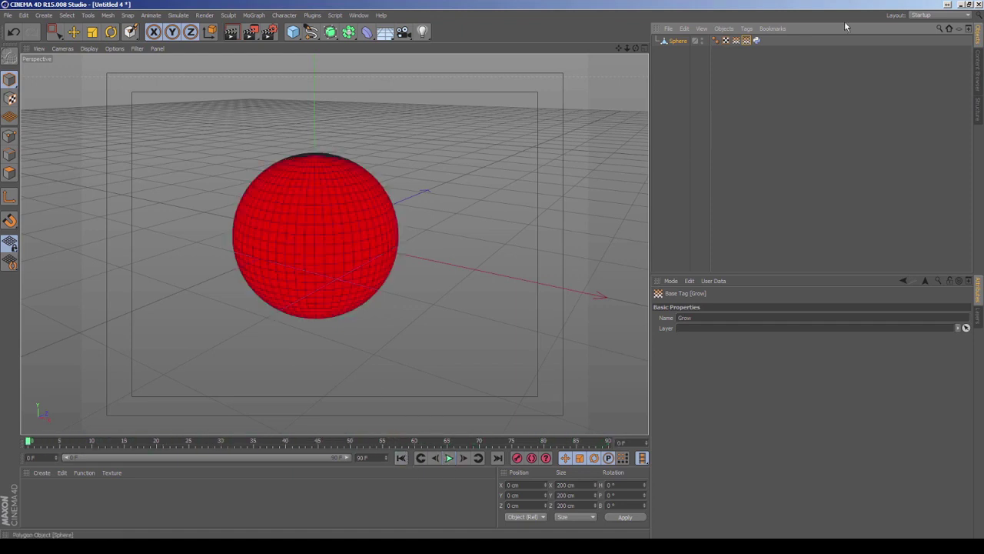
Step: Duplicate the Grow vertex map tag and name the copy Invert
{"action": "left_click", "coordinate": [745, 42]}
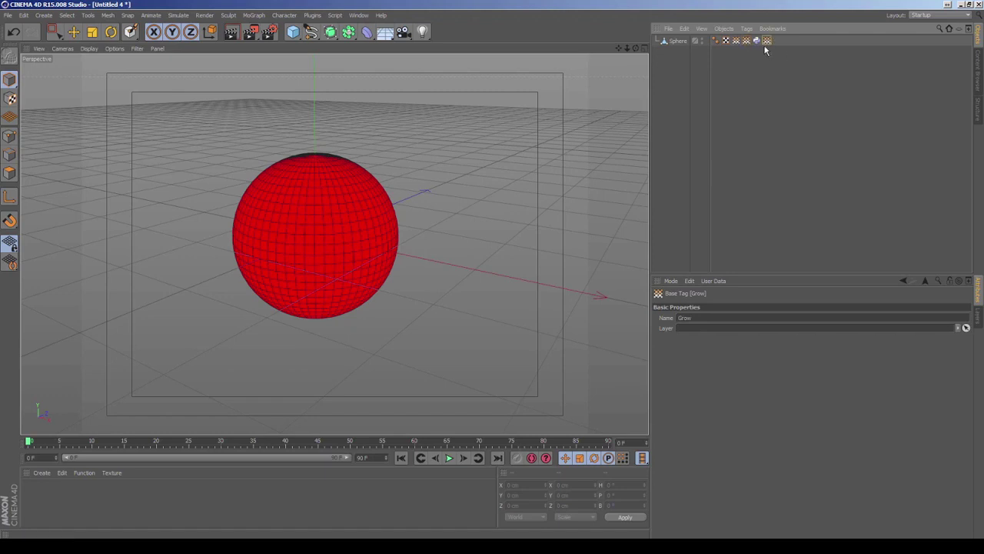
{"action": "left_click_drag", "start_coordinate": [747, 40], "coordinate": [766, 40], "text": "ctrl"}
{"action": "double_click", "coordinate": [684, 318]}
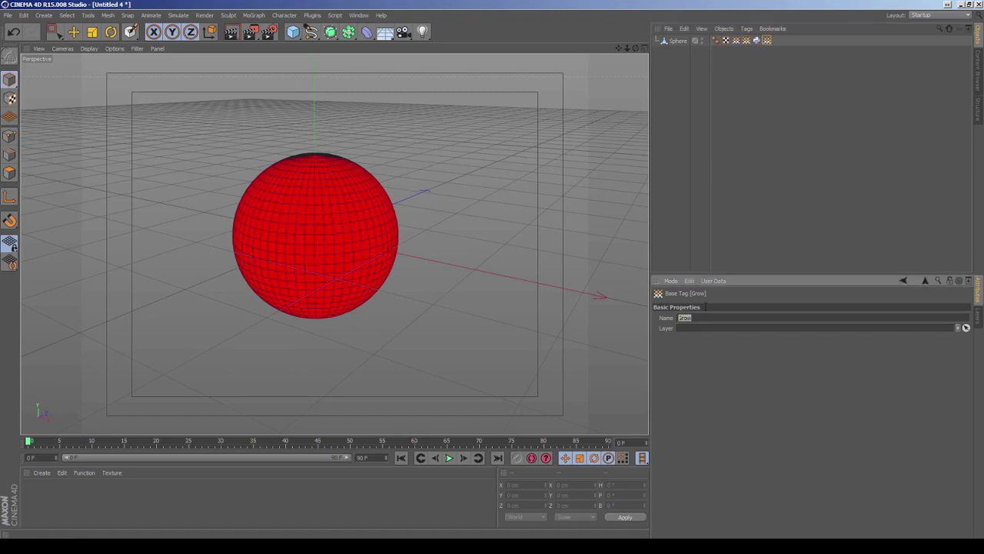
{"action": "type", "text": "Invert"}
{"action": "key", "text": "Return"}
Step: Load the saved Invert Python tag preset from the tag presets
{"action": "left_click", "coordinate": [668, 28]}
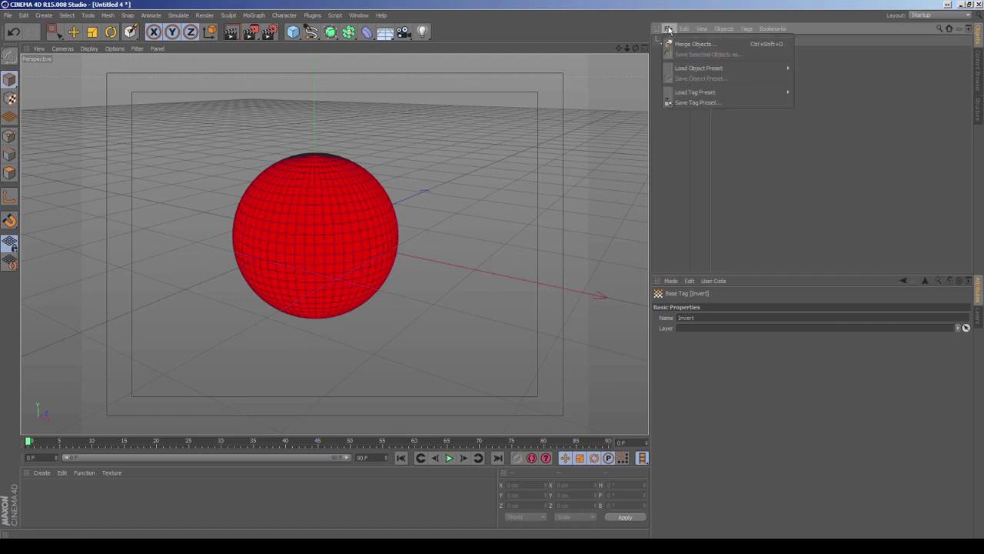
{"action": "left_click", "coordinate": [799, 100]}
{"action": "left_click", "coordinate": [669, 31]}
{"action": "mouse_move", "coordinate": [695, 93]}
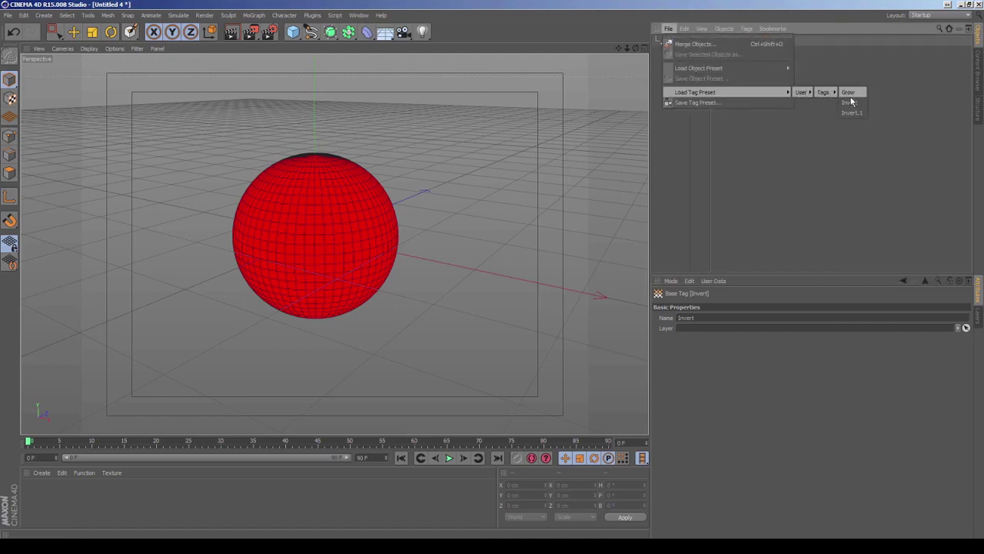
{"action": "left_click", "coordinate": [850, 102]}
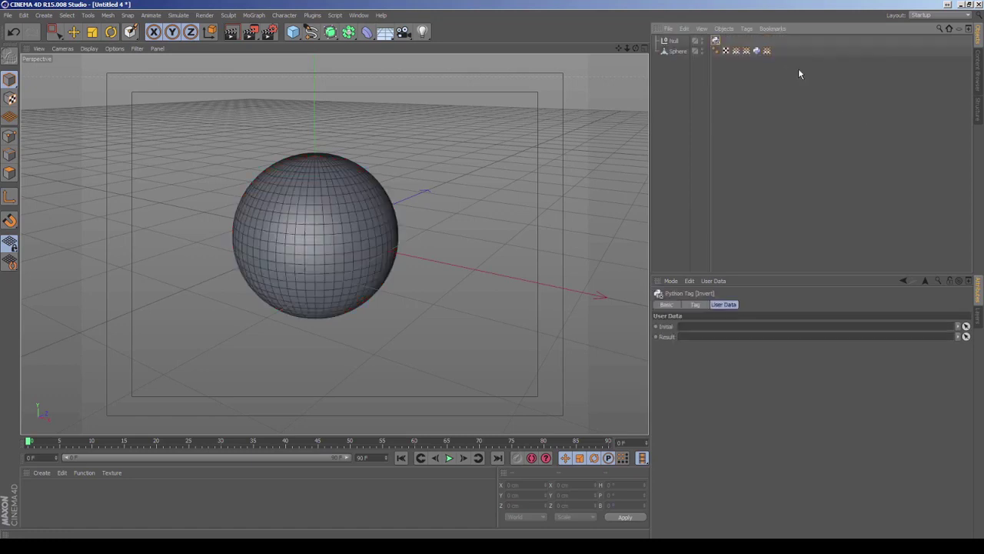
Step: Delete the Null with its old Python tag, then load the Invert preset onto the sphere
{"action": "left_click", "coordinate": [674, 40]}
{"action": "key", "text": "Delete"}
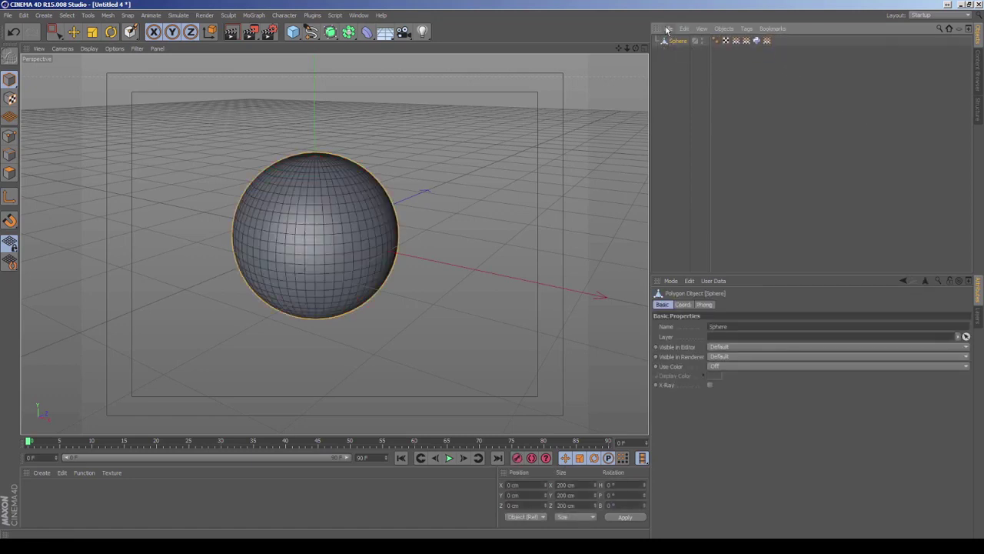
{"action": "left_click", "coordinate": [669, 29]}
{"action": "key", "text": "Escape"}
{"action": "left_click", "coordinate": [669, 29]}
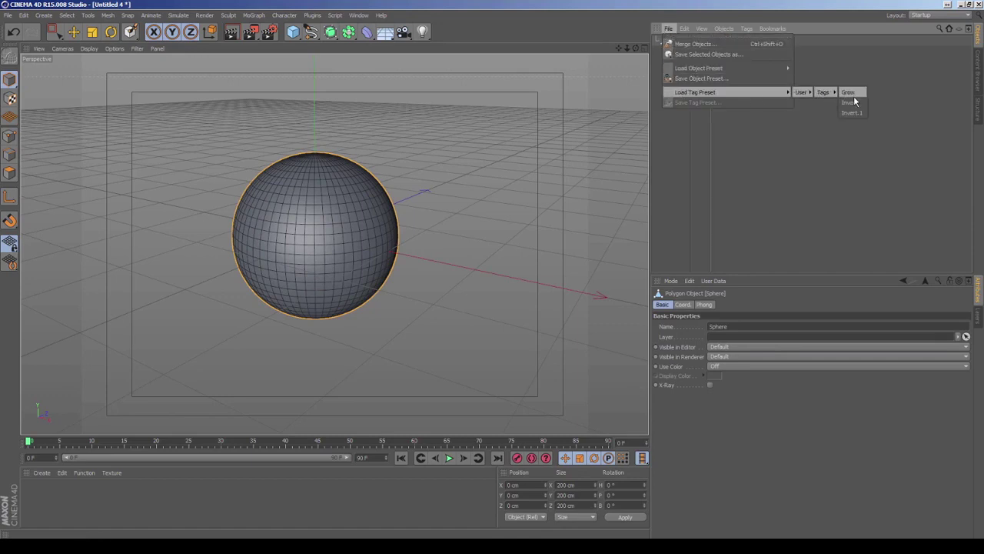
{"action": "left_click", "coordinate": [852, 111]}
{"action": "left_click", "coordinate": [715, 41]}
{"action": "left_click", "coordinate": [776, 41]}
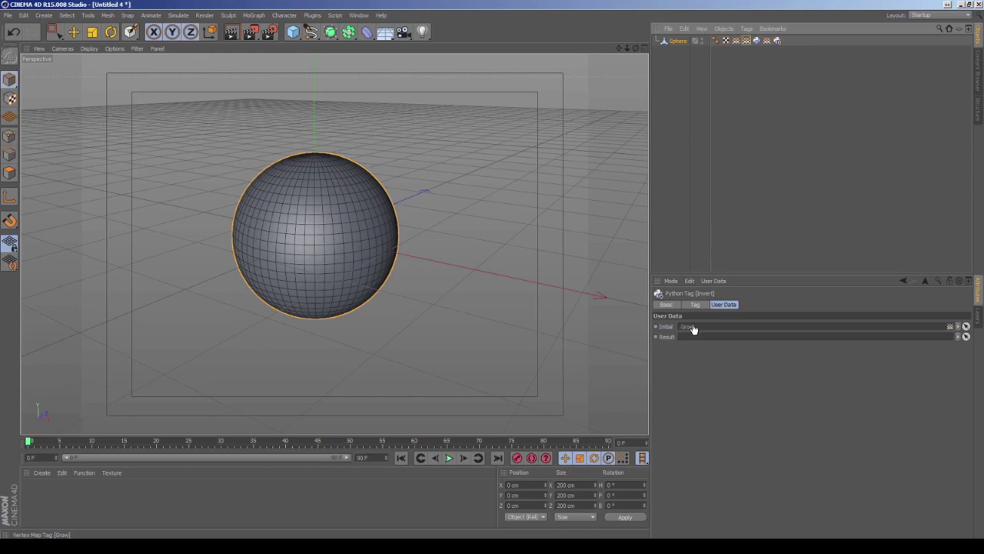
Step: Link the Invert vertex map into the Invert Python tag's Result field
{"action": "left_click", "coordinate": [767, 41]}
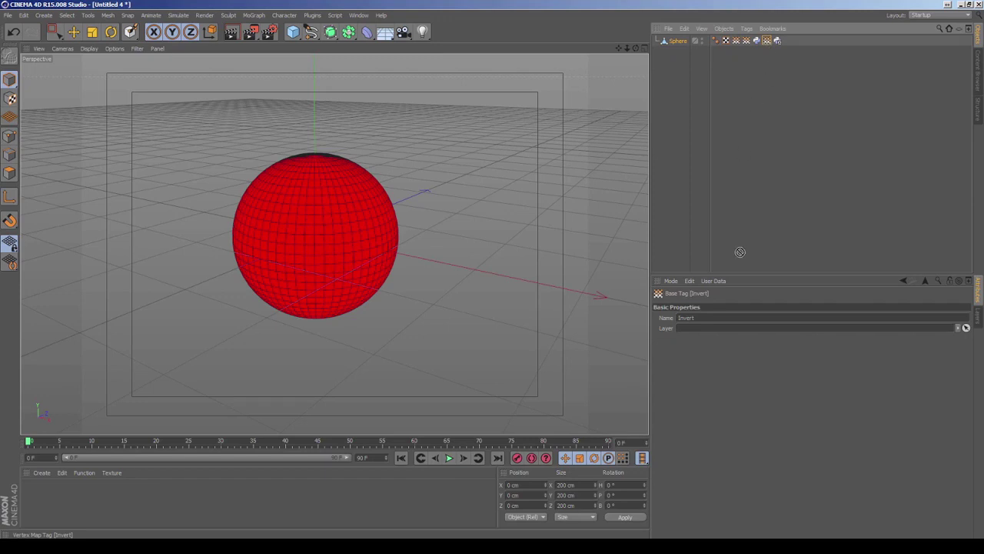
{"action": "left_click", "coordinate": [777, 41]}
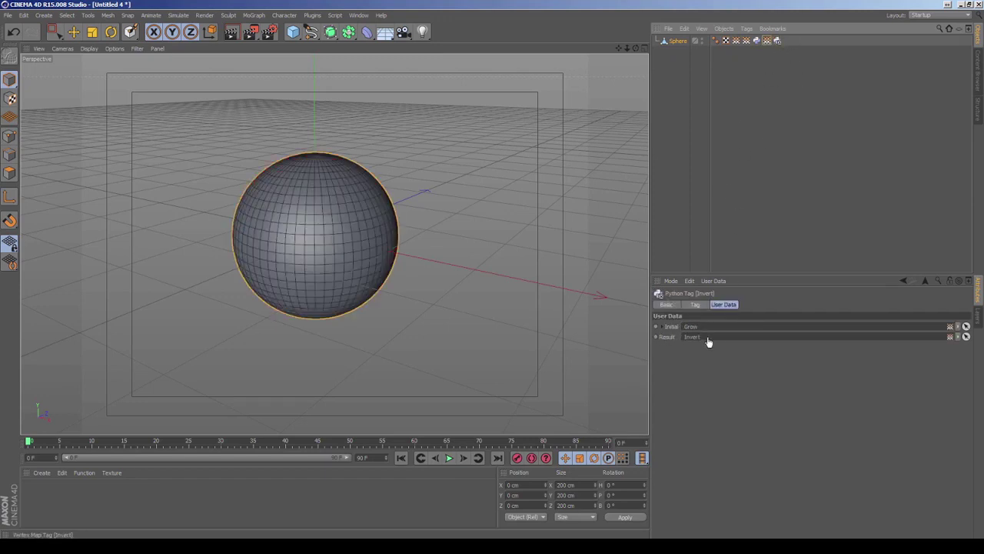
{"action": "left_click_drag", "start_coordinate": [762, 40], "coordinate": [707, 339]}
Step: Play the animation with the Invert vertex map displayed to watch its weights fade, then rewind
{"action": "left_click", "coordinate": [450, 457]}
{"action": "left_click", "coordinate": [449, 459]}
{"action": "left_click", "coordinate": [695, 305]}
{"action": "left_click", "coordinate": [767, 40]}
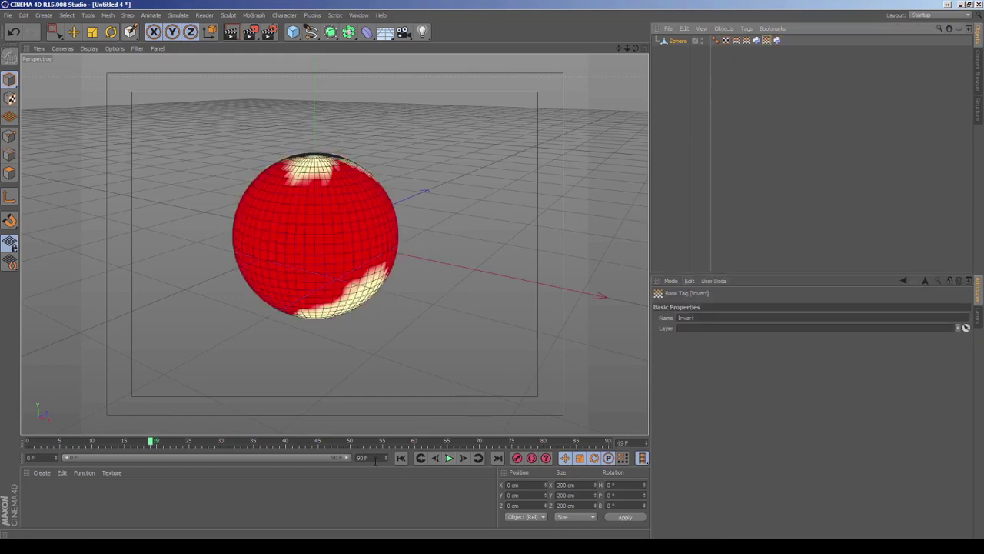
{"action": "left_click", "coordinate": [449, 459]}
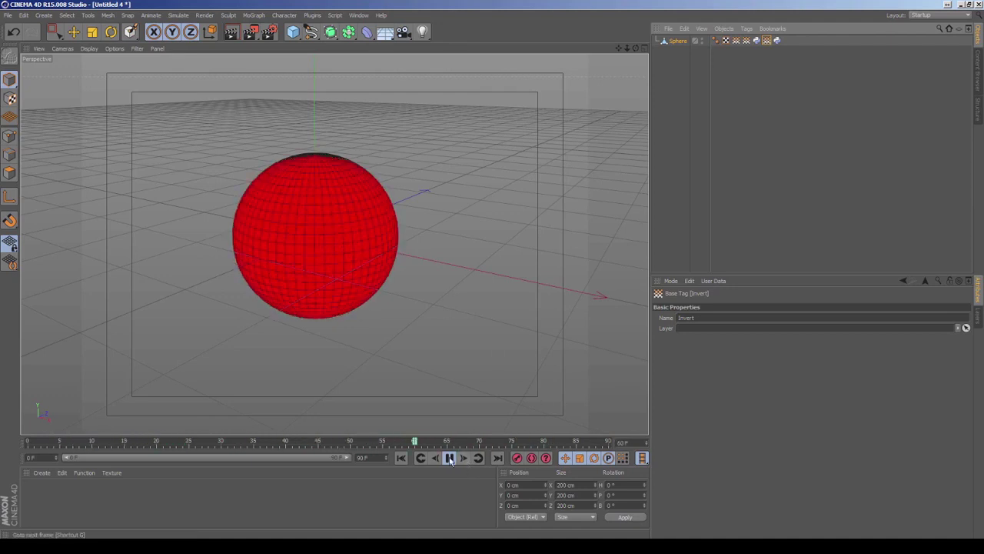
{"action": "left_click", "coordinate": [400, 457]}
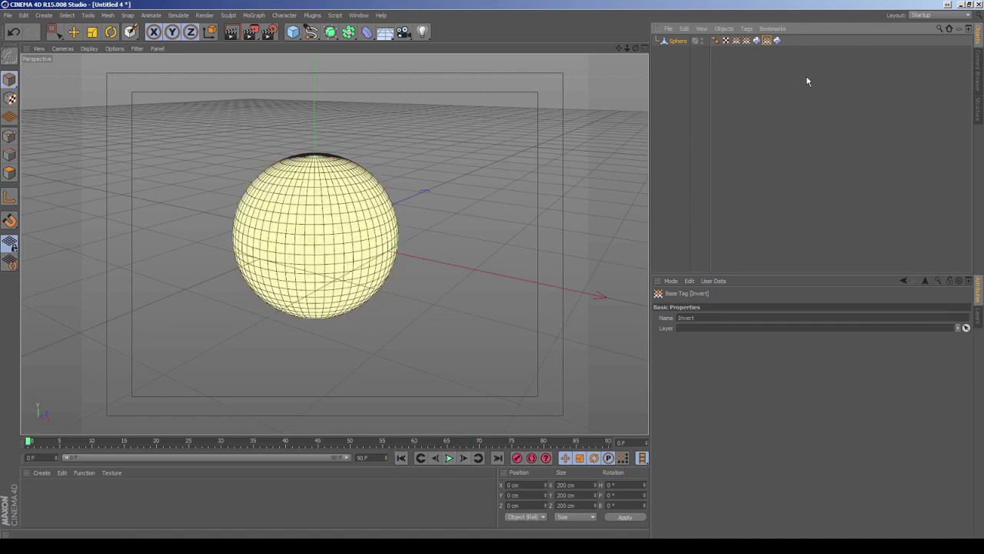
Step: Add a Cloth simulation tag to the sphere
{"action": "left_click", "coordinate": [777, 41]}
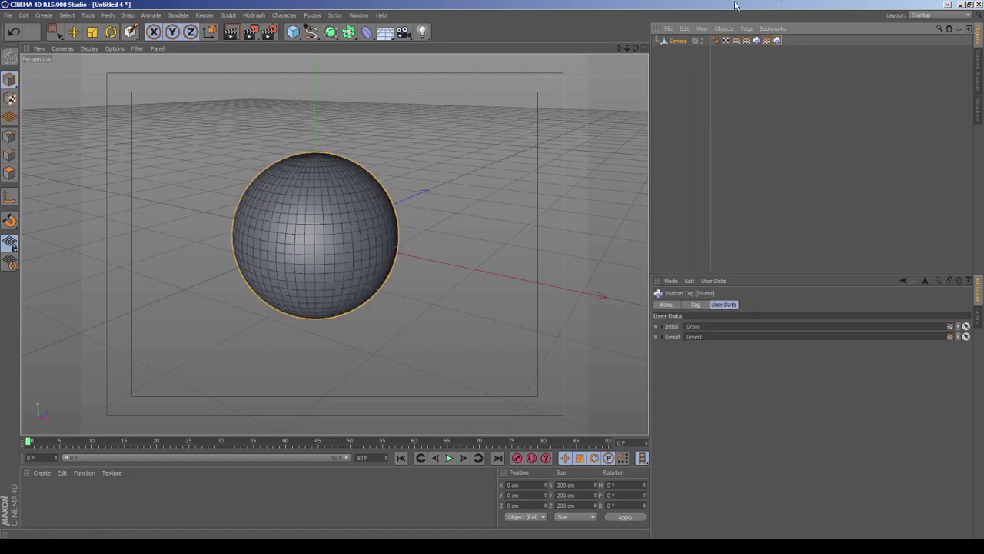
{"action": "left_click", "coordinate": [679, 40]}
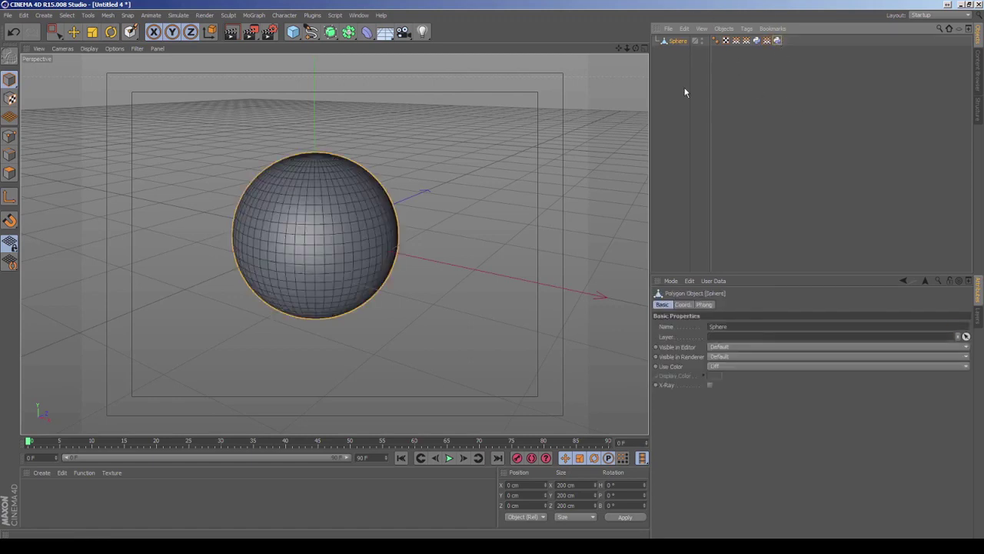
{"action": "left_click", "coordinate": [747, 29]}
{"action": "mouse_move", "coordinate": [771, 126]}
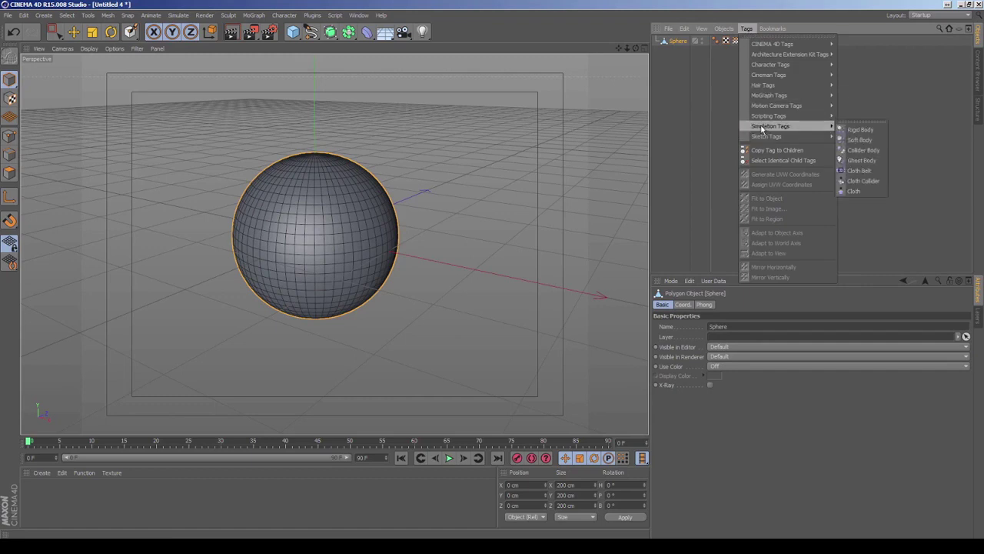
{"action": "left_click", "coordinate": [854, 192]}
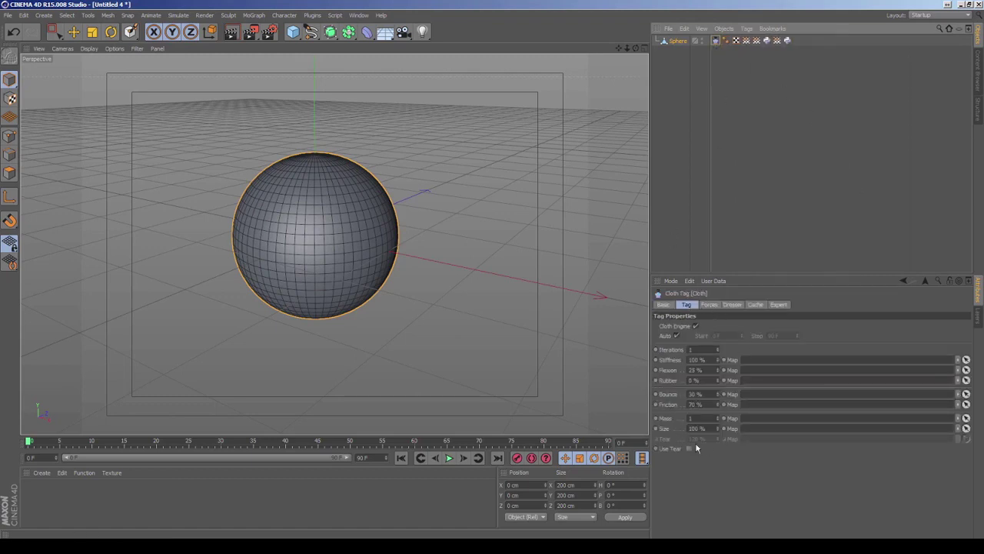
Step: Review the Cloth tag's Basic and Dresser tabs, then add a Cloth Belt tag
{"action": "left_click", "coordinate": [669, 306]}
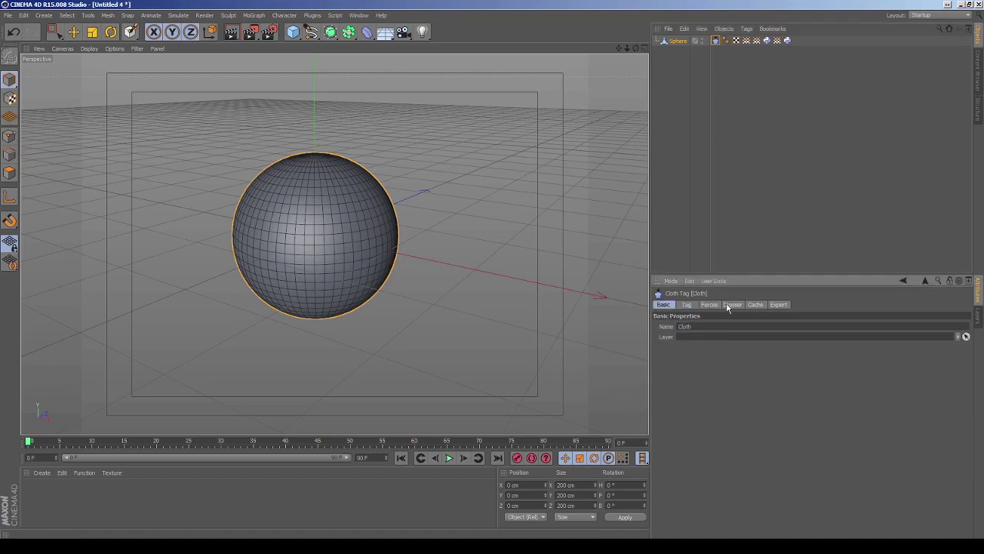
{"action": "left_click", "coordinate": [733, 305]}
{"action": "left_click", "coordinate": [687, 305]}
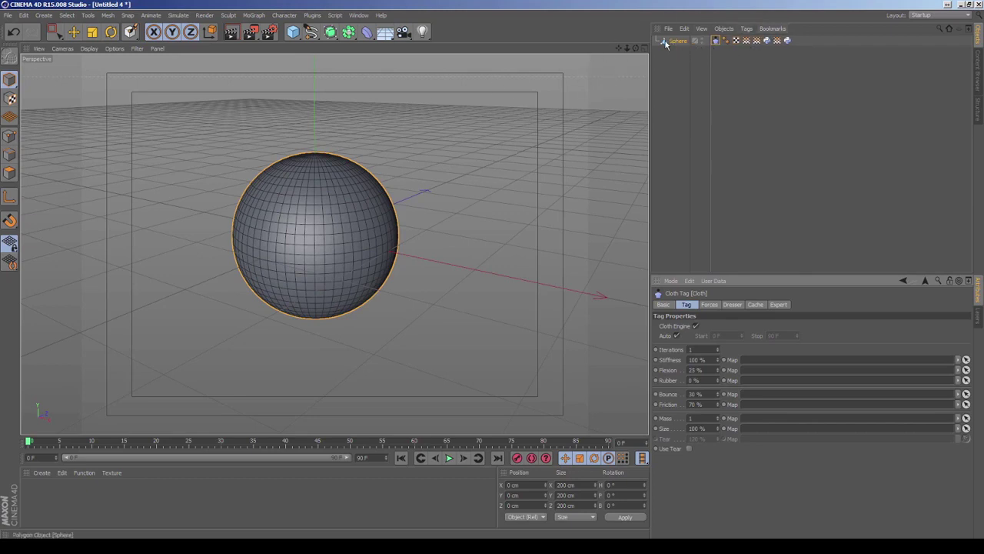
{"action": "left_click", "coordinate": [746, 29]}
{"action": "mouse_move", "coordinate": [770, 126]}
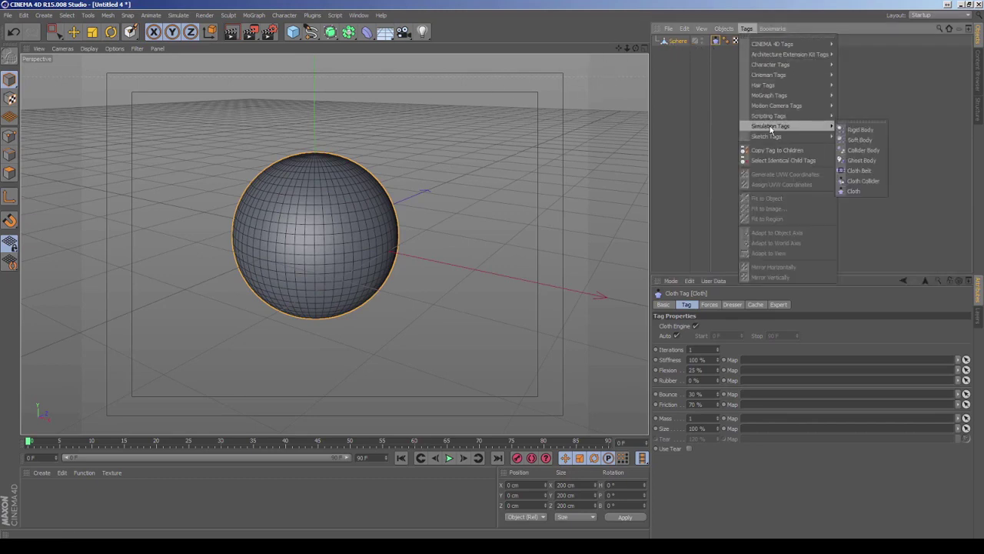
{"action": "left_click", "coordinate": [859, 170]}
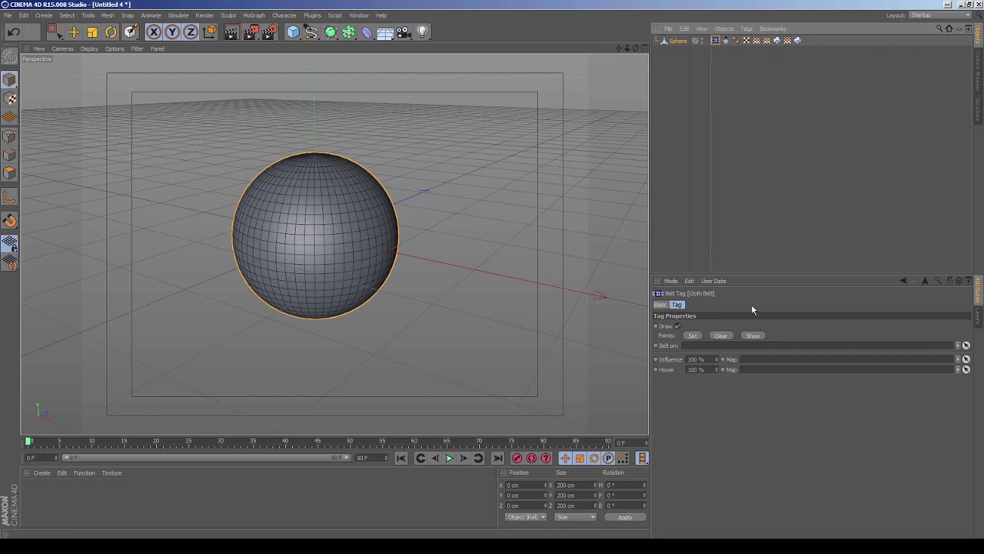
Step: Add a Polygon primitive and convert it to an editable object with Current State to Object
{"action": "left_click", "coordinate": [293, 32]}
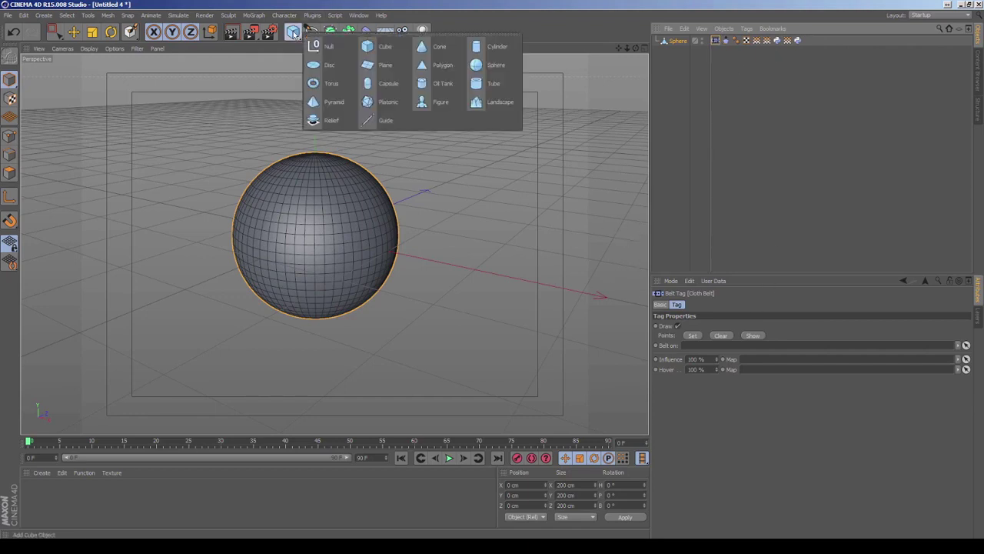
{"action": "left_click", "coordinate": [441, 67]}
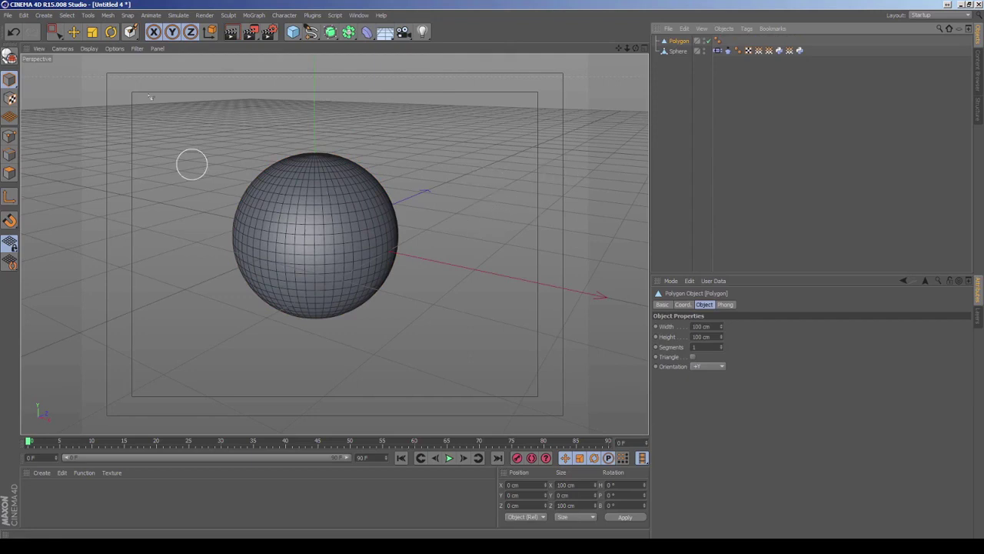
{"action": "key", "text": "9"}
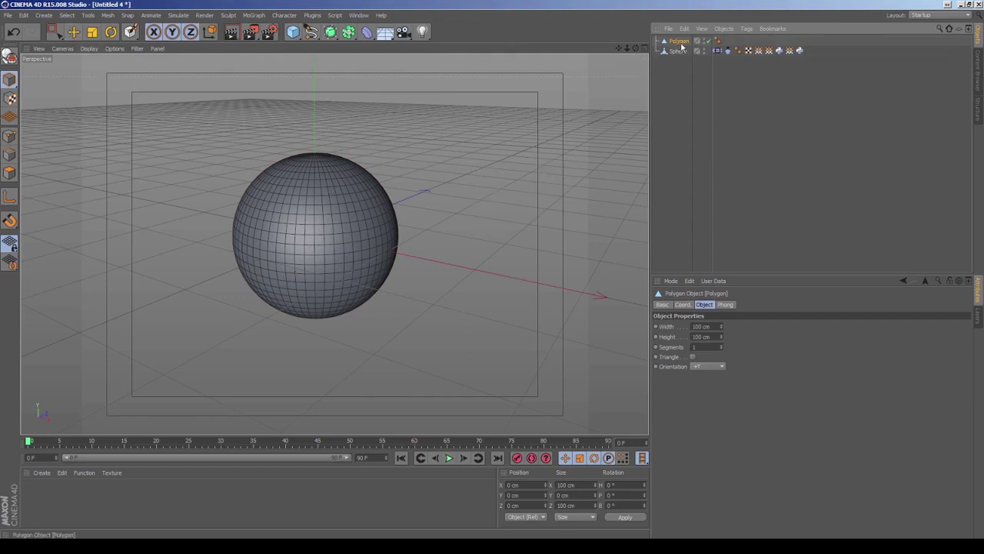
{"action": "right_click", "coordinate": [410, 242]}
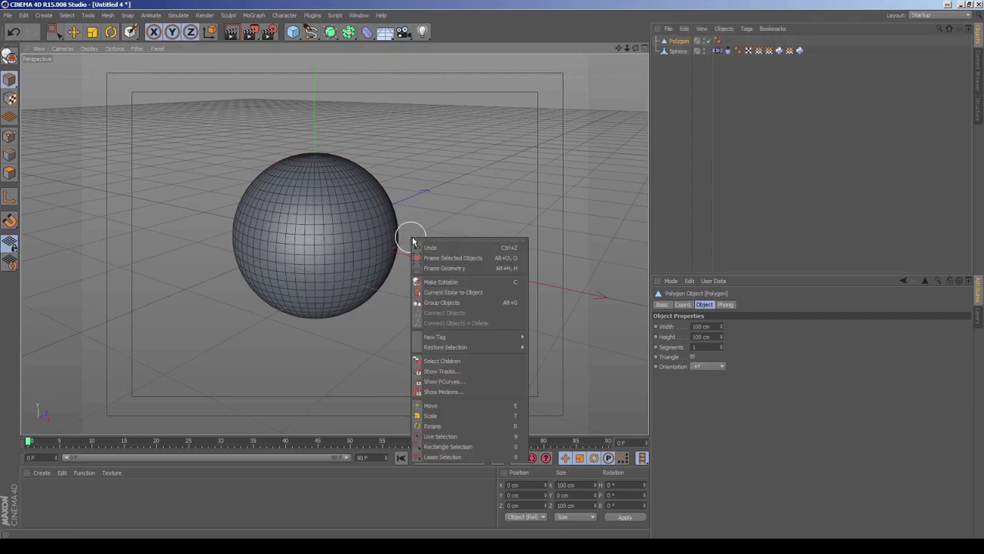
{"action": "left_click", "coordinate": [439, 286]}
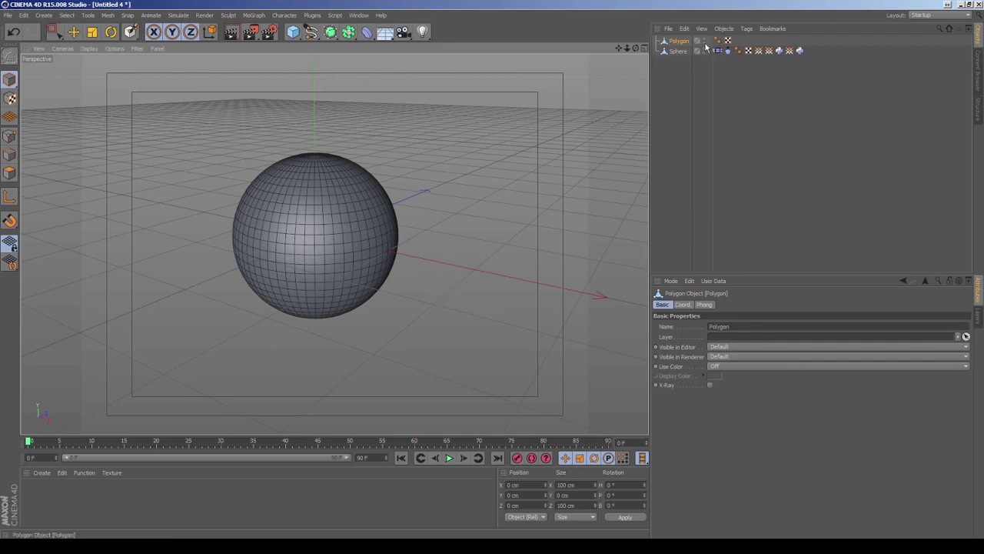
Step: Set the Polygon's Visible in Renderer and Editor to Off, then select the Cloth Belt tag
{"action": "left_click", "coordinate": [720, 356]}
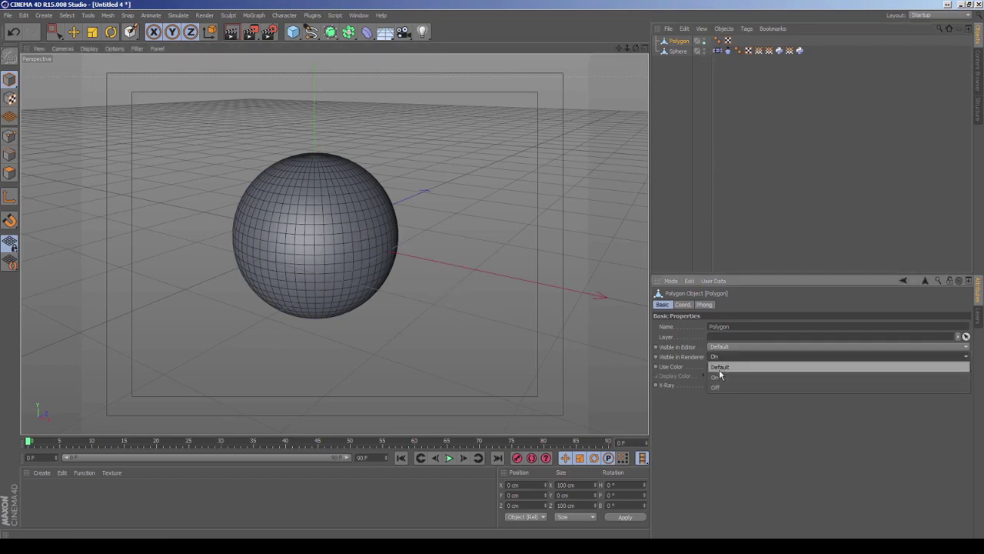
{"action": "left_click", "coordinate": [721, 383]}
{"action": "left_click", "coordinate": [721, 346]}
{"action": "left_click", "coordinate": [719, 375]}
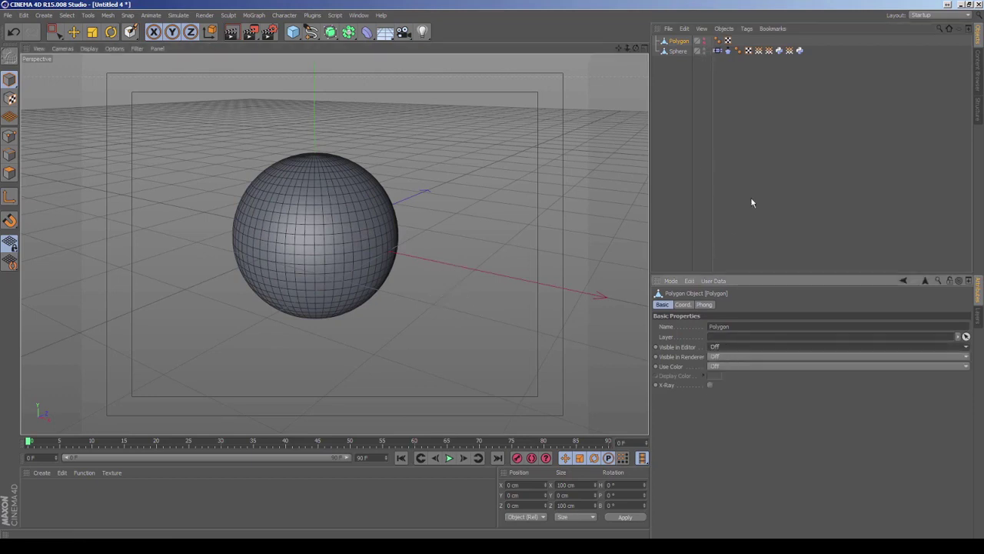
{"action": "left_click", "coordinate": [717, 51]}
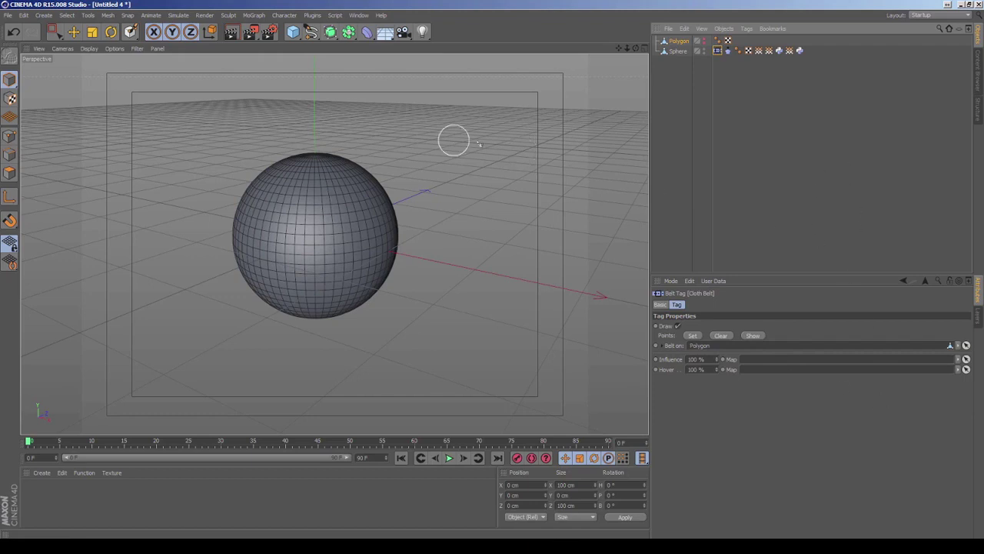
Step: Box-select the sphere's points in point mode with Only Select Visible Elements off
{"action": "left_click", "coordinate": [677, 51]}
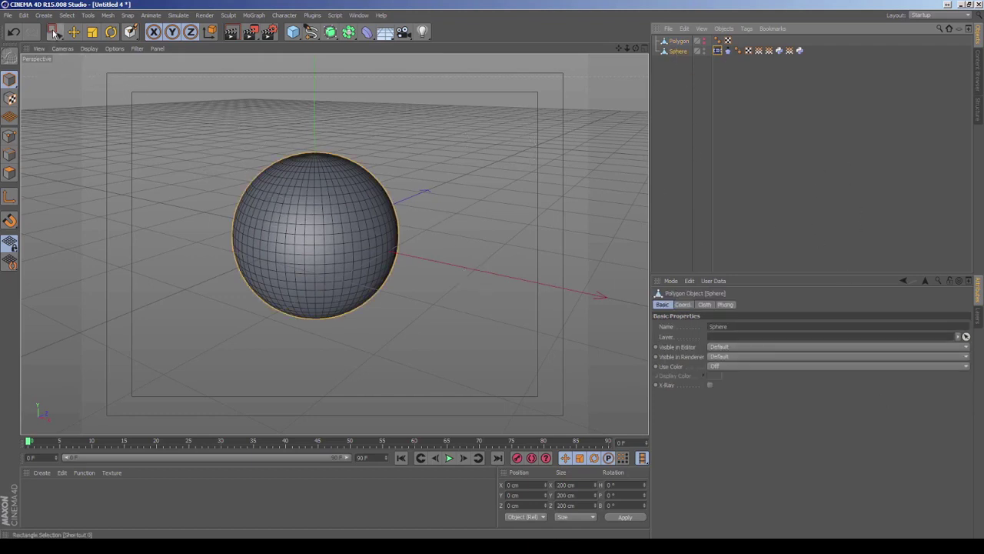
{"action": "left_click", "coordinate": [54, 31]}
{"action": "left_click", "coordinate": [9, 137]}
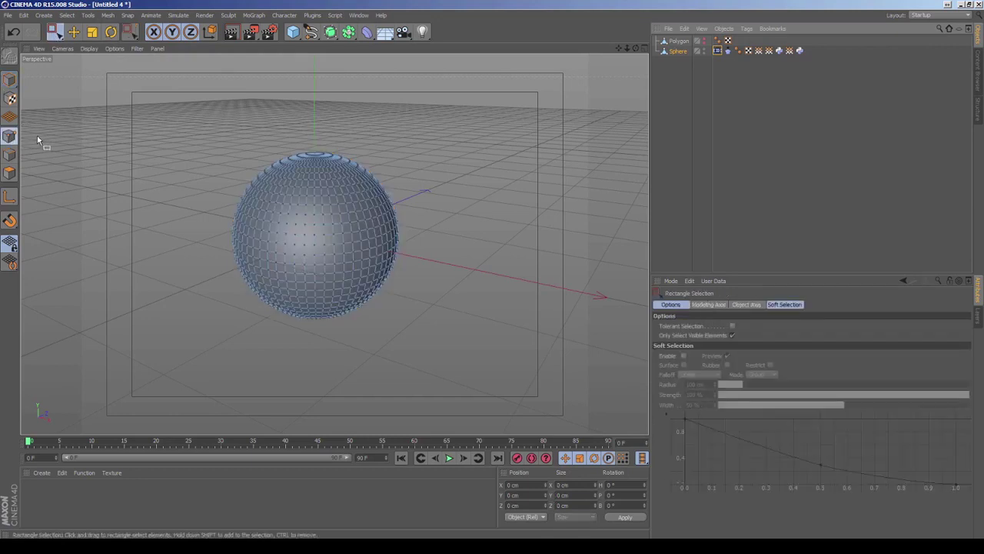
{"action": "left_click", "coordinate": [732, 335]}
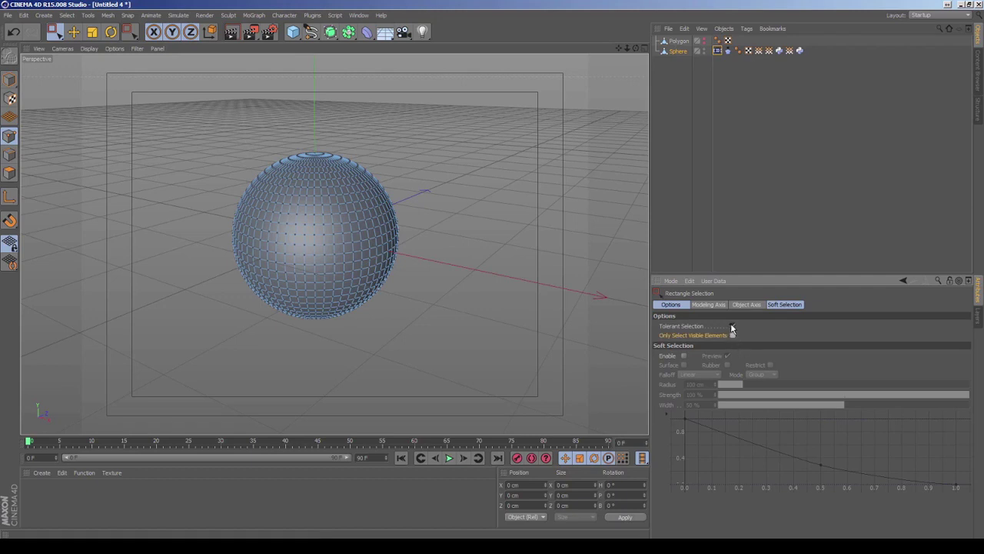
{"action": "middle_click", "coordinate": [210, 139]}
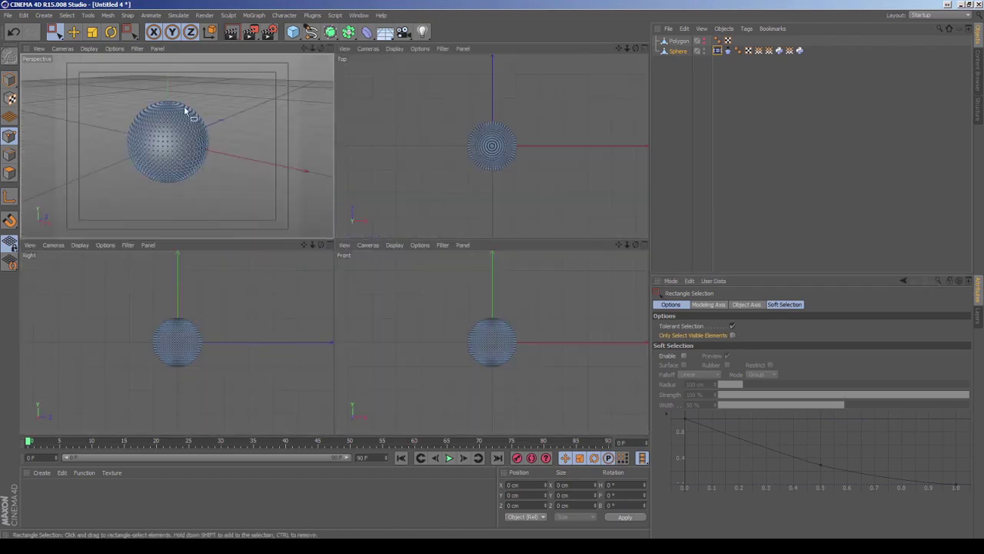
{"action": "middle_click", "coordinate": [192, 105]}
{"action": "left_click_drag", "start_coordinate": [190, 133], "coordinate": [407, 346]}
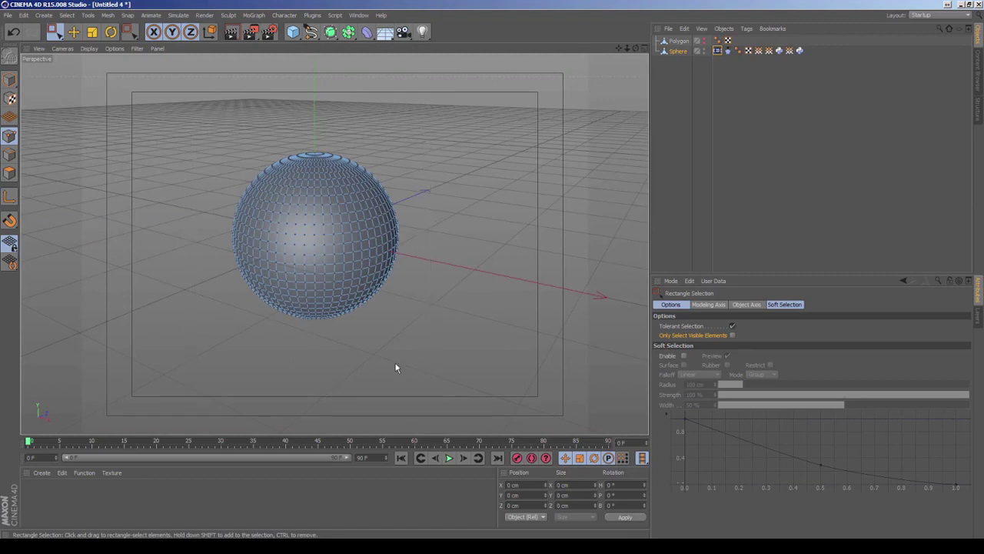
{"action": "left_click_drag", "start_coordinate": [173, 291], "coordinate": [182, 286], "text": "alt"}
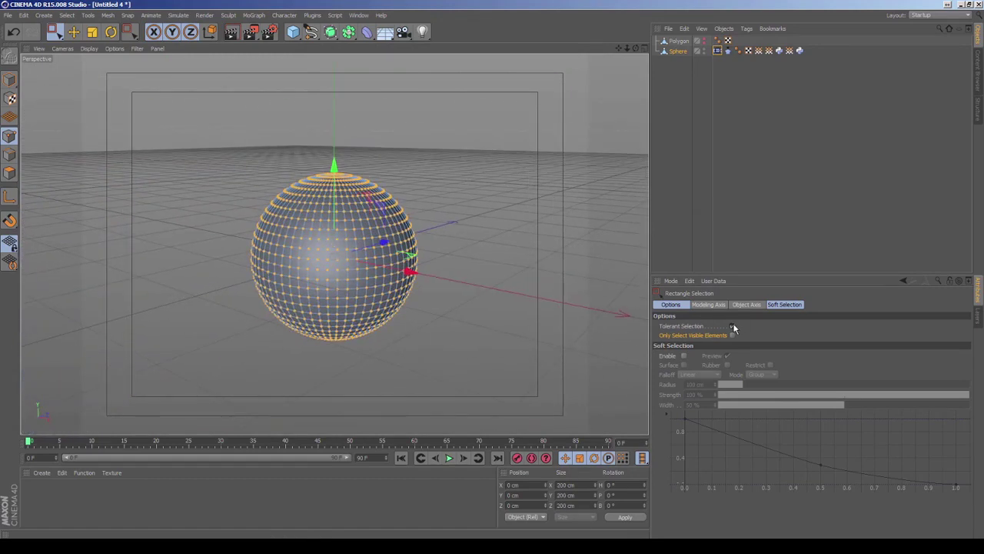
Step: Turn off Tolerant Selection and reselect all sphere points, orbiting to verify coverage
{"action": "left_click", "coordinate": [733, 326]}
{"action": "left_click", "coordinate": [220, 171]}
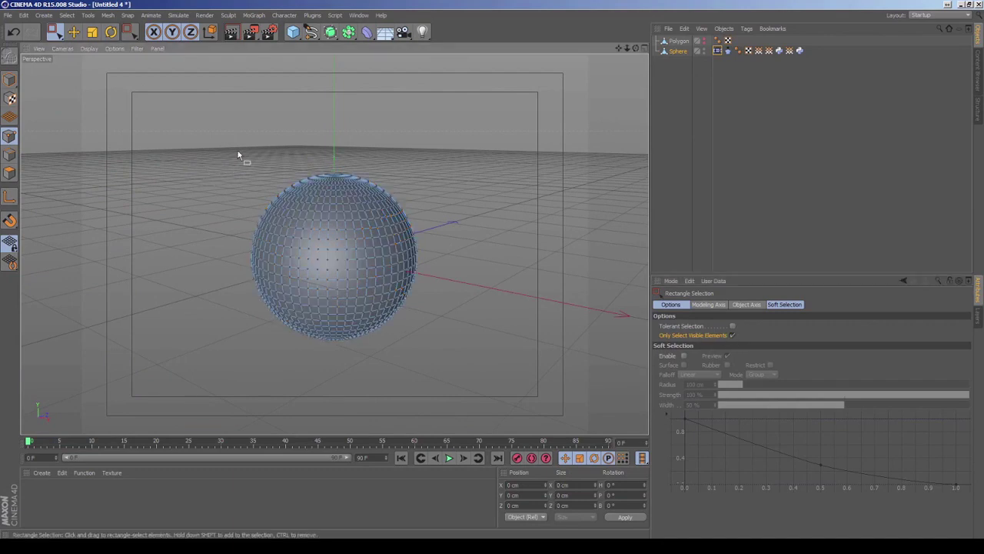
{"action": "key", "text": "ctrl+a"}
{"action": "mouse_move", "coordinate": [197, 278]}
{"action": "left_mouse_down", "text": "alt"}
{"action": "mouse_move", "coordinate": [496, 229]}
{"action": "mouse_move", "coordinate": [187, 248]}
{"action": "mouse_move", "coordinate": [236, 237]}
{"action": "mouse_move", "coordinate": [184, 274]}
{"action": "mouse_move", "coordinate": [251, 266]}
{"action": "mouse_move", "coordinate": [211, 264]}
{"action": "mouse_move", "coordinate": [182, 277]}
{"action": "mouse_move", "coordinate": [238, 243]}
{"action": "mouse_move", "coordinate": [230, 258]}
{"action": "left_mouse_up", "text": "alt"}
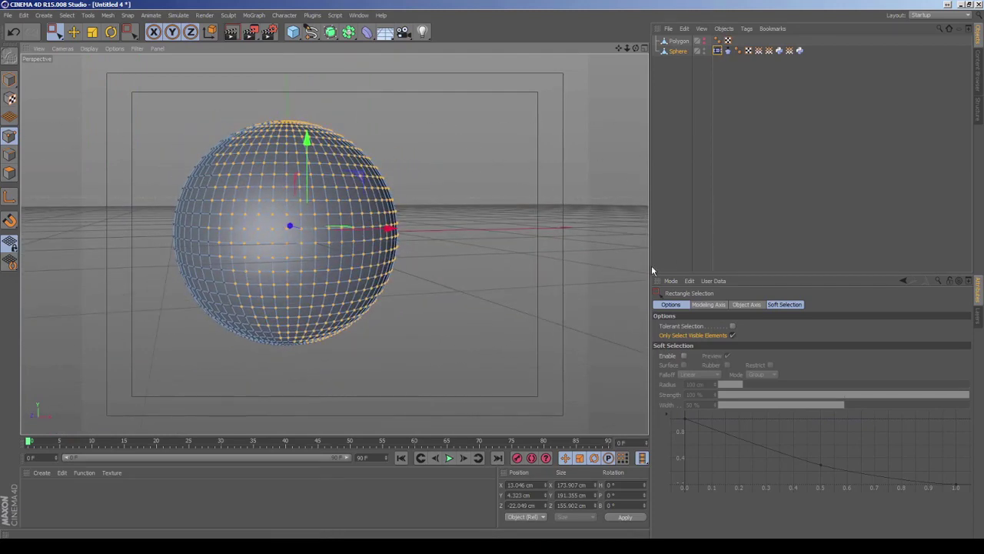
{"action": "mouse_move", "coordinate": [460, 281]}
{"action": "left_mouse_down", "text": "alt"}
{"action": "mouse_move", "coordinate": [406, 279]}
{"action": "mouse_move", "coordinate": [216, 165]}
{"action": "left_mouse_up", "text": "alt"}
{"action": "left_click_drag", "start_coordinate": [182, 106], "coordinate": [520, 378]}
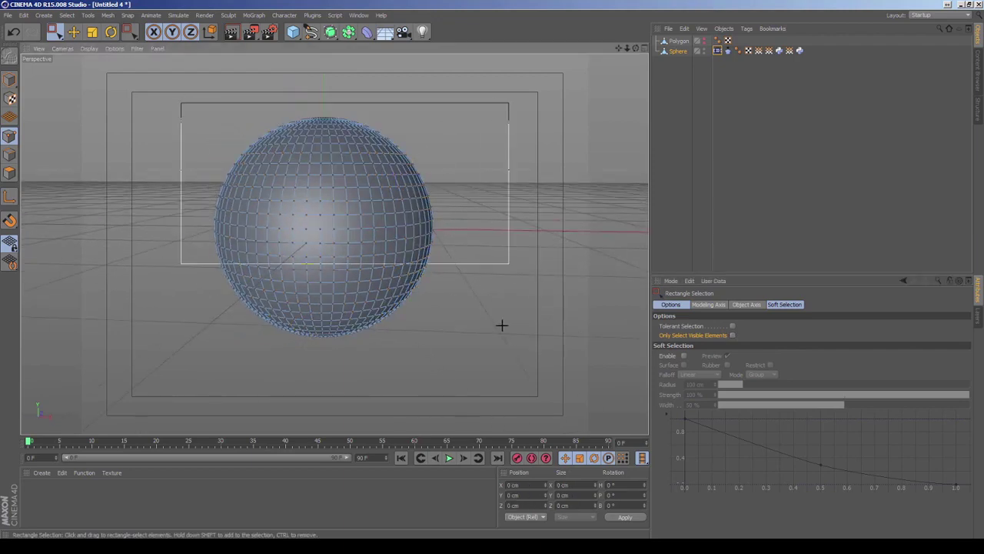
{"action": "mouse_move", "coordinate": [193, 314]}
{"action": "left_mouse_down", "text": "alt"}
{"action": "mouse_move", "coordinate": [295, 319]}
{"action": "mouse_move", "coordinate": [325, 309]}
{"action": "left_mouse_up", "text": "alt"}
{"action": "right_click_drag", "start_coordinate": [274, 325], "coordinate": [191, 351], "text": "alt"}
{"action": "left_click_drag", "start_coordinate": [191, 351], "coordinate": [334, 272], "text": "alt"}
{"action": "right_click_drag", "start_coordinate": [333, 272], "coordinate": [596, 292], "text": "alt"}
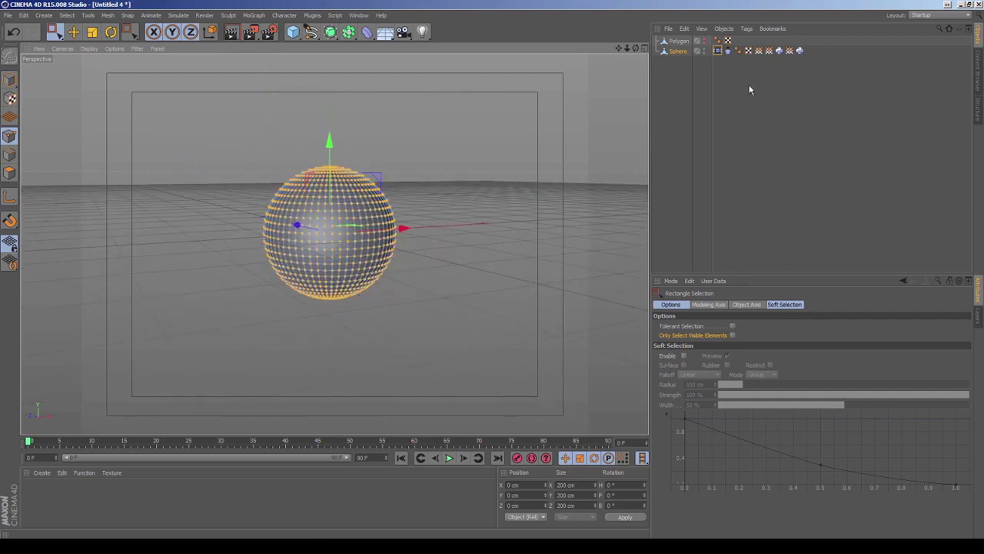
Step: Set the selected points as belted in the Cloth Belt tag and uncheck Draw
{"action": "left_click", "coordinate": [674, 306]}
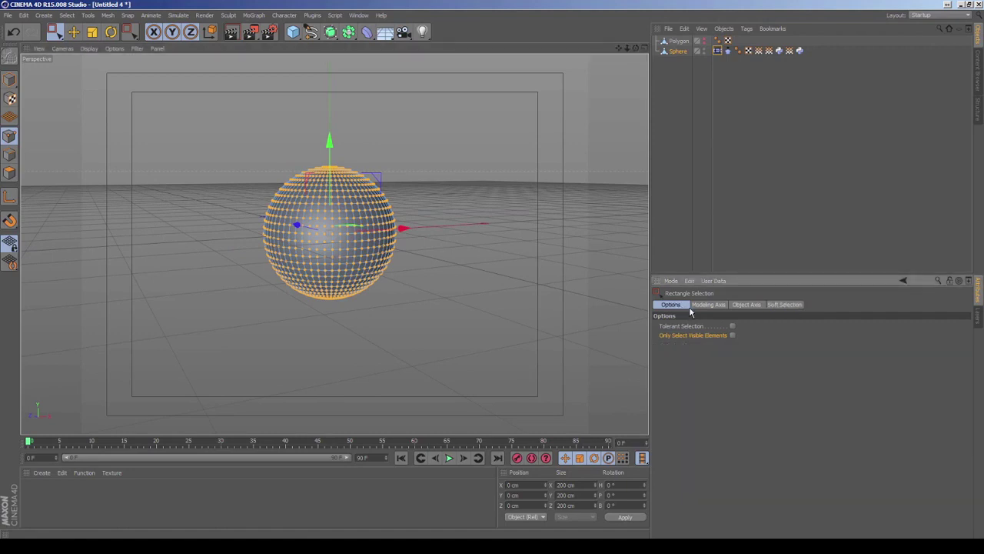
{"action": "left_click", "coordinate": [718, 51]}
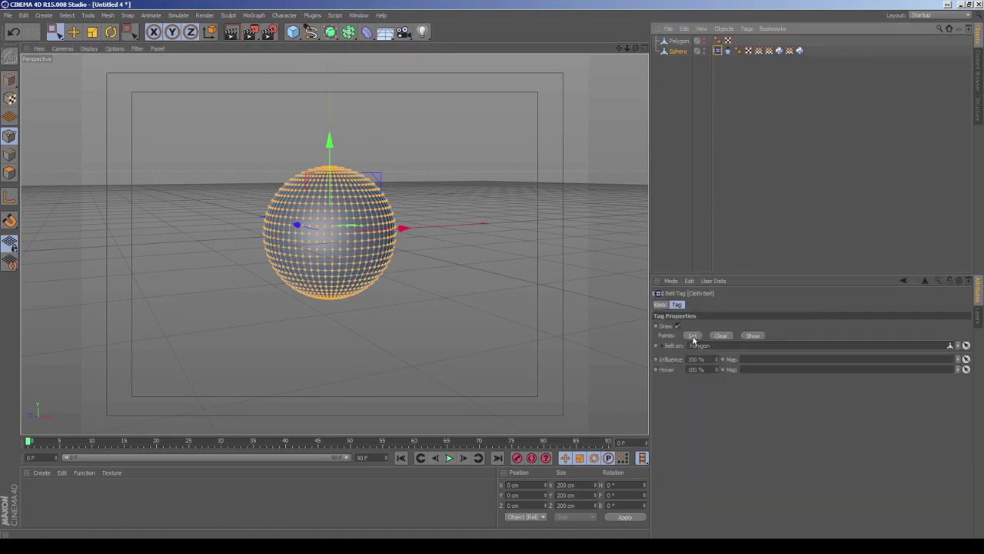
{"action": "left_click", "coordinate": [693, 336]}
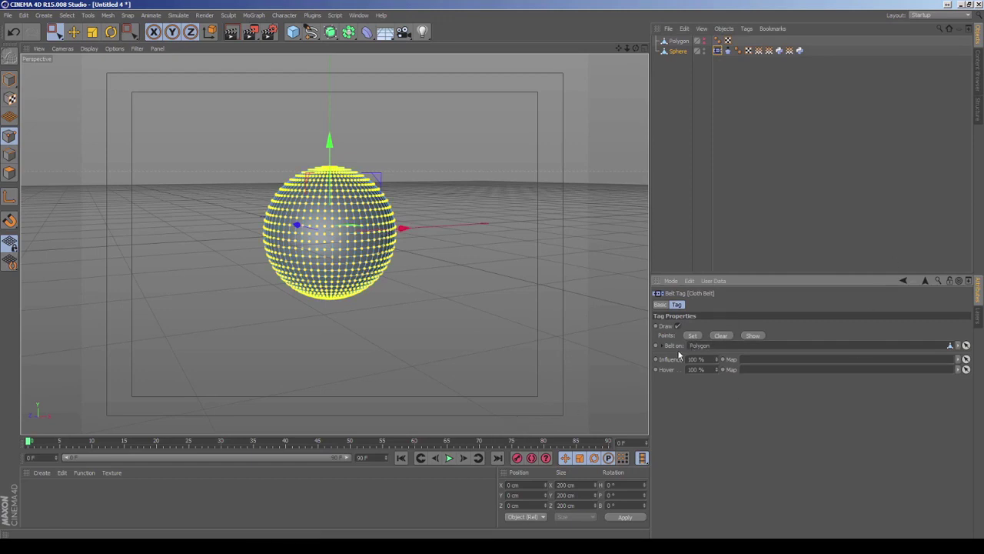
{"action": "left_click", "coordinate": [678, 326]}
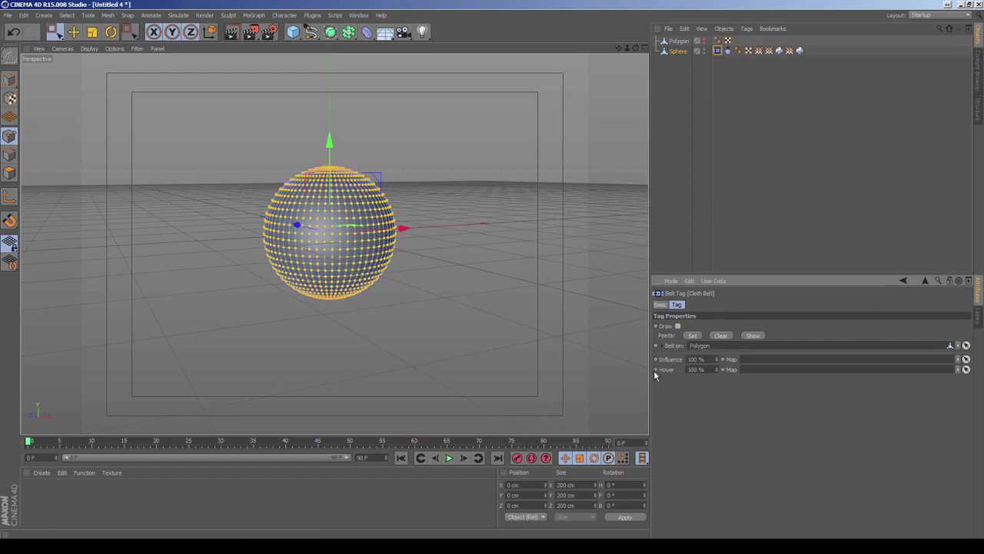
{"action": "left_click", "coordinate": [678, 43]}
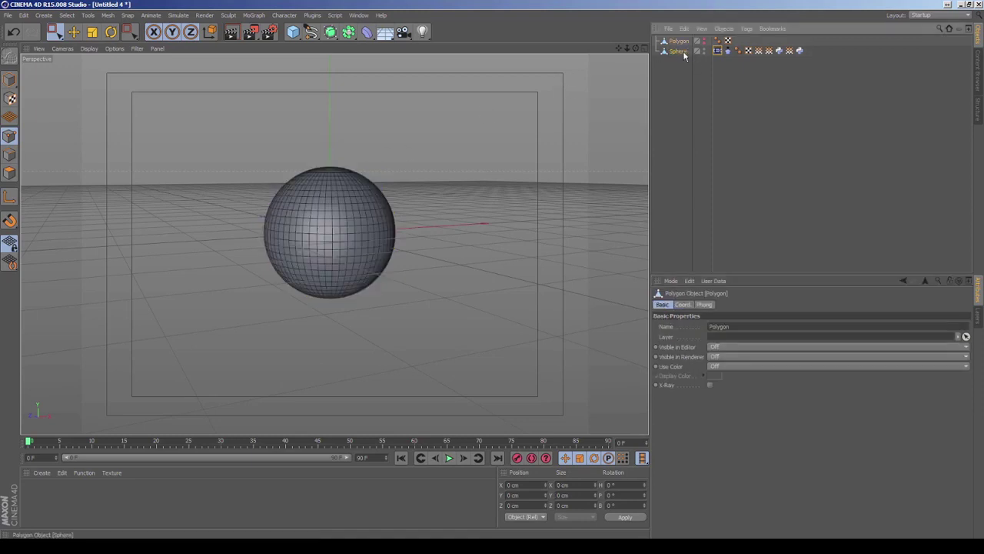
{"action": "left_click", "coordinate": [680, 52]}
Step: Preview the pinned sphere's simulation and rewind to the first frame
{"action": "left_click", "coordinate": [623, 124]}
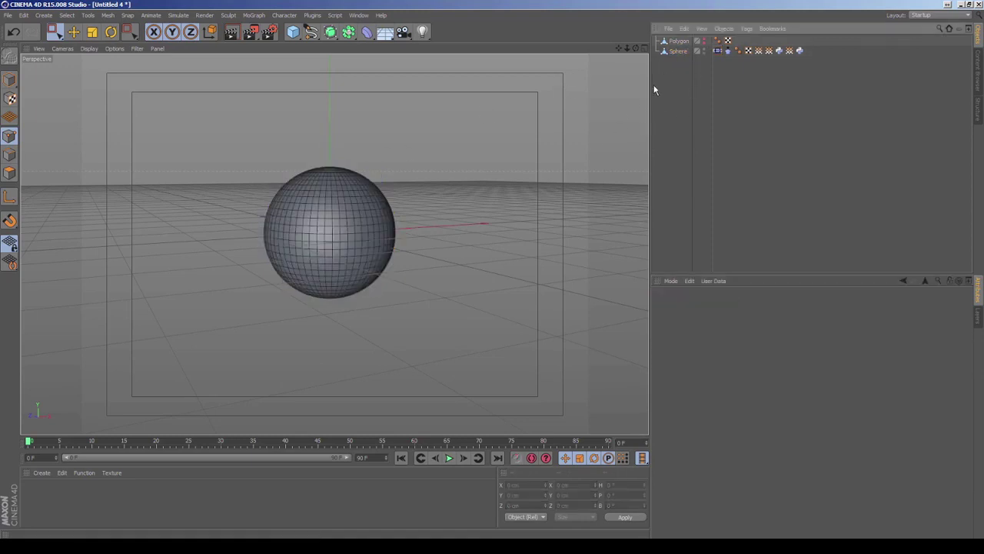
{"action": "left_click", "coordinate": [450, 459]}
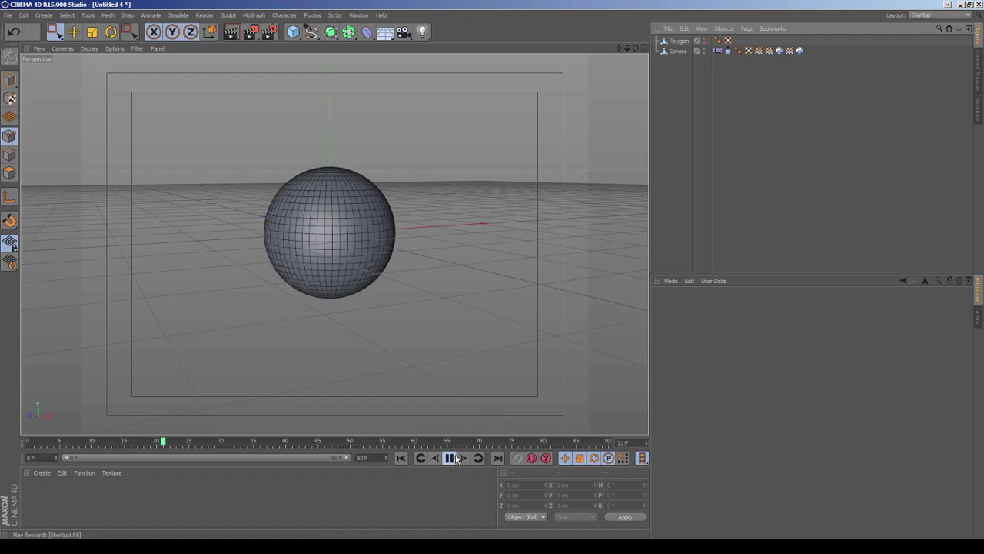
{"action": "left_click", "coordinate": [449, 459]}
{"action": "left_click", "coordinate": [401, 457]}
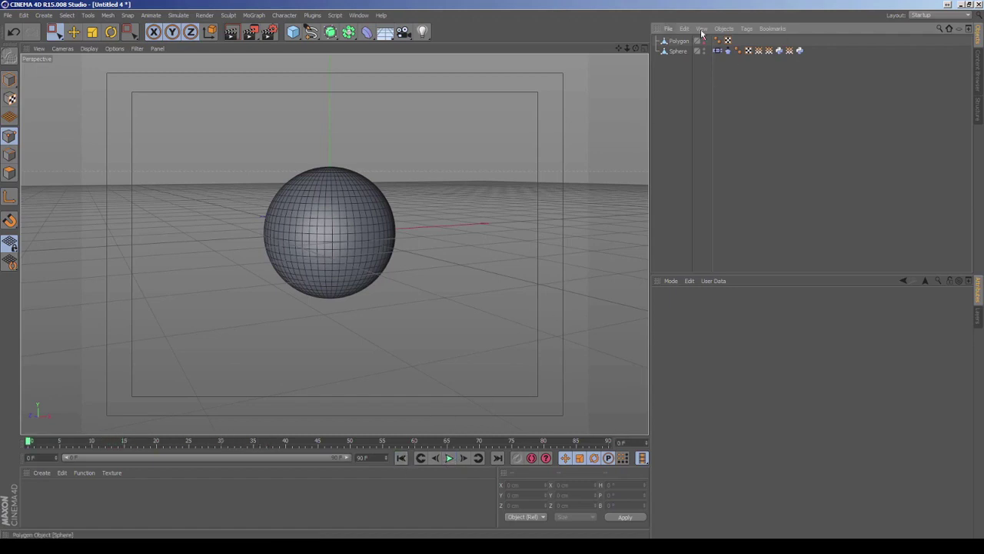
Step: Assign the Invert vertex map to the Cloth Belt tag's Influence Map
{"action": "left_click", "coordinate": [673, 51]}
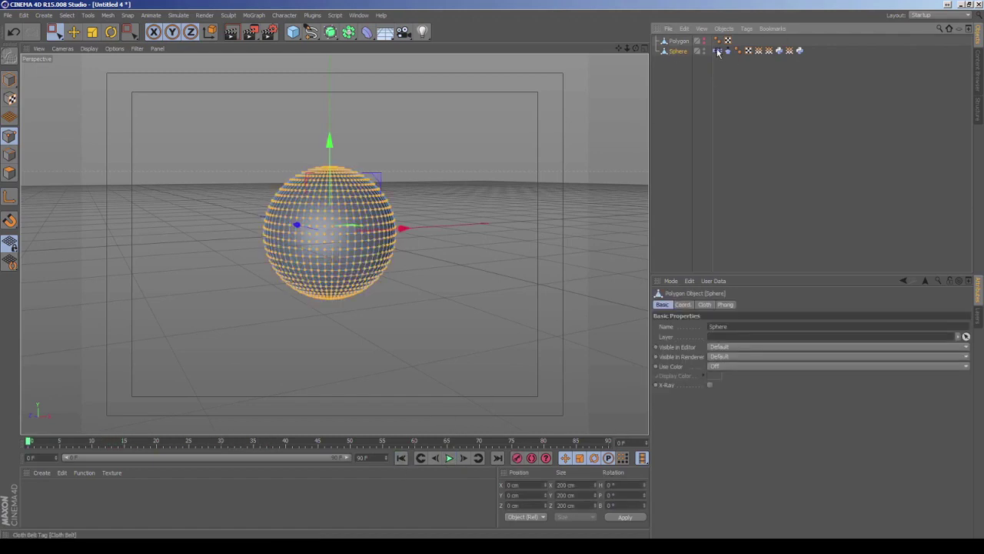
{"action": "left_click", "coordinate": [717, 52]}
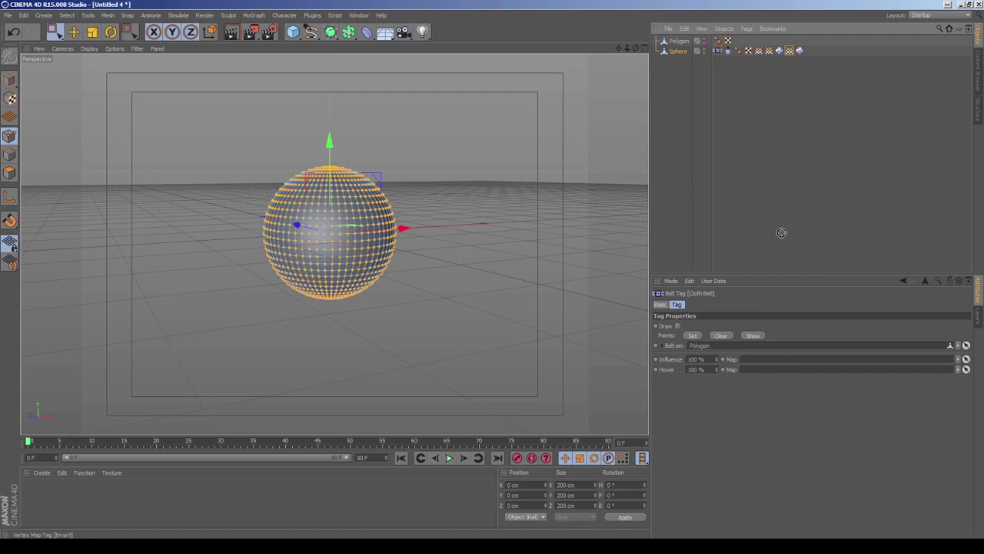
{"action": "left_click_drag", "start_coordinate": [754, 364], "coordinate": [807, 364]}
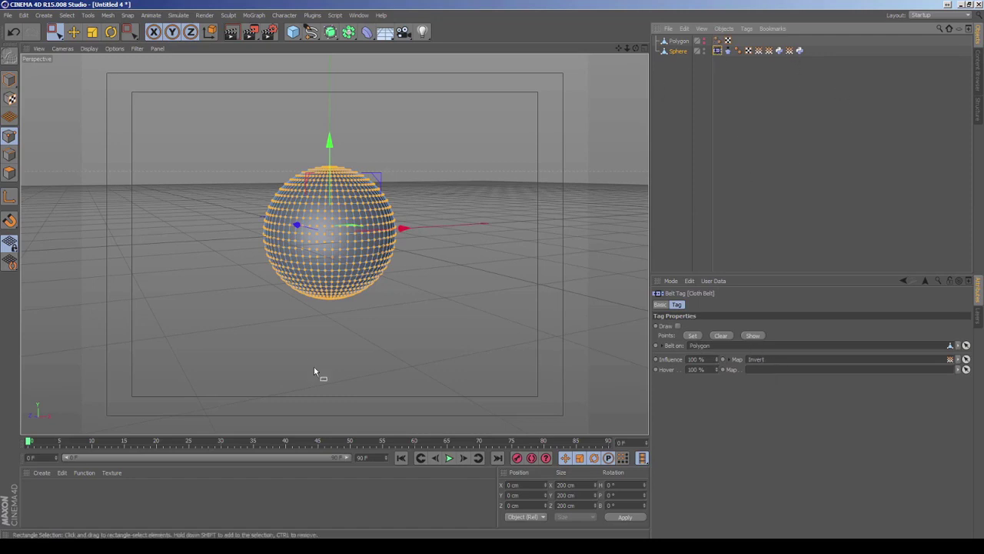
{"action": "left_click", "coordinate": [680, 42]}
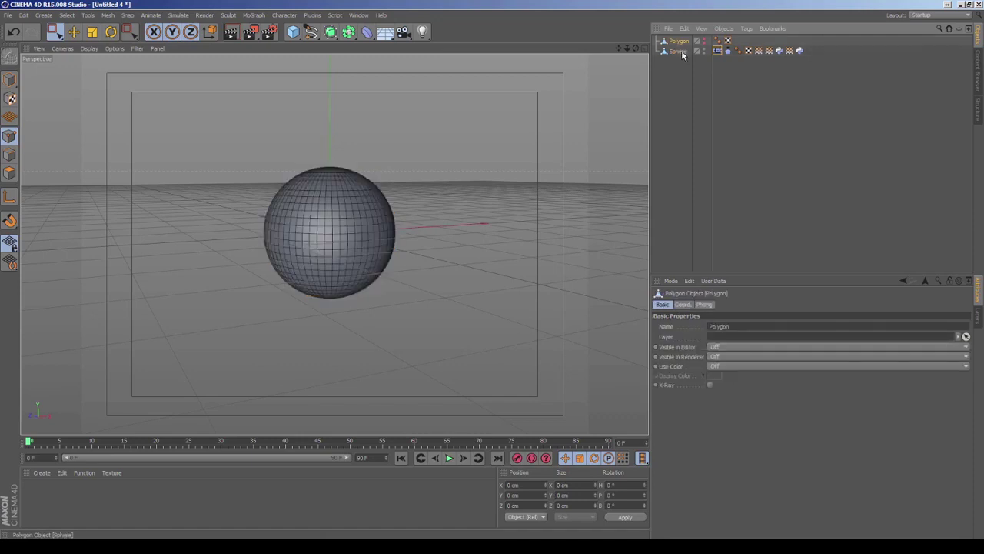
Step: Preview the belt-driven simulation, then rewind to frame 0
{"action": "left_click", "coordinate": [449, 458]}
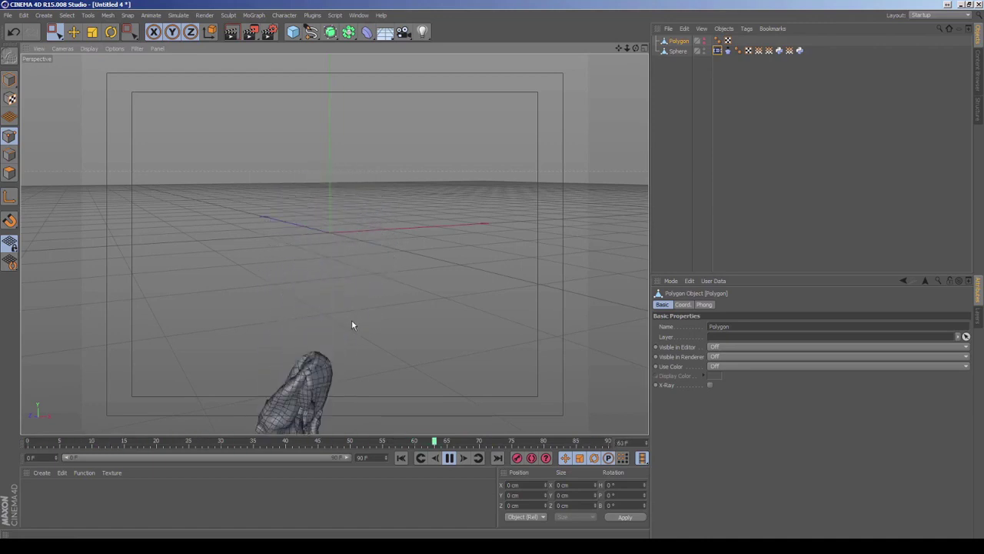
{"action": "left_click", "coordinate": [449, 458]}
{"action": "left_click", "coordinate": [401, 458]}
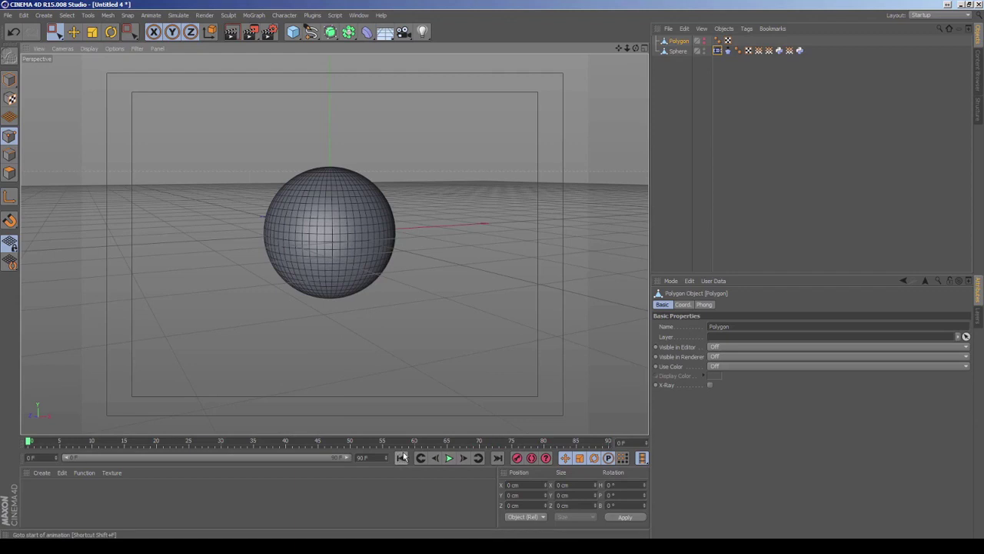
Step: Enable Use Tear at 120% on the sphere's Cloth tag and play the tearing simulation
{"action": "left_click", "coordinate": [728, 51]}
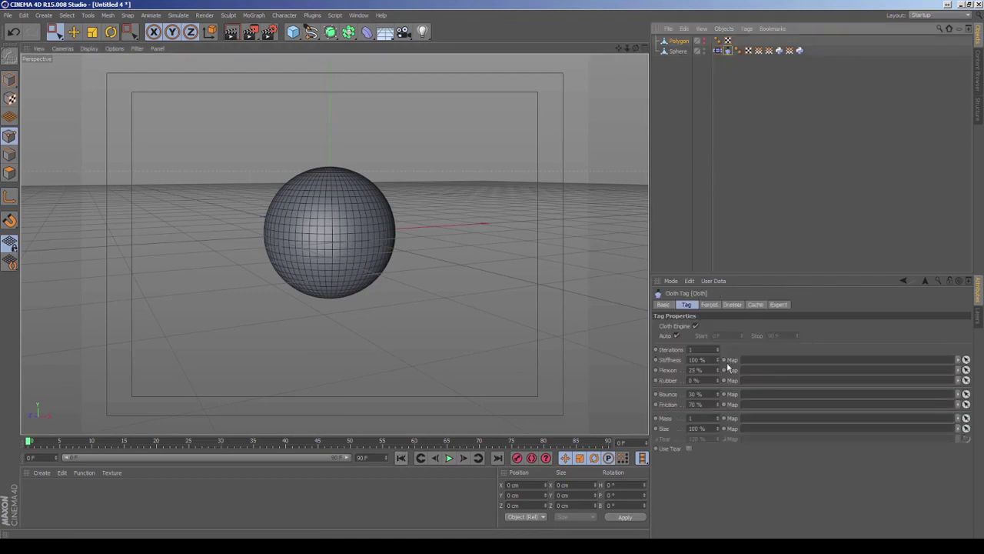
{"action": "left_click", "coordinate": [688, 448]}
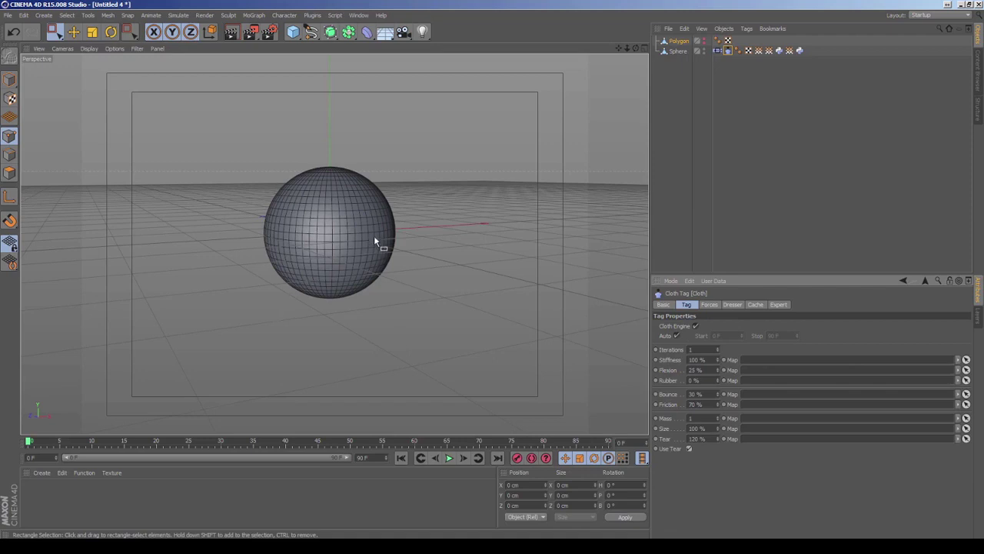
{"action": "mouse_move", "coordinate": [375, 242]}
{"action": "left_mouse_down", "text": "alt"}
{"action": "mouse_move", "coordinate": [387, 255]}
{"action": "mouse_move", "coordinate": [333, 244]}
{"action": "left_mouse_up", "text": "alt"}
{"action": "scroll", "coordinate": [386, 255], "scroll_direction": "down", "scroll_amount": 3}
{"action": "left_click", "coordinate": [446, 455]}
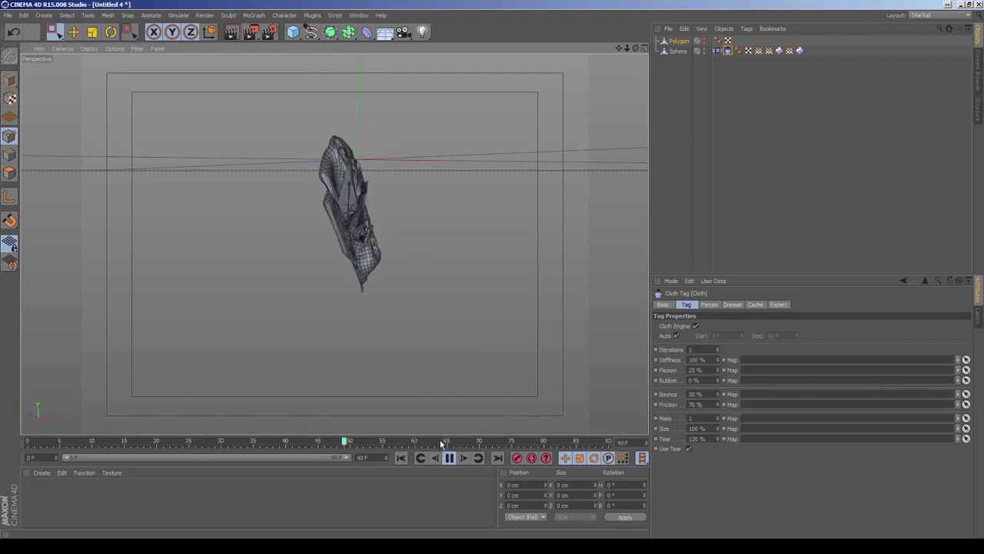
Step: Add a Cloth Surface object and nest the sphere inside it
{"action": "left_click", "coordinate": [401, 459]}
{"action": "left_click", "coordinate": [677, 51]}
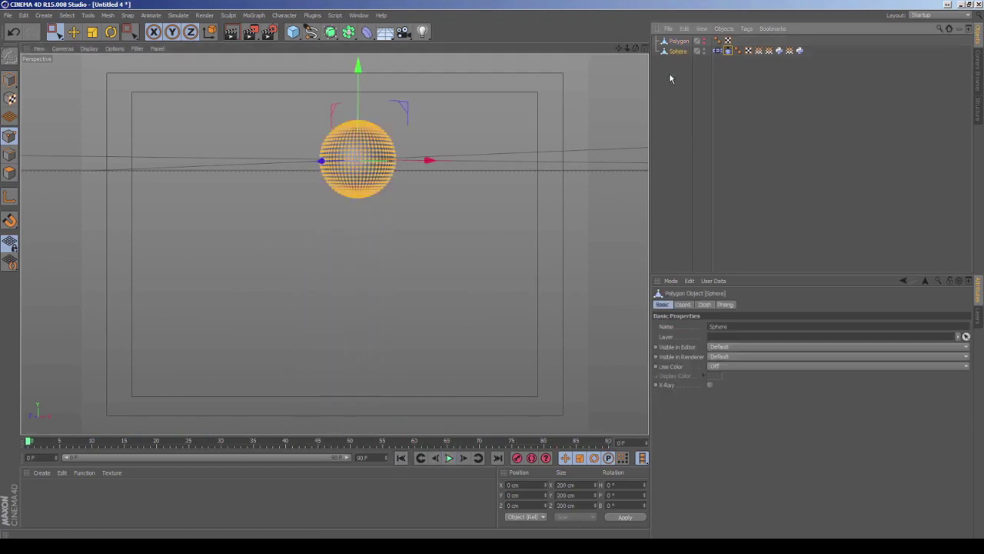
{"action": "left_click", "coordinate": [179, 15]}
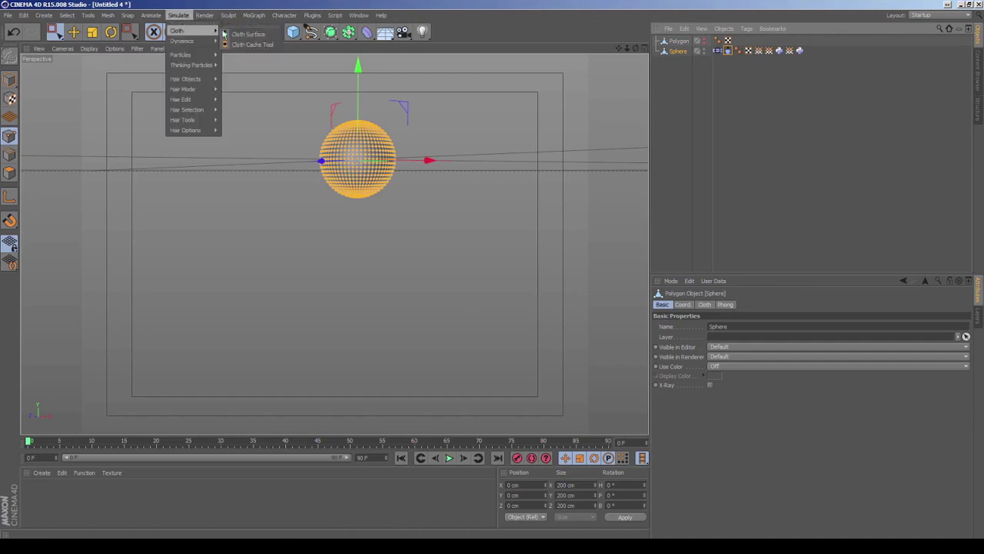
{"action": "left_click", "coordinate": [239, 36]}
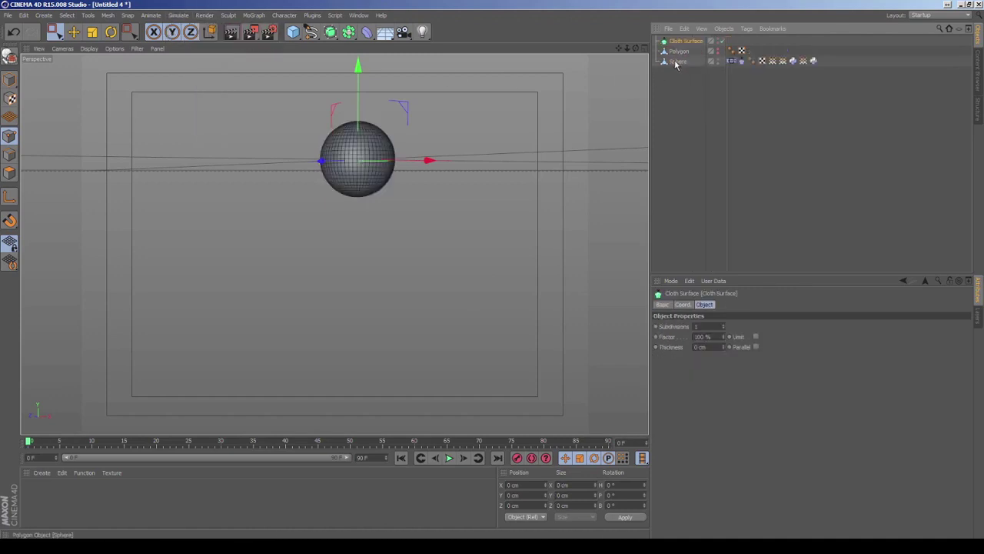
{"action": "mouse_move", "coordinate": [675, 64]}
{"action": "left_mouse_down"}
{"action": "mouse_move", "coordinate": [686, 46]}
{"action": "mouse_move", "coordinate": [704, 44]}
{"action": "left_mouse_up"}
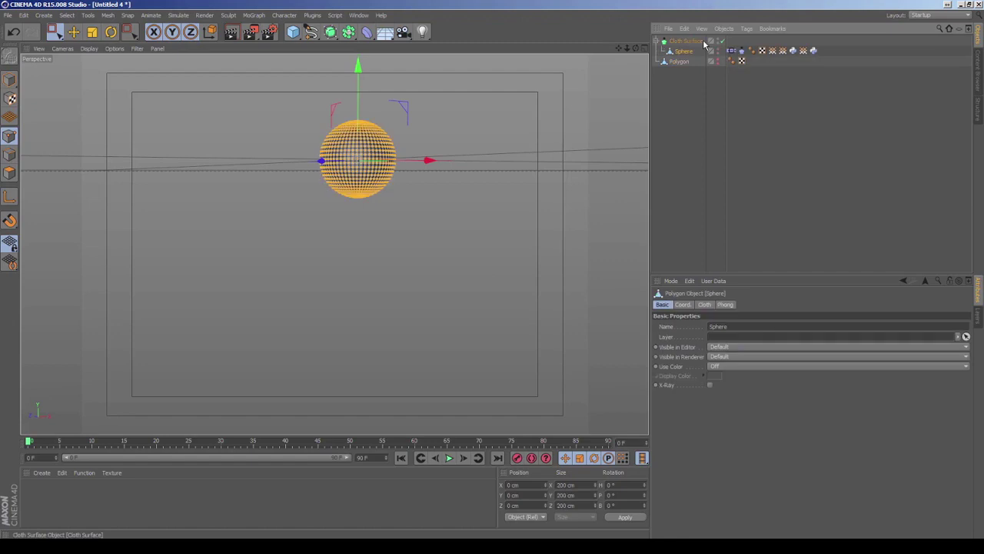
Step: Replay the simulation from above to watch the torn cloth pieces fall
{"action": "left_click", "coordinate": [685, 41]}
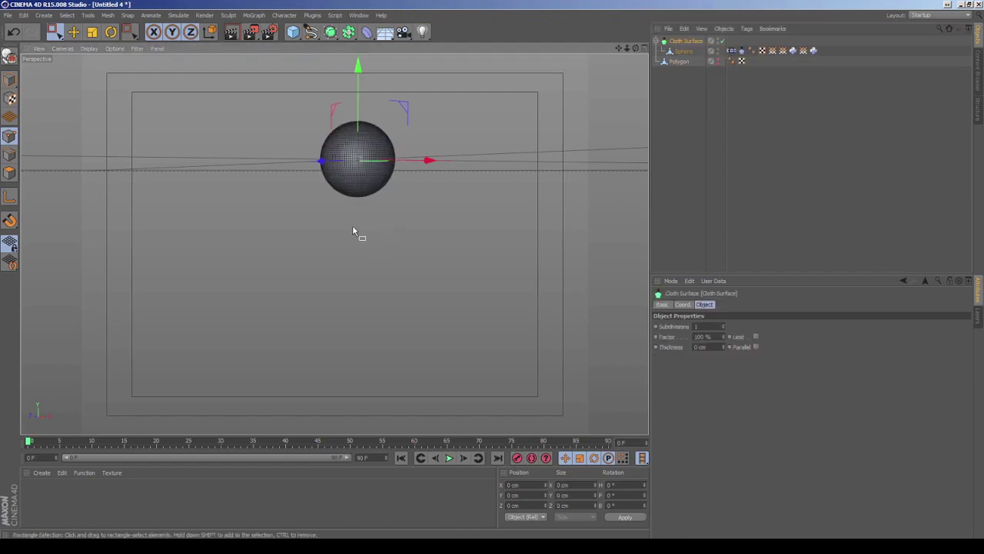
{"action": "mouse_move", "coordinate": [349, 233]}
{"action": "left_mouse_down", "text": "alt"}
{"action": "mouse_move", "coordinate": [339, 234]}
{"action": "mouse_move", "coordinate": [325, 278]}
{"action": "mouse_move", "coordinate": [346, 264]}
{"action": "mouse_move", "coordinate": [355, 339]}
{"action": "left_mouse_up", "text": "alt"}
{"action": "left_click", "coordinate": [449, 458]}
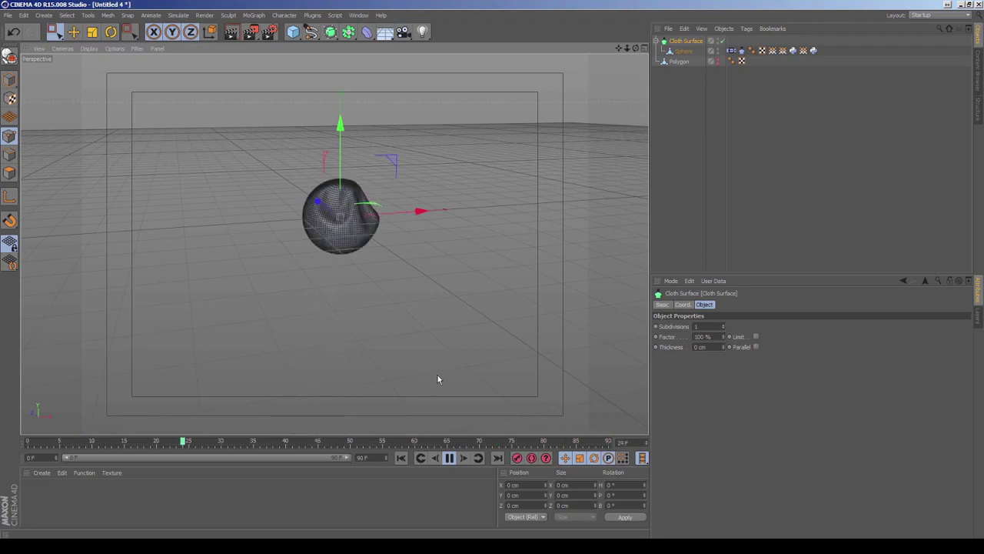
Step: Rewind to frame 0 and set Wind Strength in the Cloth tag's Forces settings
{"action": "left_click", "coordinate": [449, 458]}
{"action": "left_click", "coordinate": [401, 457]}
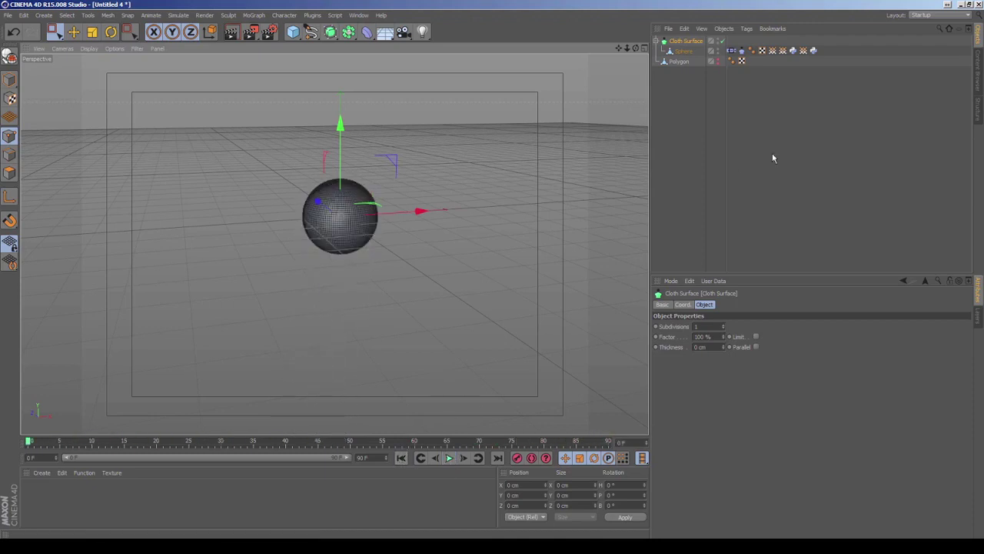
{"action": "left_click", "coordinate": [741, 50]}
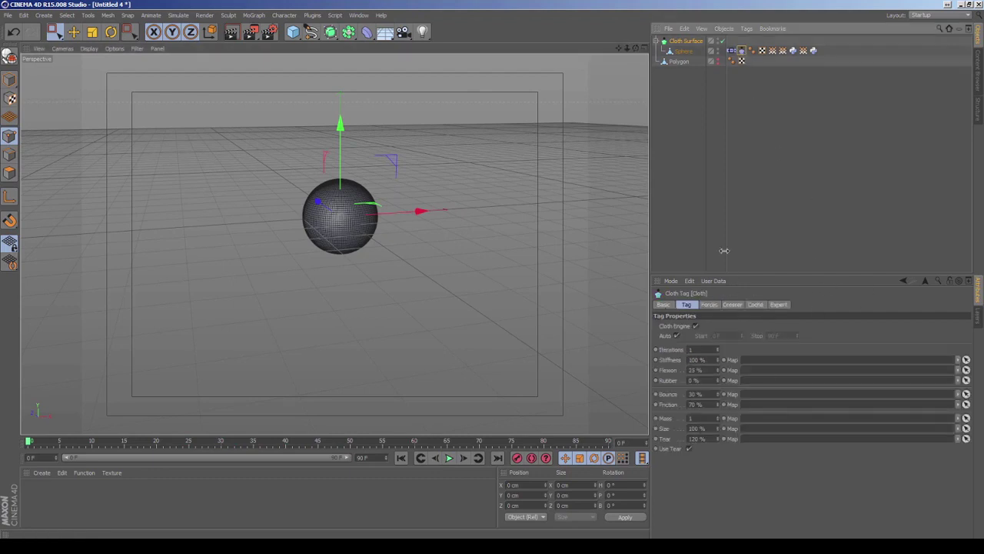
{"action": "left_click", "coordinate": [708, 305]}
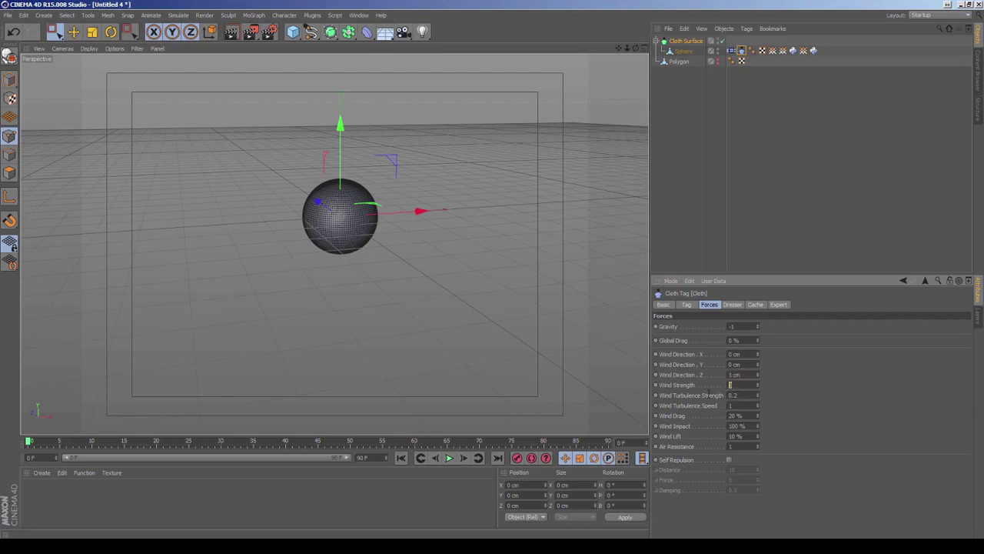
{"action": "type", "text": "10"}
{"action": "left_click", "coordinate": [662, 304]}
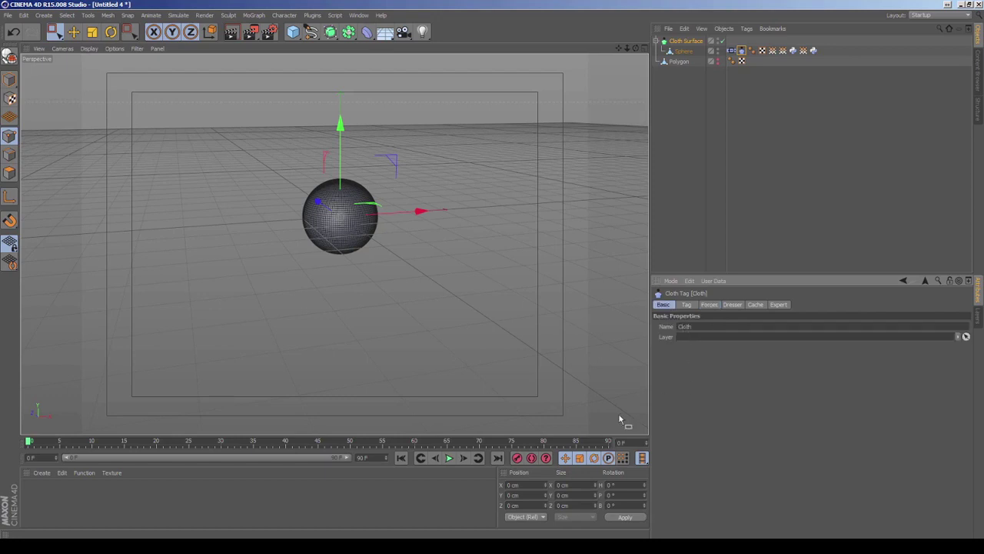
Step: Play the wind-driven simulation and orbit to watch the fragments scatter sideways
{"action": "left_click", "coordinate": [452, 458]}
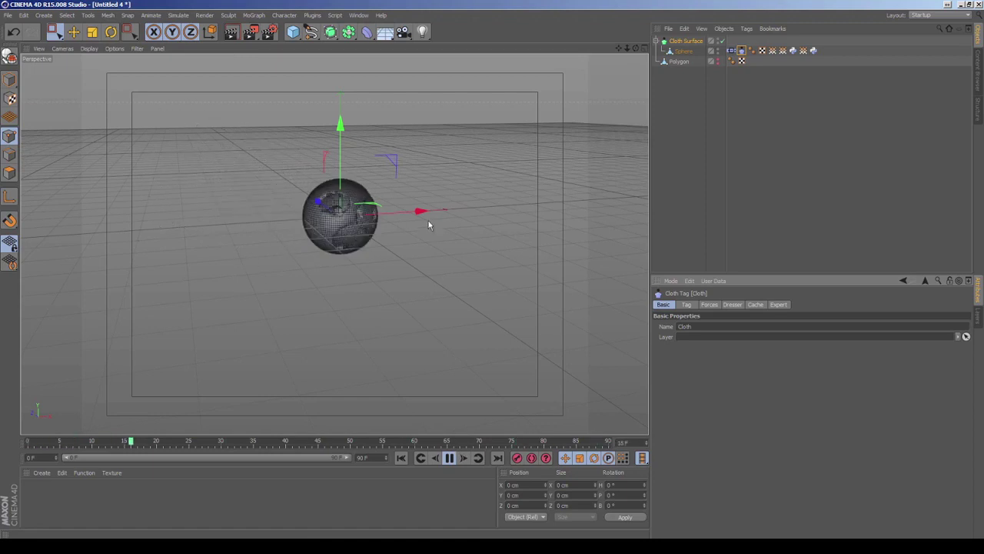
{"action": "middle_click", "coordinate": [345, 204]}
{"action": "middle_click", "coordinate": [292, 176]}
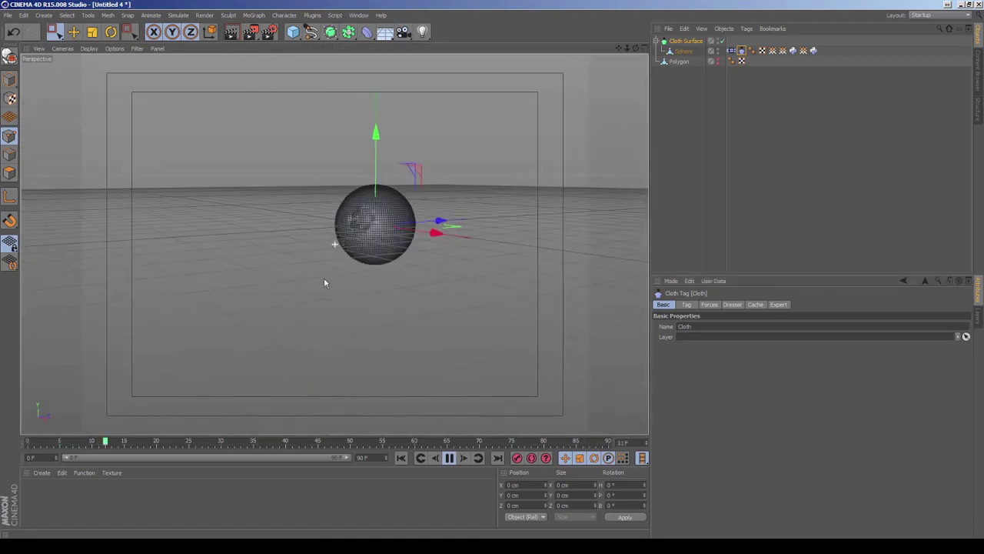
{"action": "left_click_drag", "start_coordinate": [290, 288], "coordinate": [359, 354], "text": "alt"}
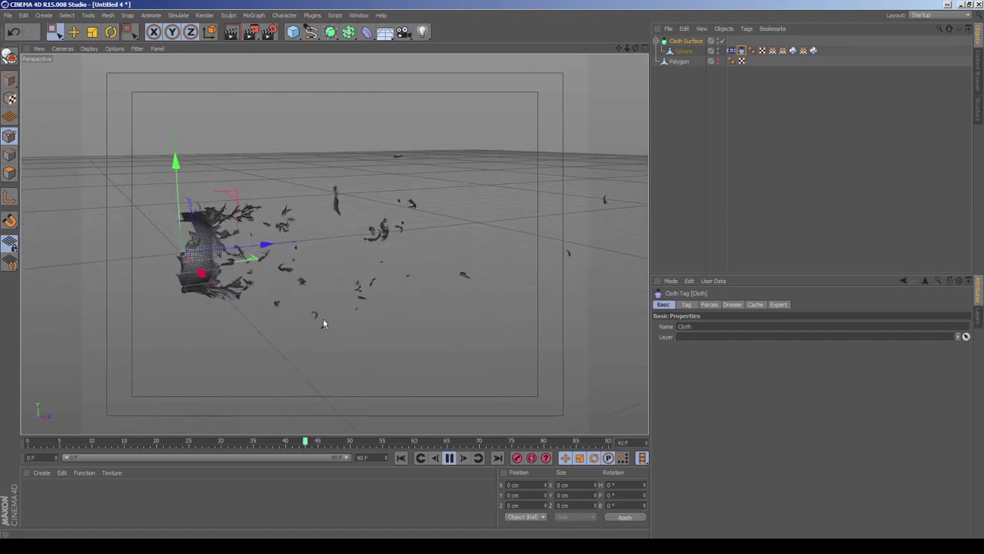
Step: Rewind to frame 0 and raise the Cloth tag's Flexion to 50%
{"action": "key", "text": "F8"}
{"action": "key", "text": "shift+f"}
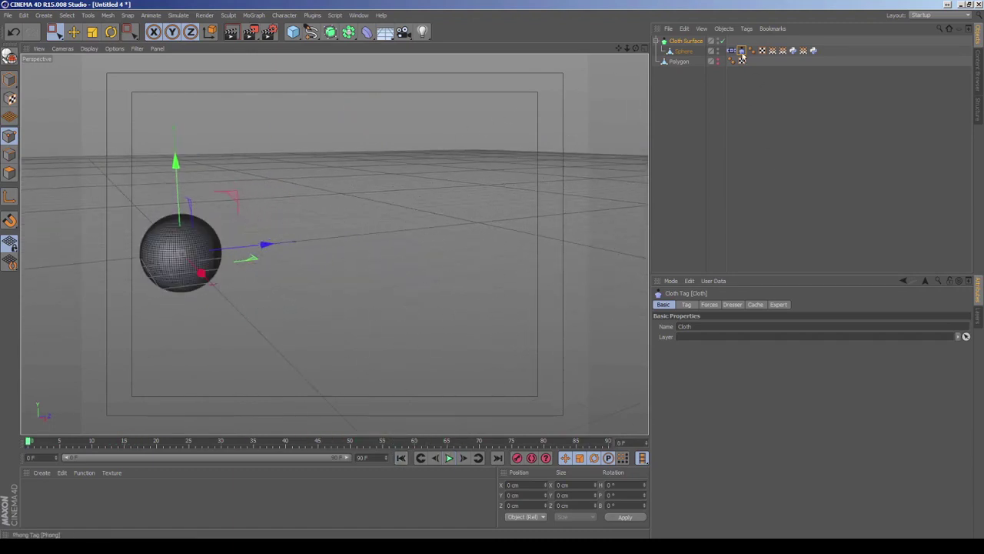
{"action": "left_click", "coordinate": [687, 305]}
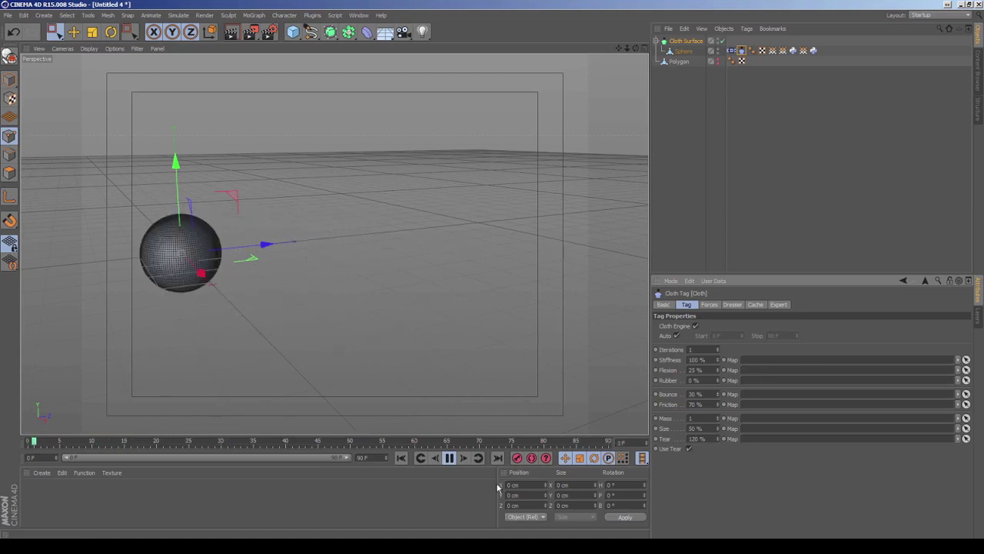
Step: Replay and rewind the shredding simulation several times, then lower Wind Strength to 5
{"action": "left_click", "coordinate": [449, 457]}
{"action": "left_click", "coordinate": [400, 458]}
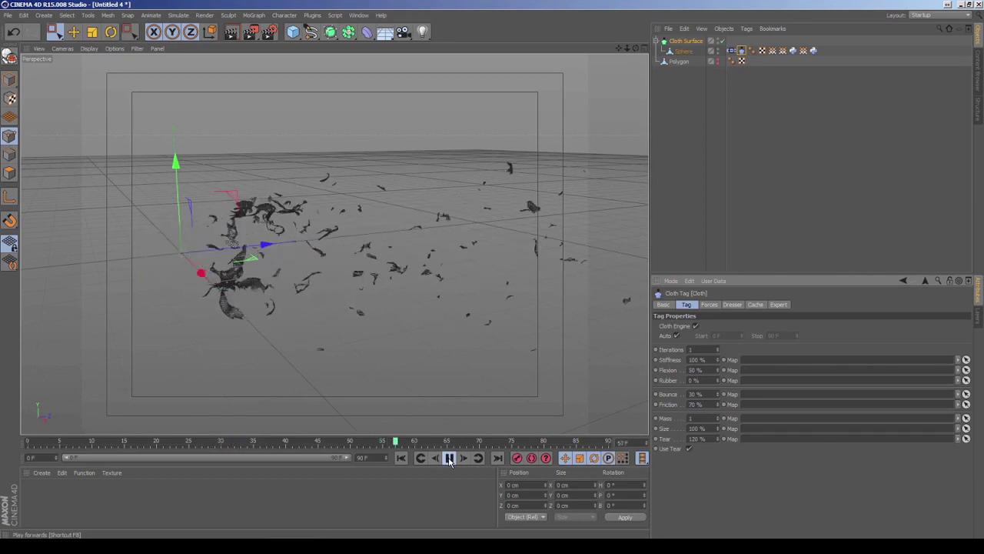
{"action": "left_click", "coordinate": [450, 458]}
{"action": "left_click", "coordinate": [400, 458]}
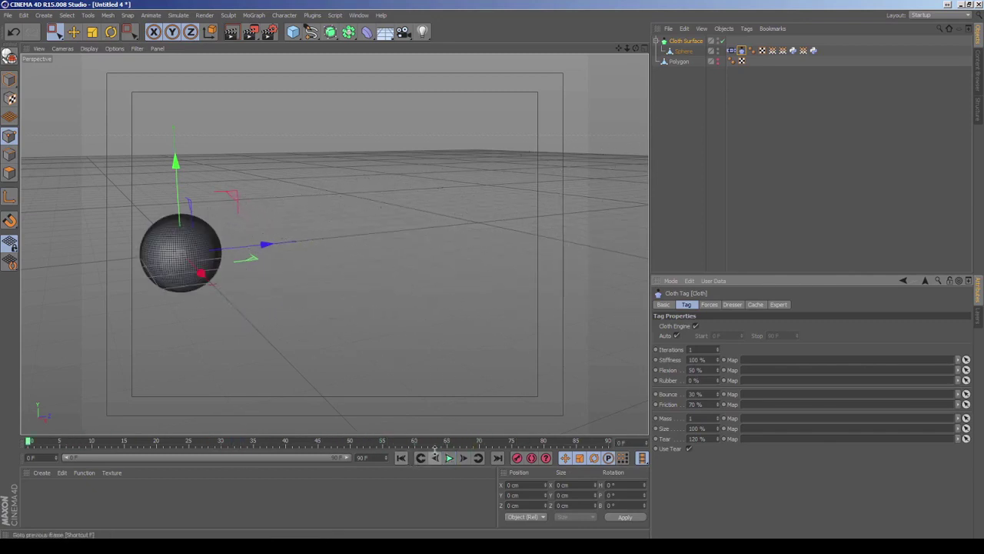
{"action": "left_click", "coordinate": [450, 458]}
{"action": "left_click", "coordinate": [400, 459]}
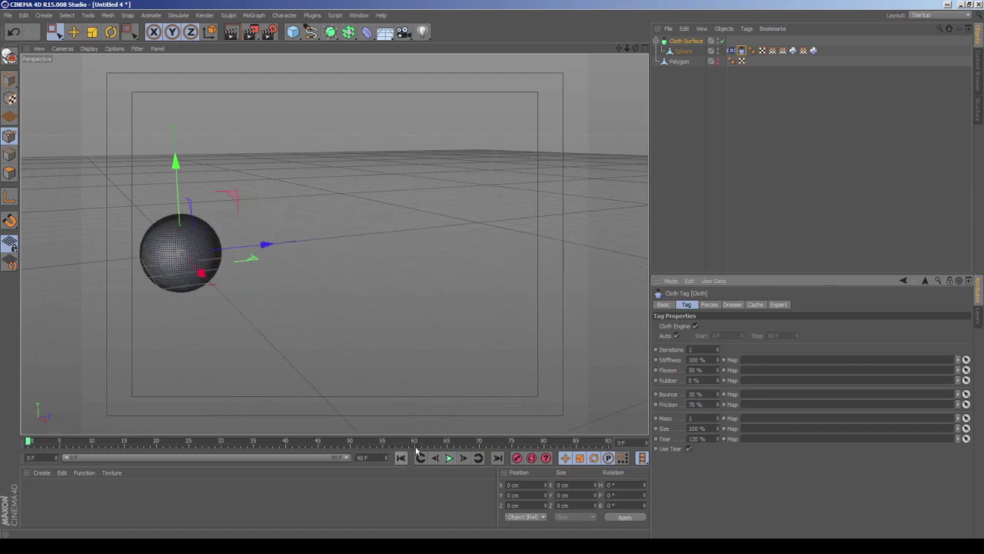
{"action": "left_click", "coordinate": [708, 305]}
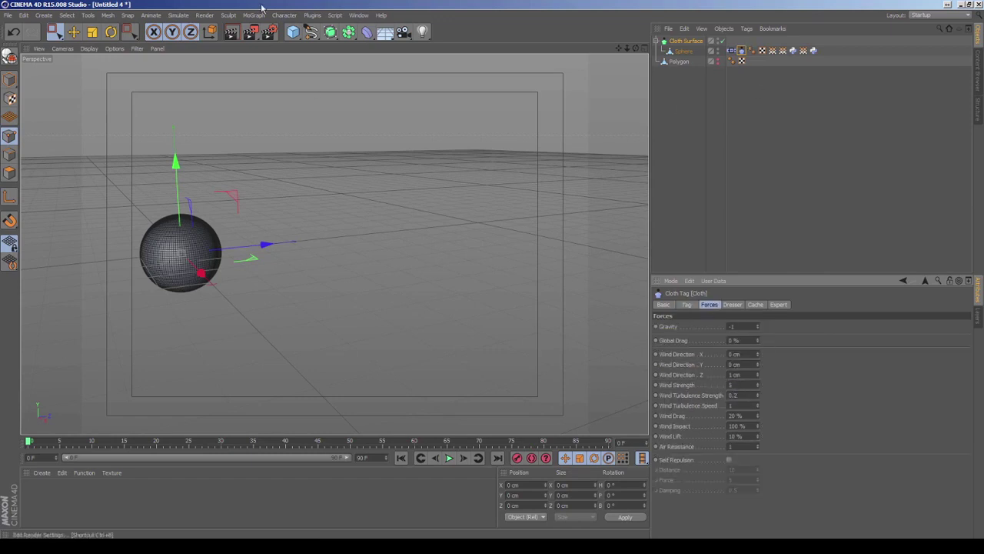
Step: Add a cylinder right of the sphere and give it a Cloth Collider tag
{"action": "left_click", "coordinate": [292, 33]}
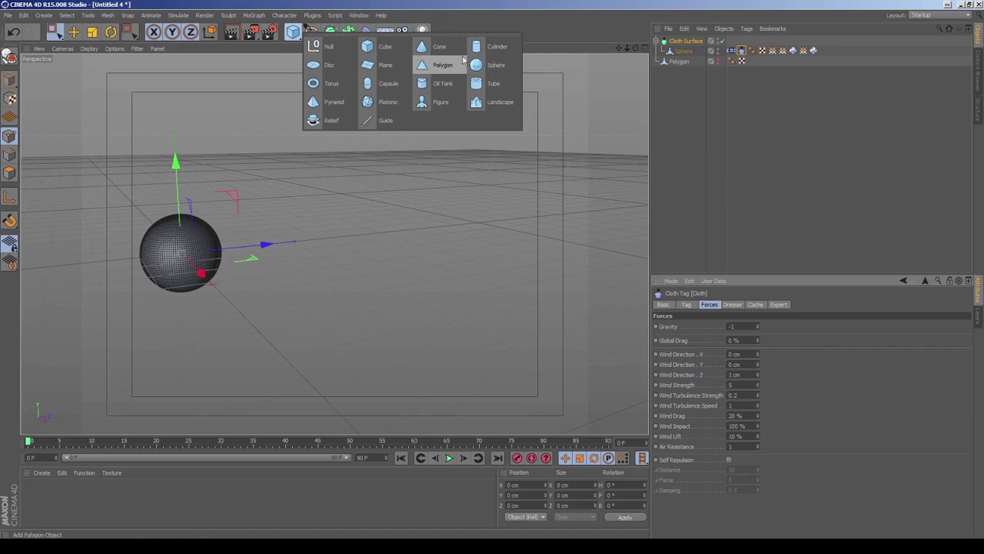
{"action": "left_click", "coordinate": [494, 48]}
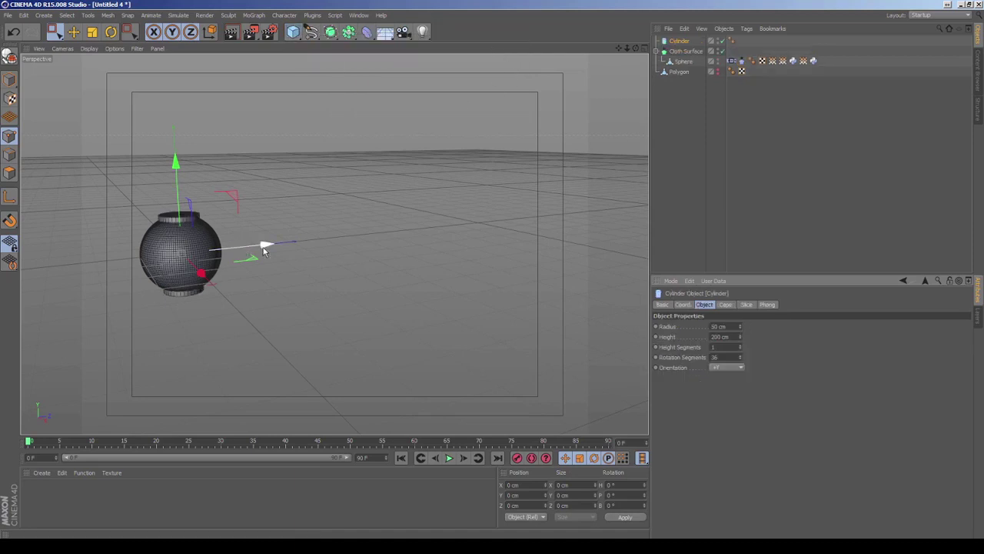
{"action": "left_click_drag", "start_coordinate": [266, 246], "coordinate": [472, 232]}
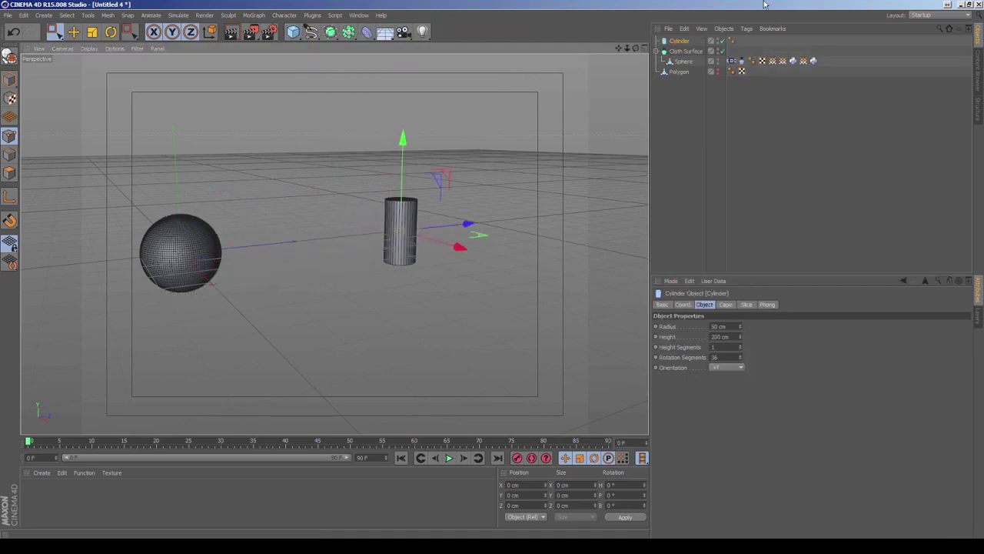
{"action": "left_click", "coordinate": [747, 28]}
{"action": "mouse_move", "coordinate": [770, 126]}
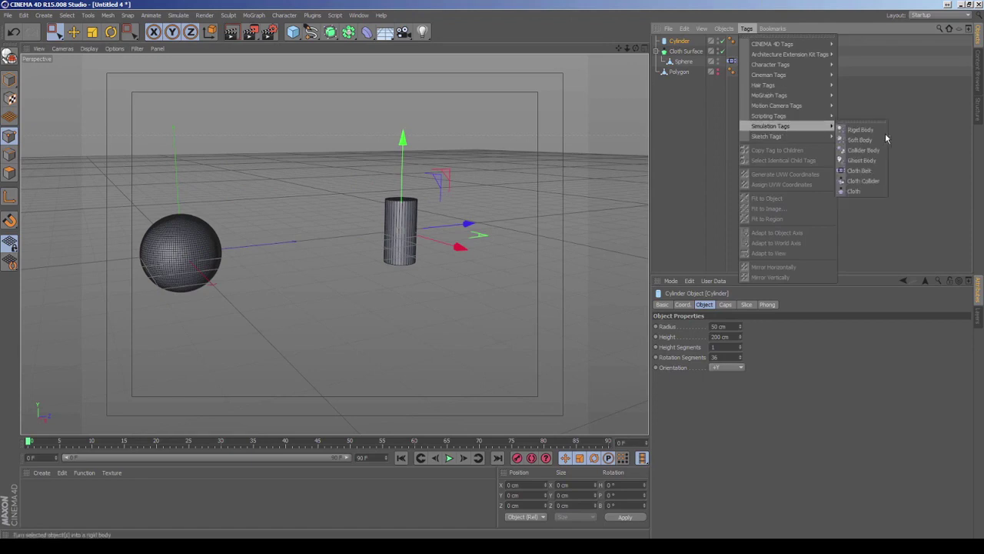
{"action": "left_click", "coordinate": [863, 181]}
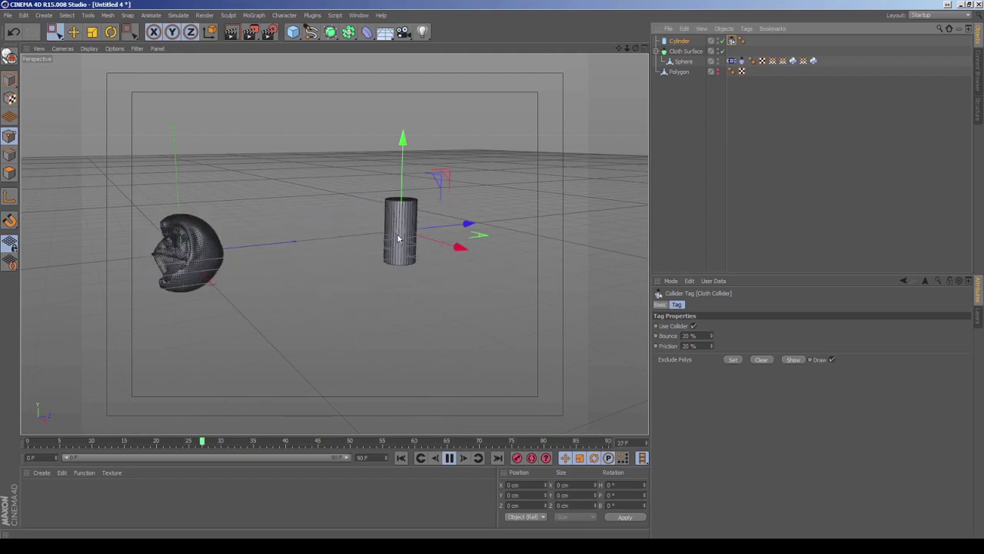
Step: Extend the preview range to 150 frames, replay the collision, and scrub back to frame 0
{"action": "left_click", "coordinate": [449, 458]}
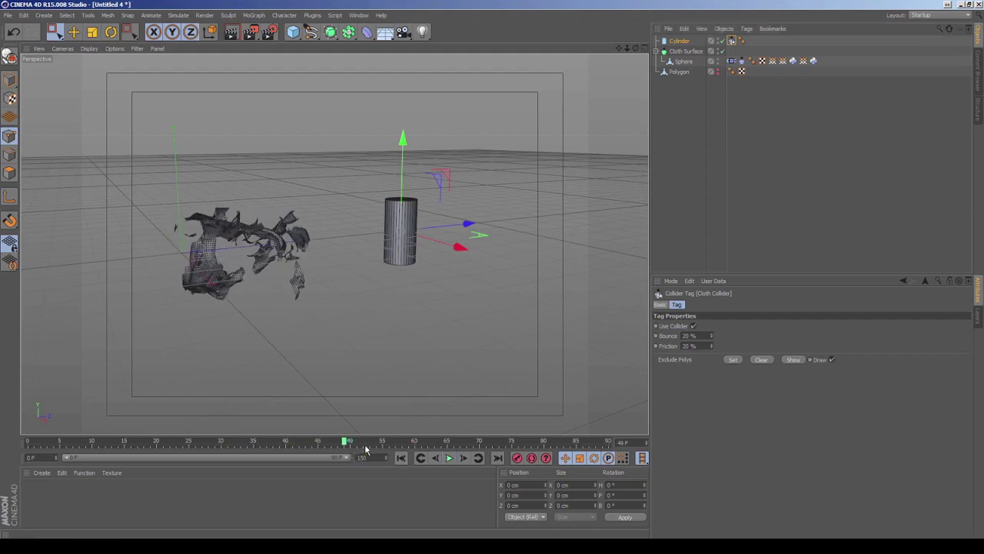
{"action": "left_click_drag", "start_coordinate": [248, 459], "coordinate": [356, 467]}
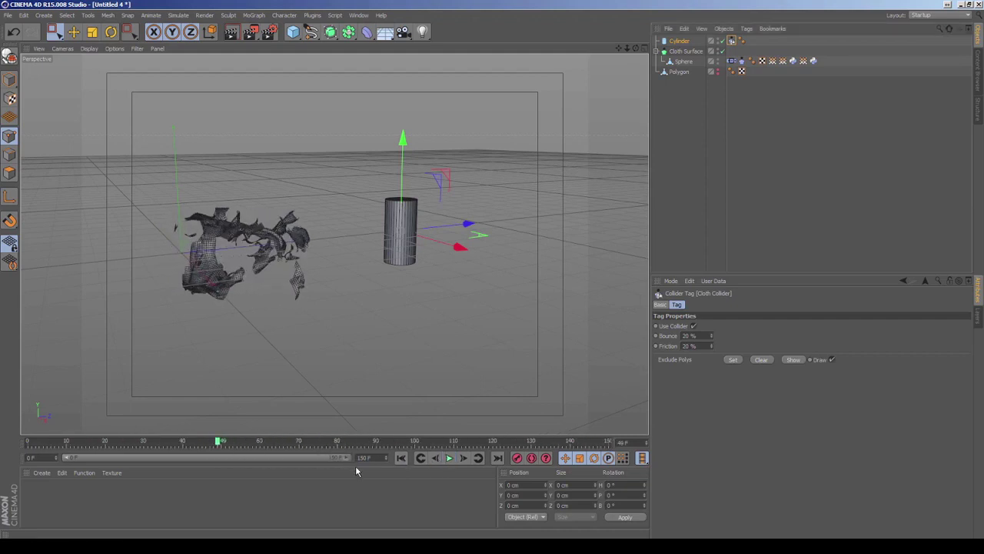
{"action": "left_click", "coordinate": [449, 459]}
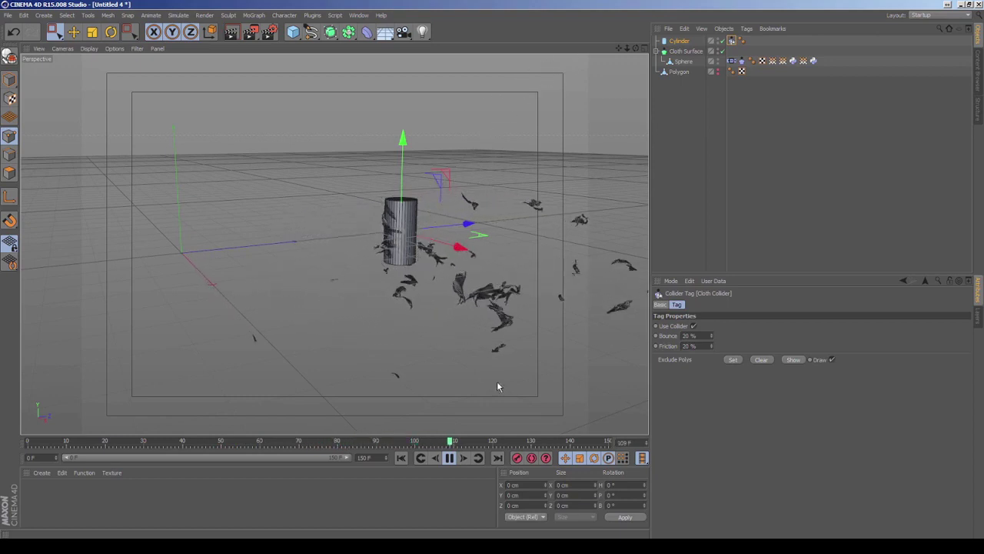
{"action": "left_click", "coordinate": [449, 458]}
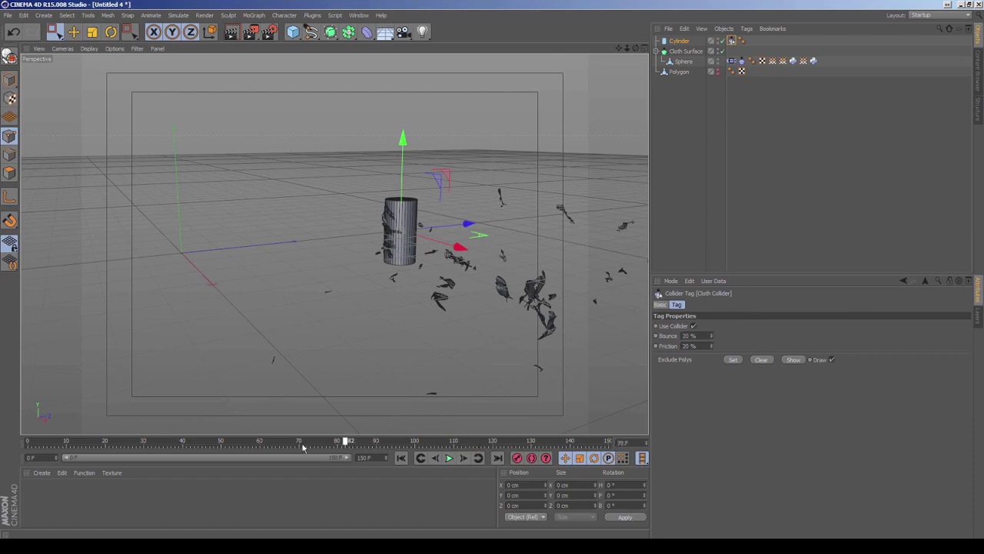
{"action": "left_click_drag", "start_coordinate": [46, 443], "coordinate": [32, 445]}
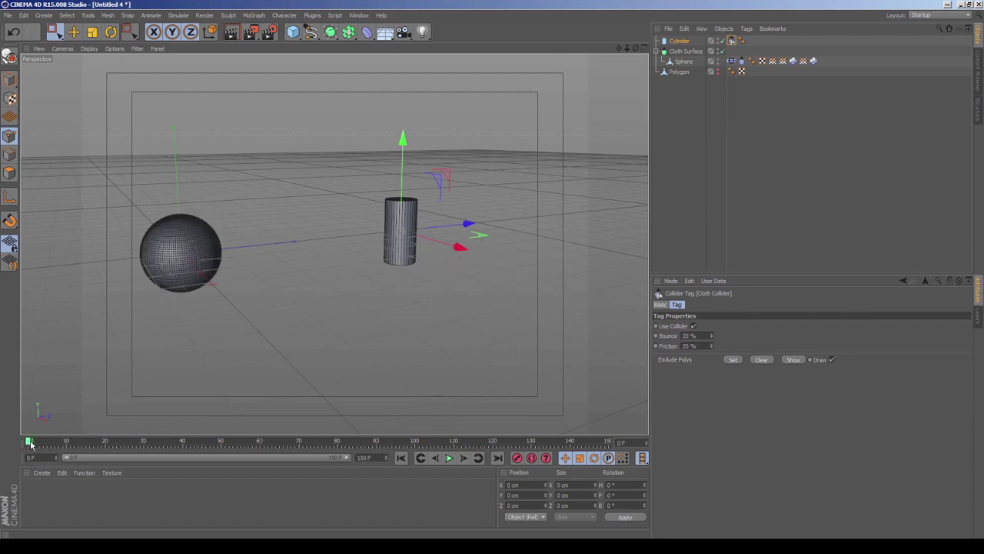